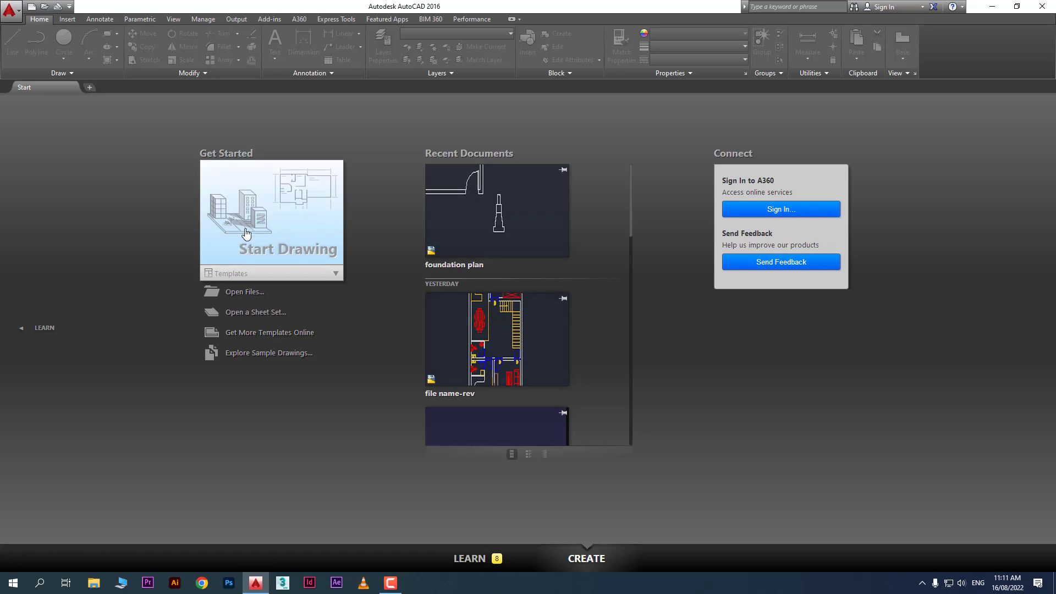
- Start a new drawing and open the layer list to view its existing layers
click(247, 232)
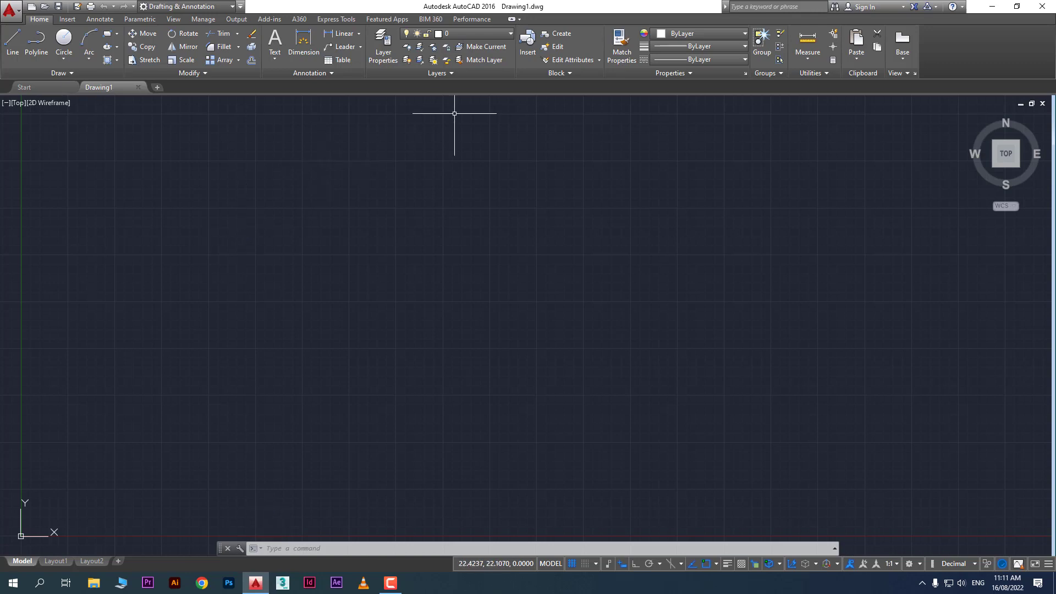
click(460, 35)
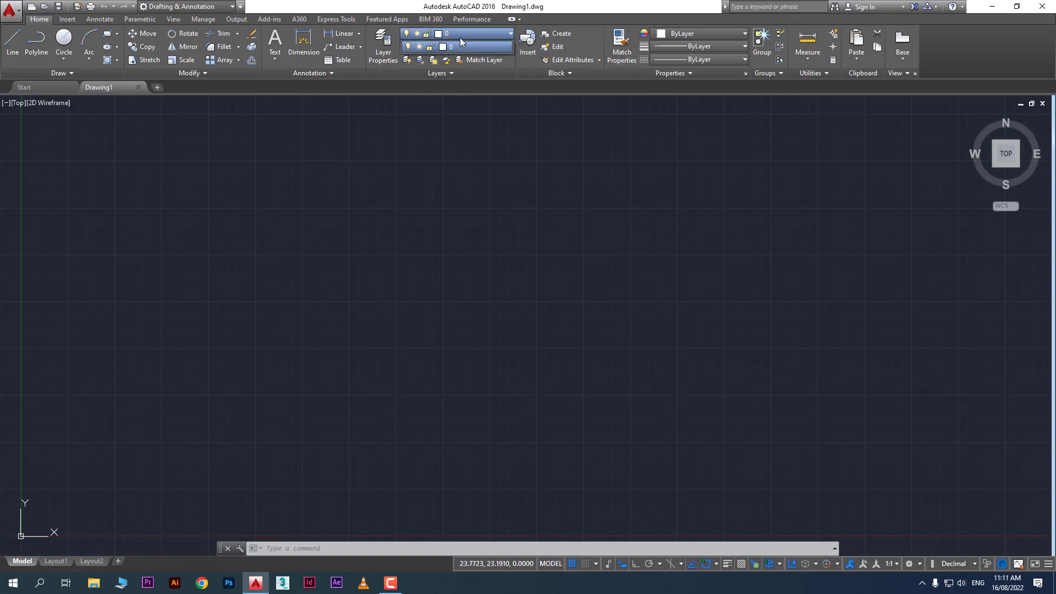
click(483, 32)
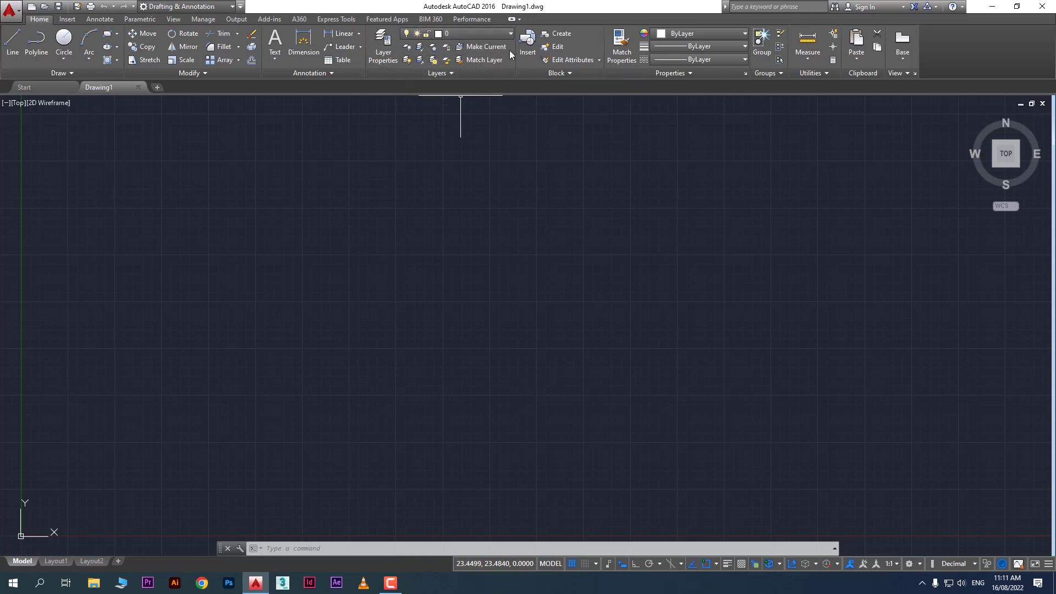
click(478, 33)
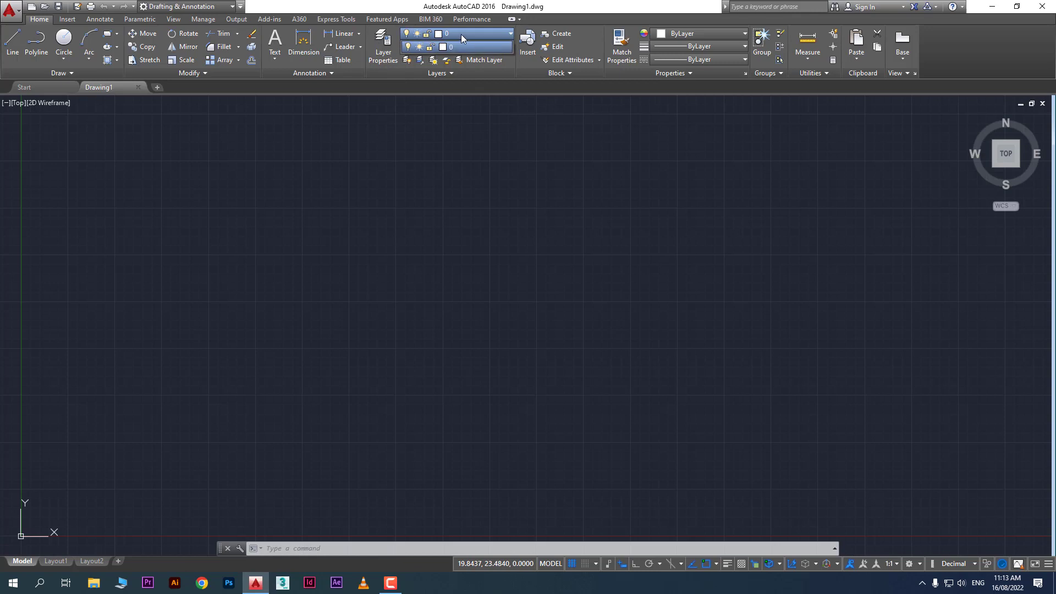
- Draw a large circle by centre and radius in the left half of the drawing area
click(64, 41)
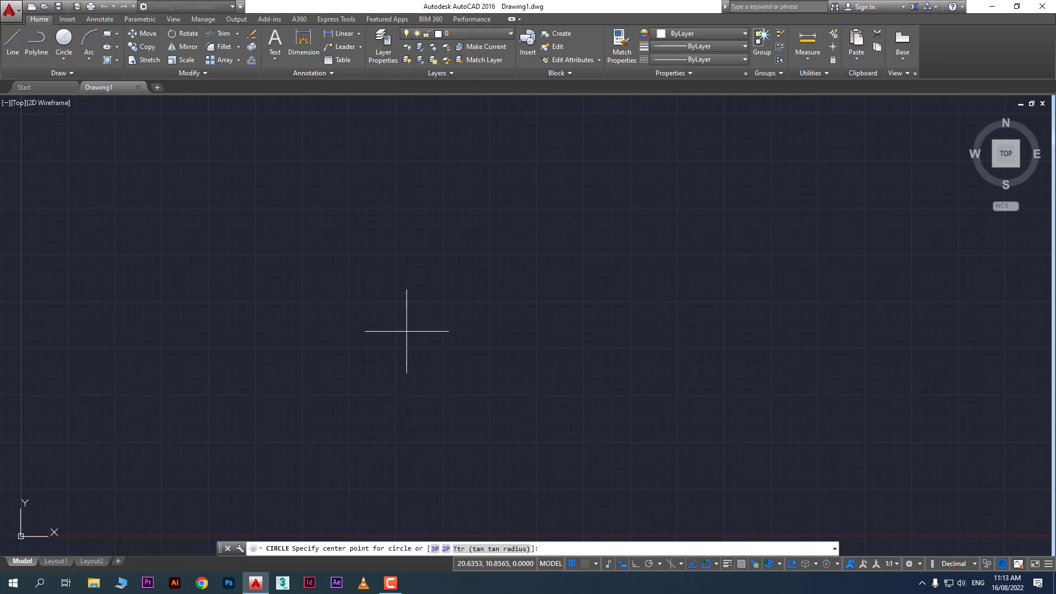
click(388, 279)
click(446, 381)
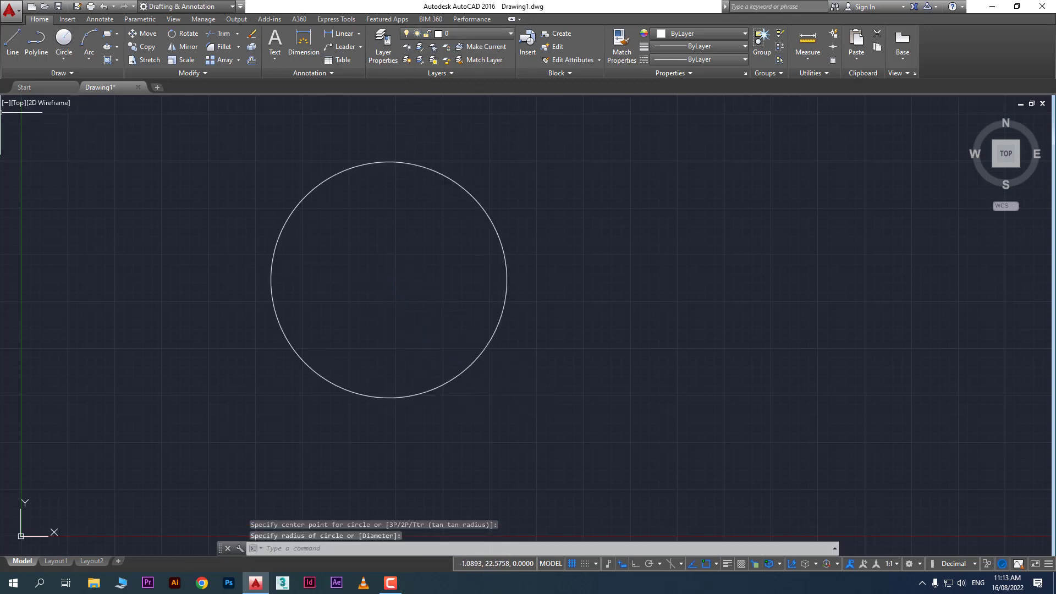
- Draw a nearly horizontal line from the circle's centre to a point well outside its right edge
click(13, 40)
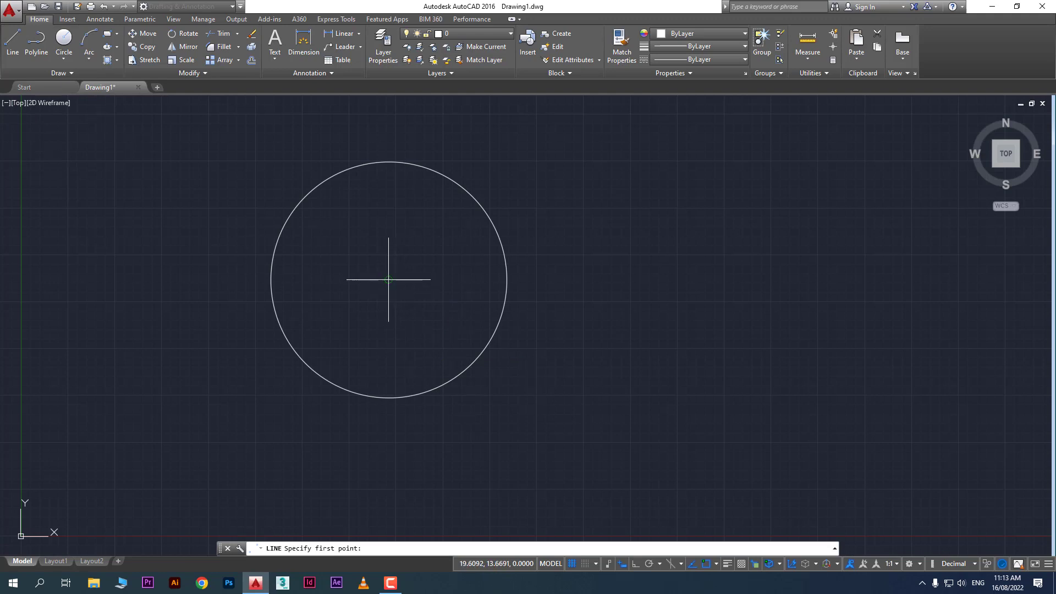
click(388, 279)
click(763, 279)
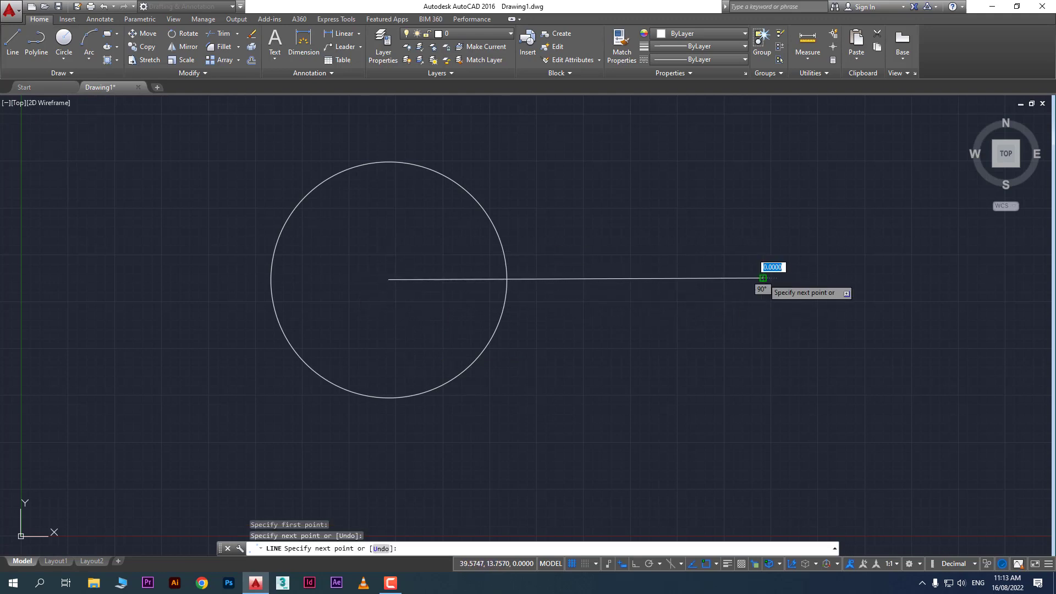
right_click(766, 280)
click(785, 286)
click(490, 35)
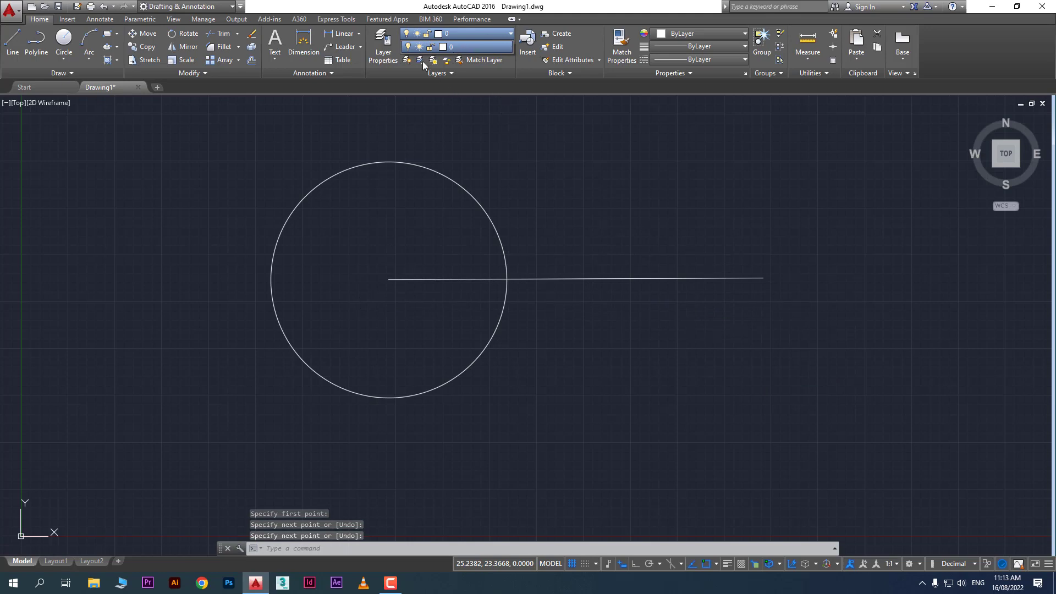
click(672, 254)
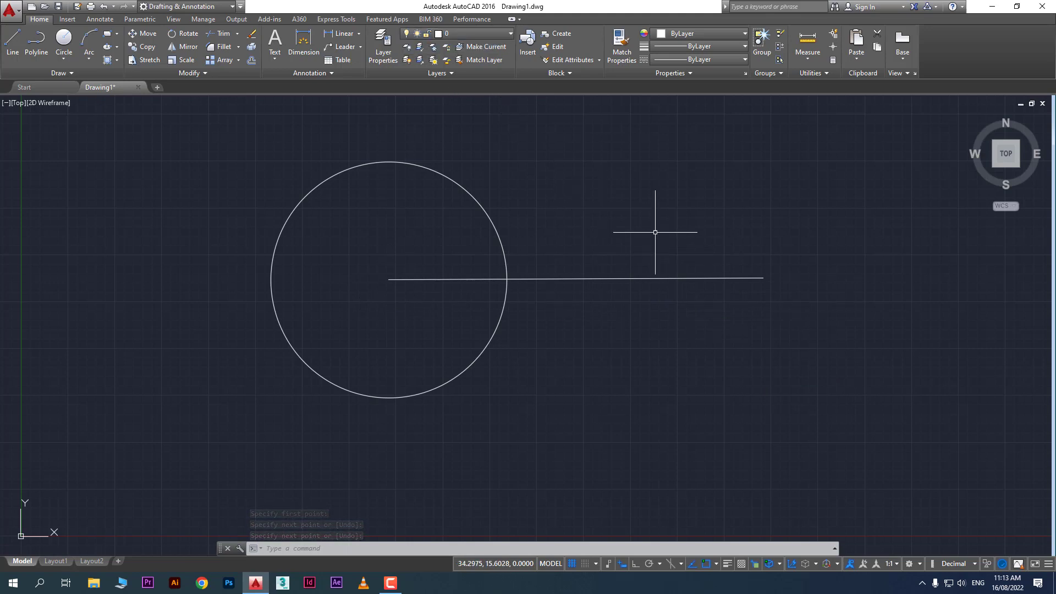
mouse_move(559, 267)
middle_down()
mouse_move(527, 291)
mouse_move(370, 304)
middle_up()
scroll(373, 303, down, 2)
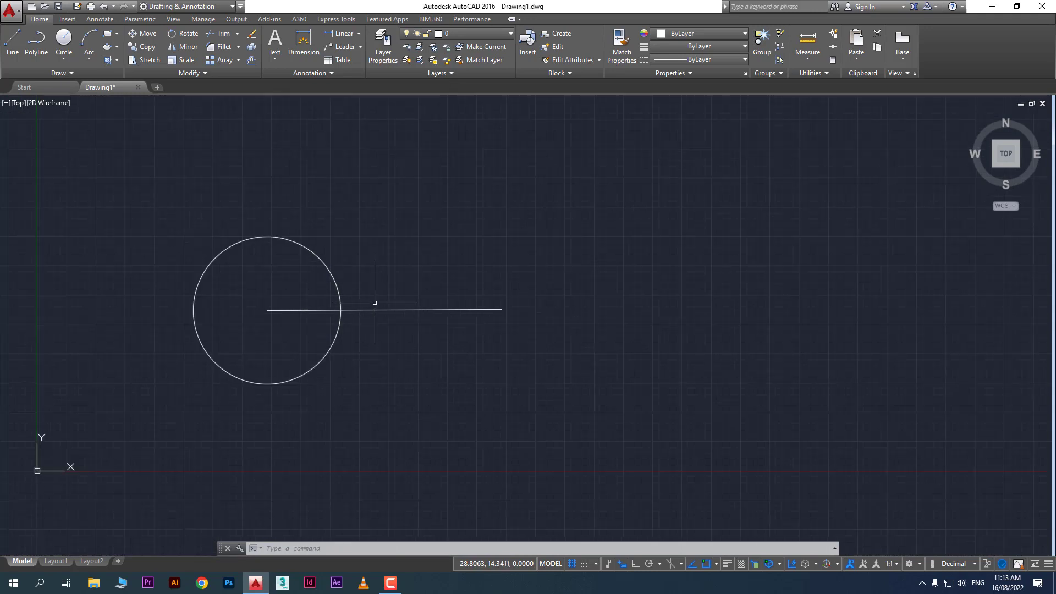
- Open the Layer Properties Manager and create a new layer named Walls
click(383, 57)
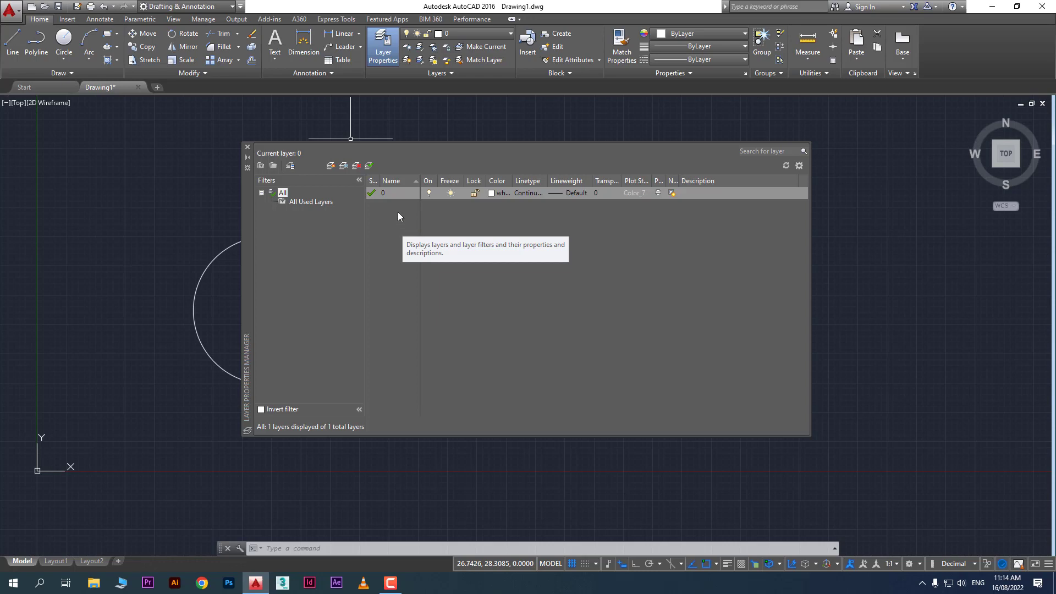
click(331, 166)
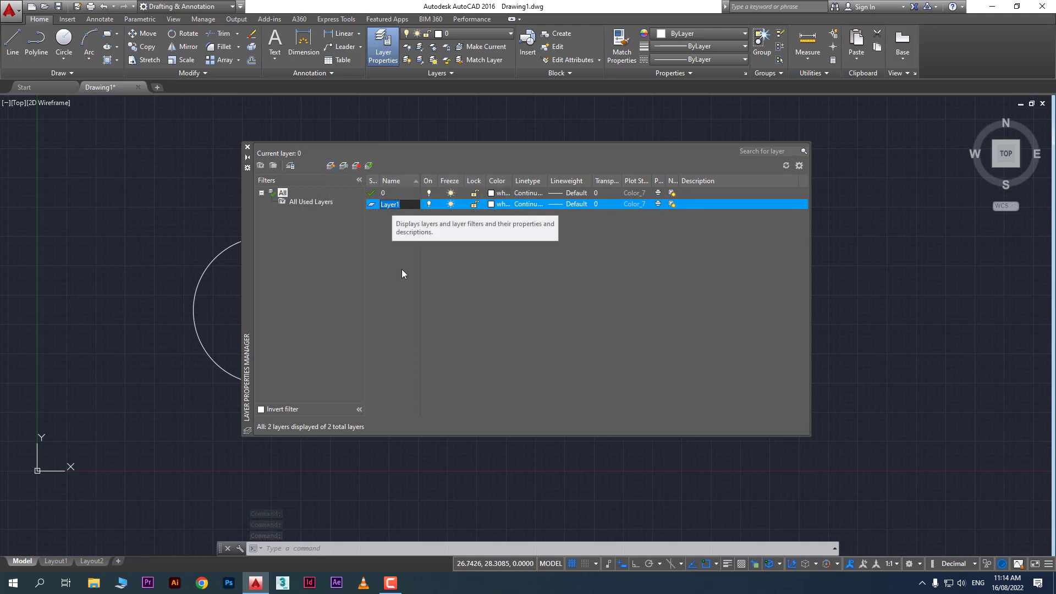
text(Wa)
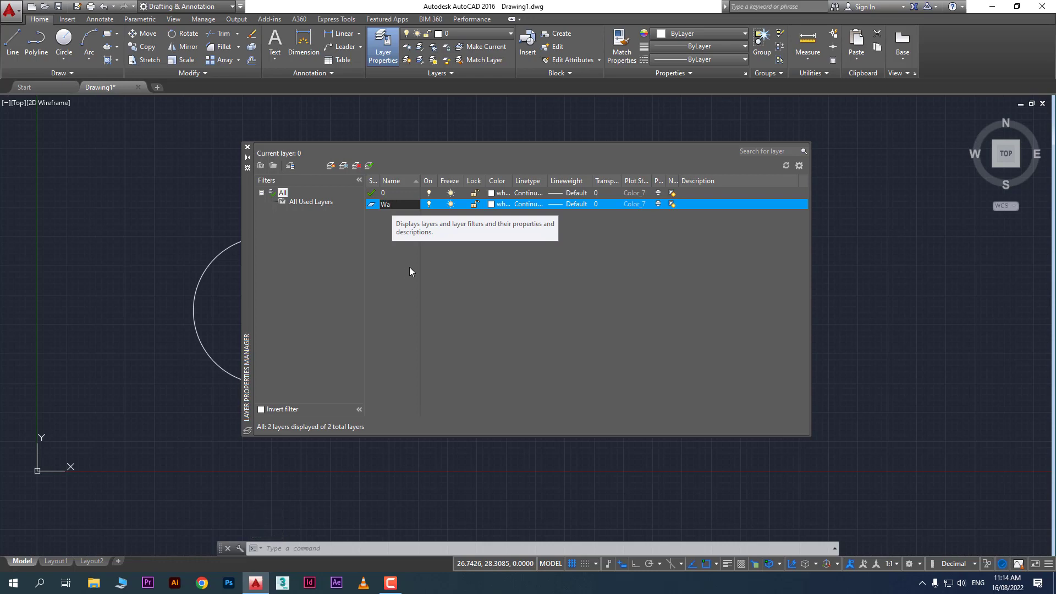
text(lls)
key(Return)
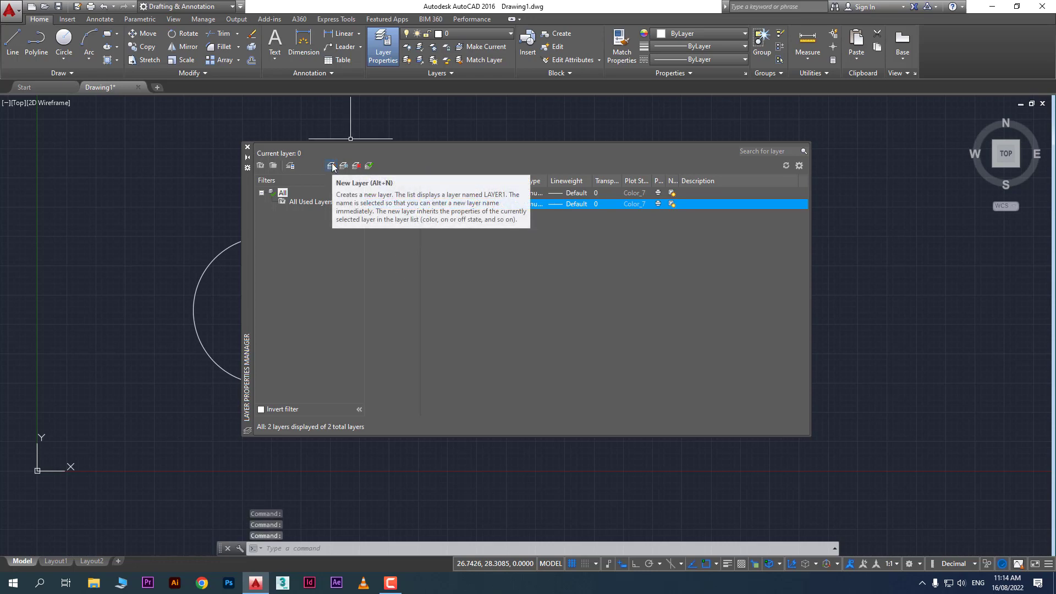
- Create another new layer named Doors
click(331, 165)
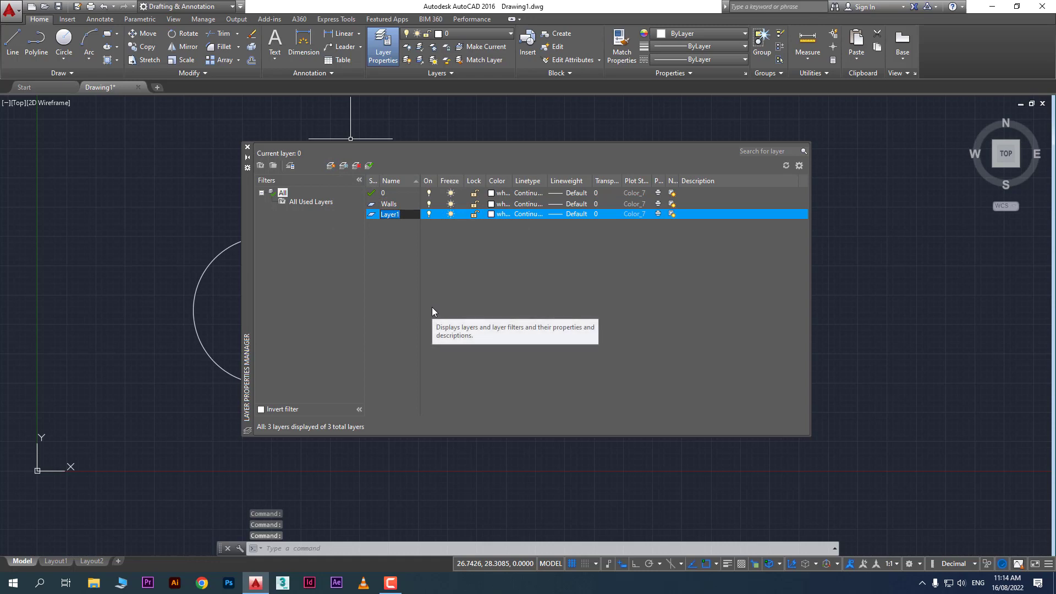
text(Doo)
text(rs)
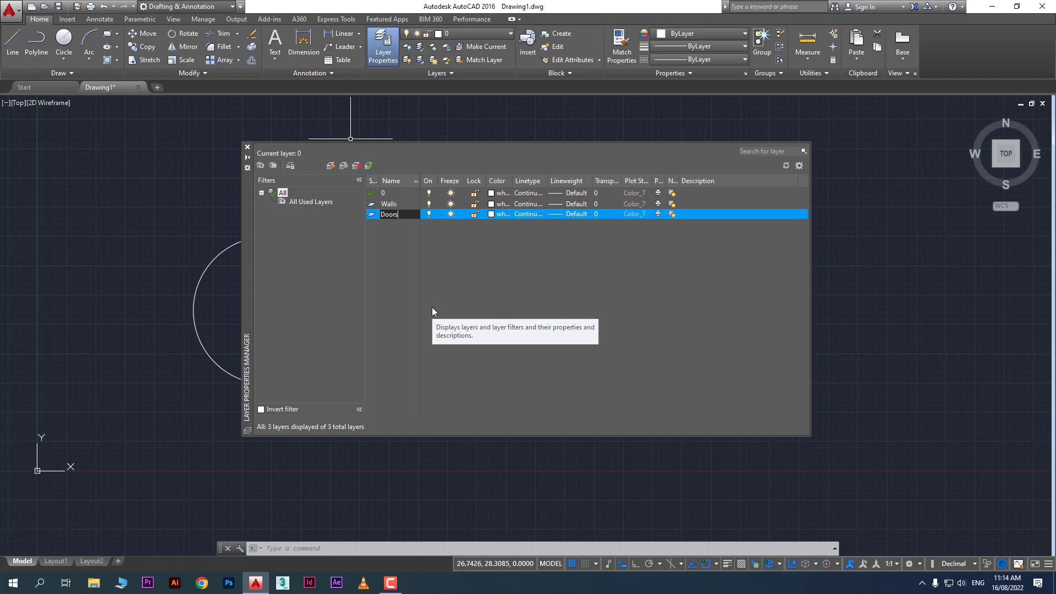
key(Return)
- Add three more layers named windows, furniture and floor in one continuous entry
key(alt+n)
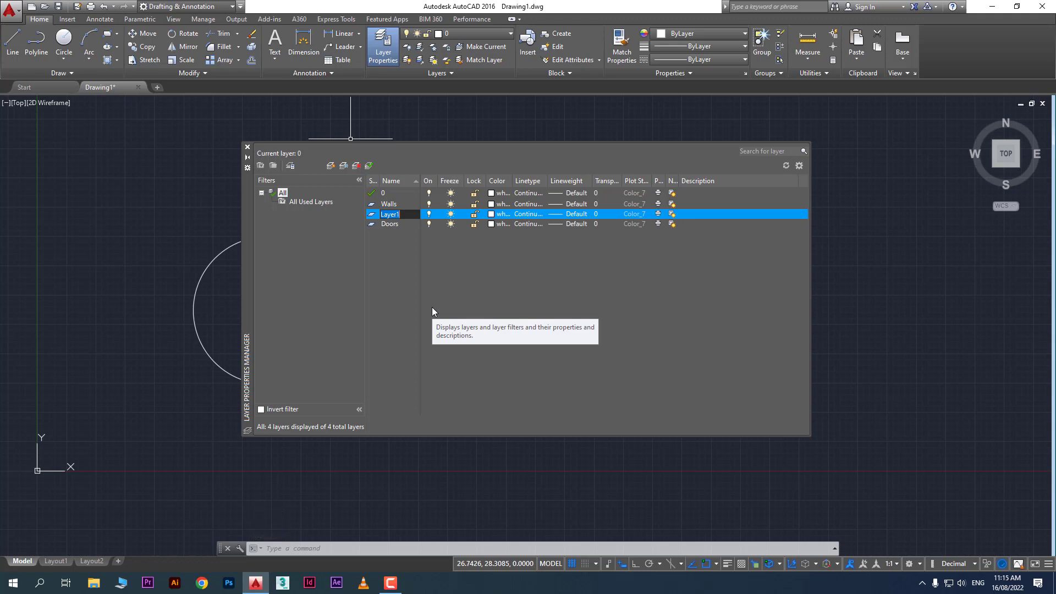
text(windows,fu)
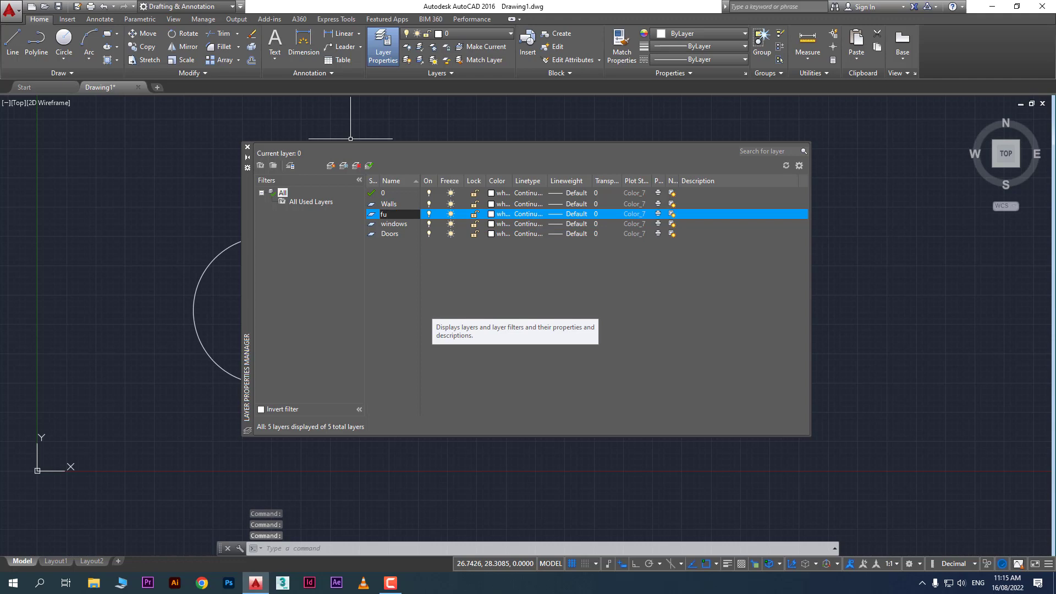
text(rniture)
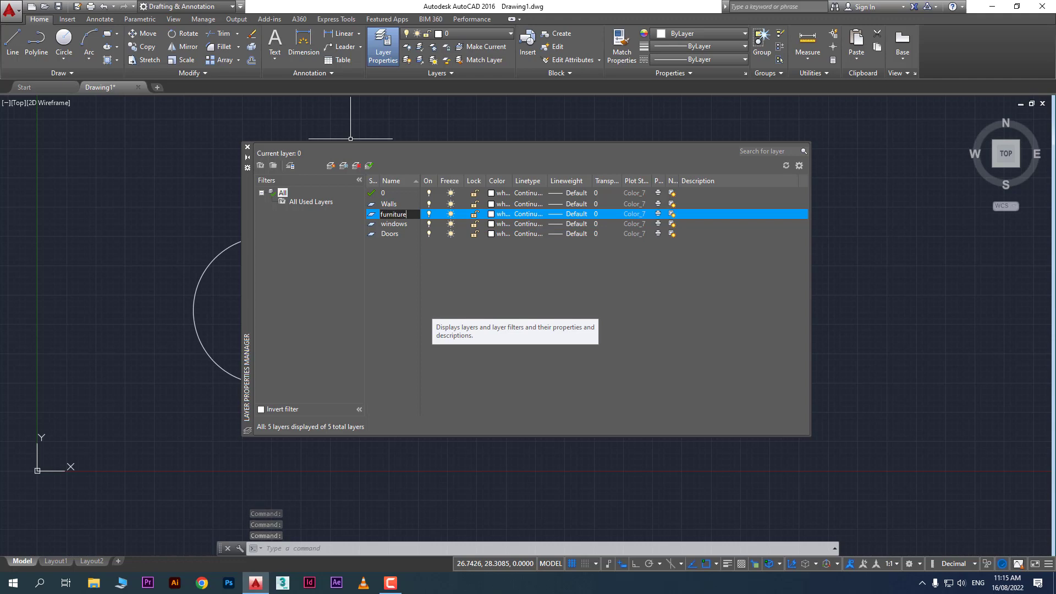
text(,floor)
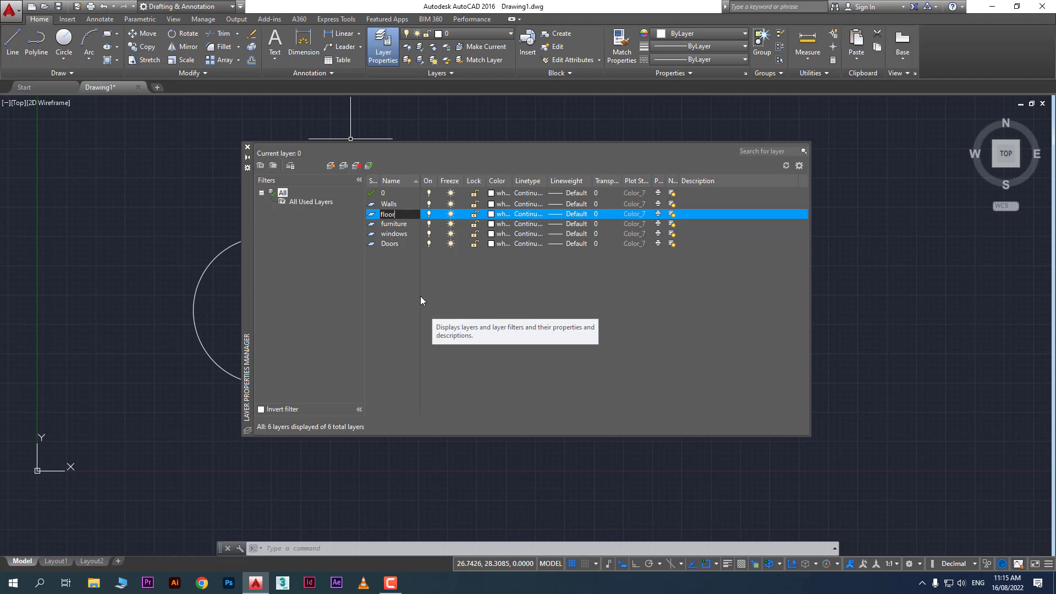
key(Return)
- Check which layer is current and view the newly created layers in the layer list, keeping layer 0 selected
click(398, 213)
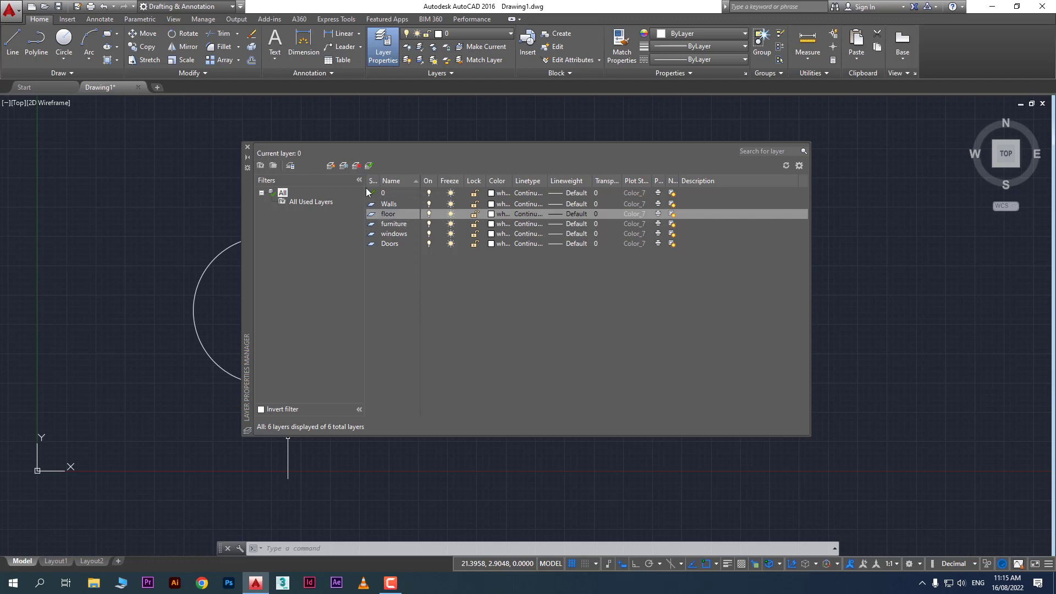
click(284, 154)
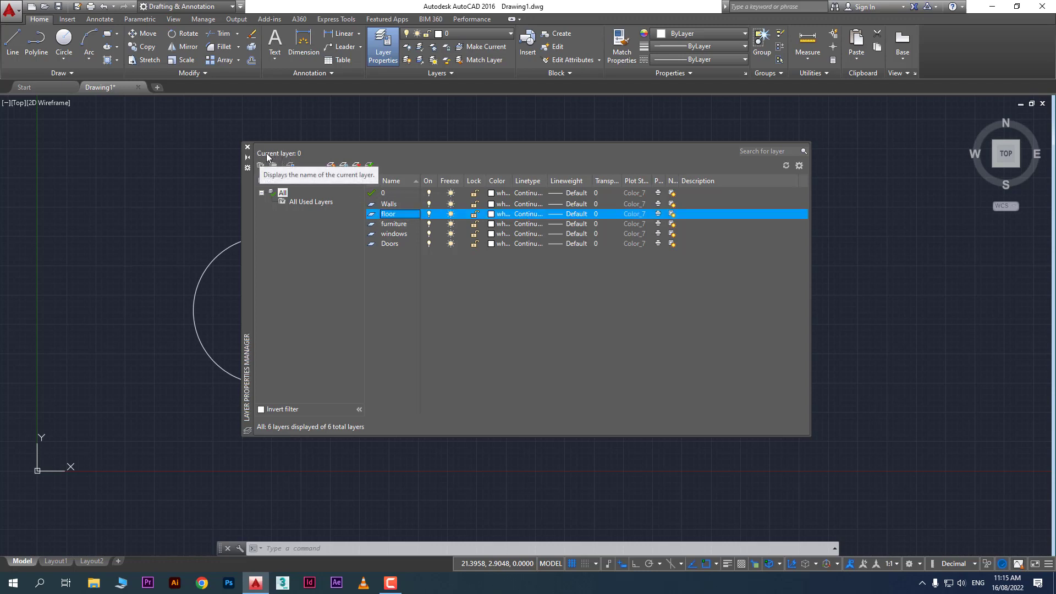
click(446, 36)
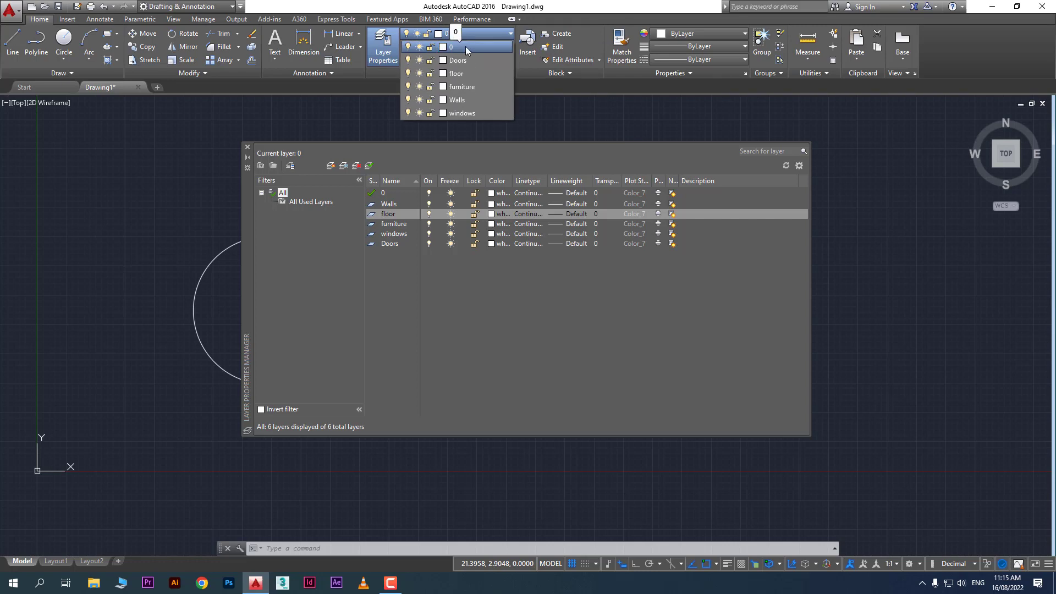
click(466, 46)
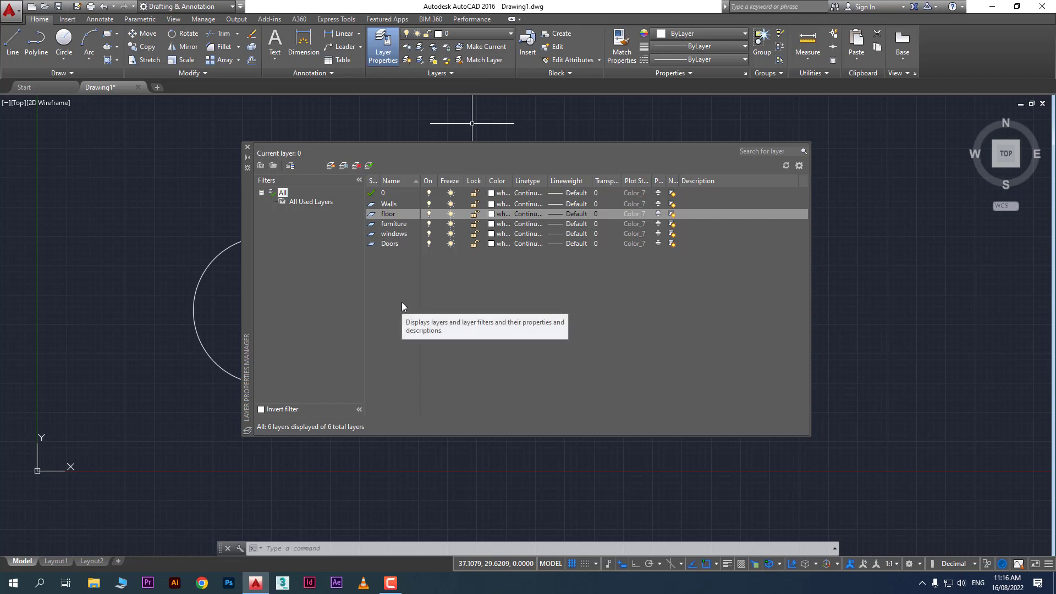
- Select the Walls layer and set it as the current layer
click(395, 226)
click(389, 205)
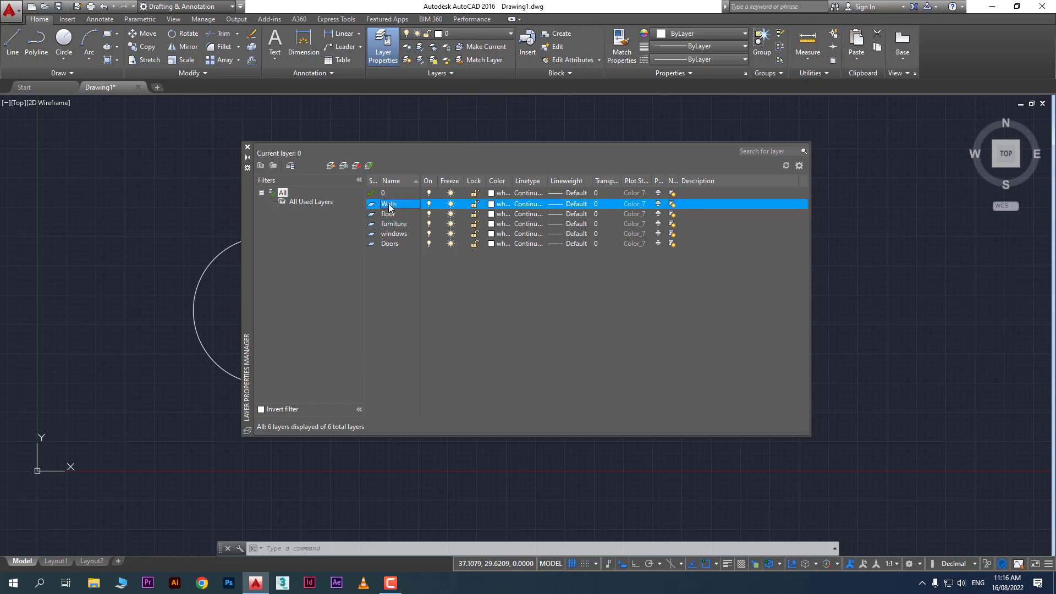
click(369, 166)
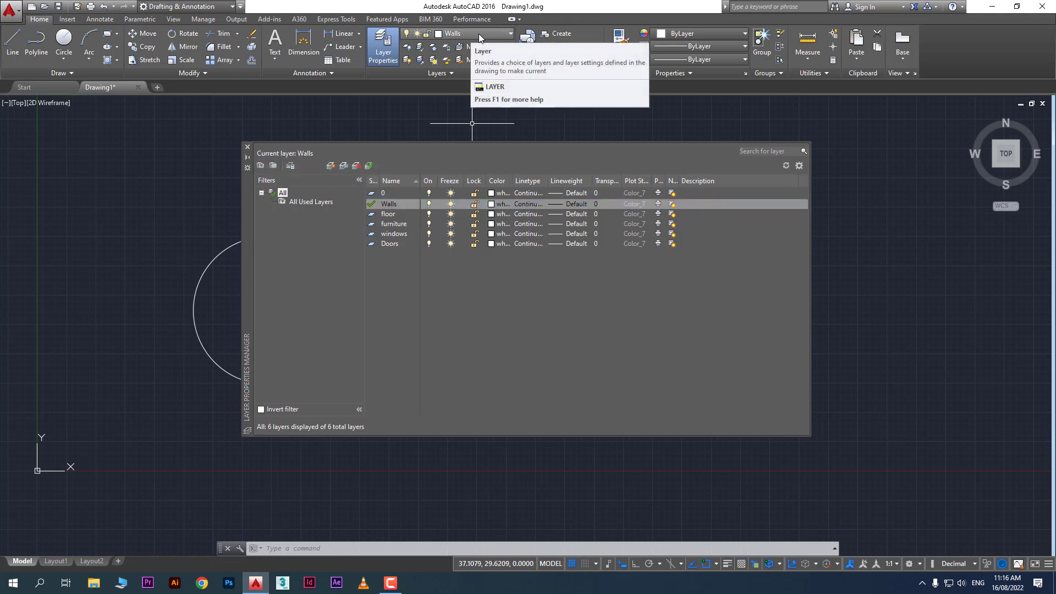
- Make the floor layer current, and switch the current layer to furniture from the layer list
double_click(372, 215)
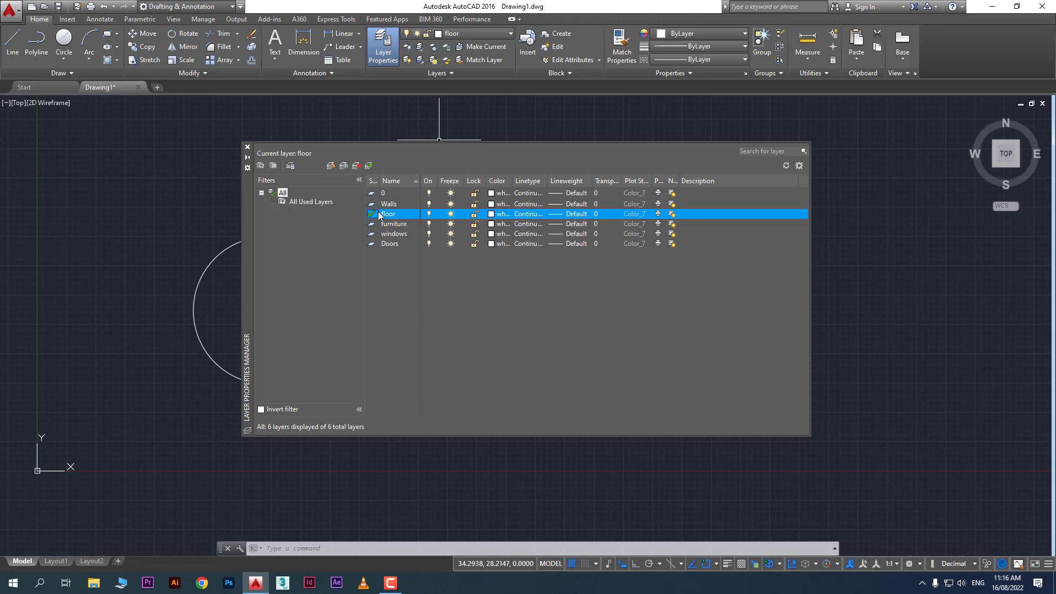
click(476, 33)
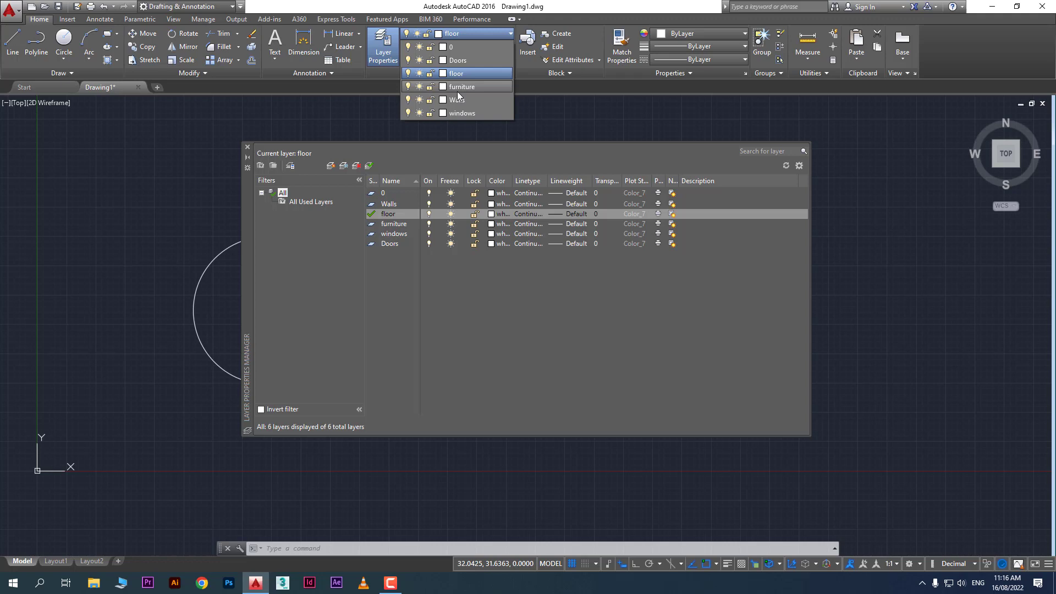
click(457, 90)
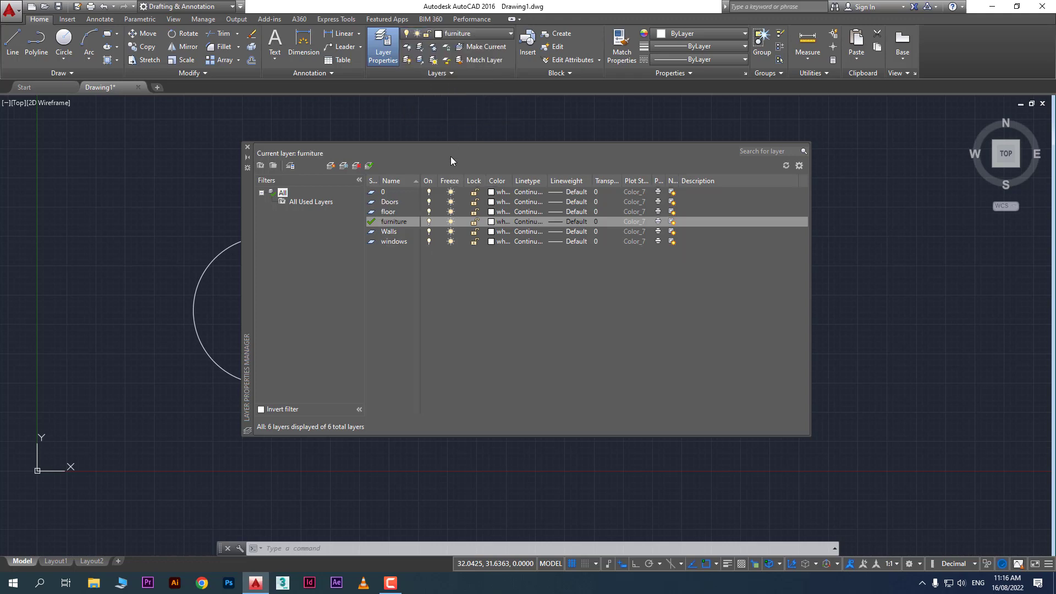
- Switch the current layer back to Walls in the Layer Properties Manager
double_click(386, 233)
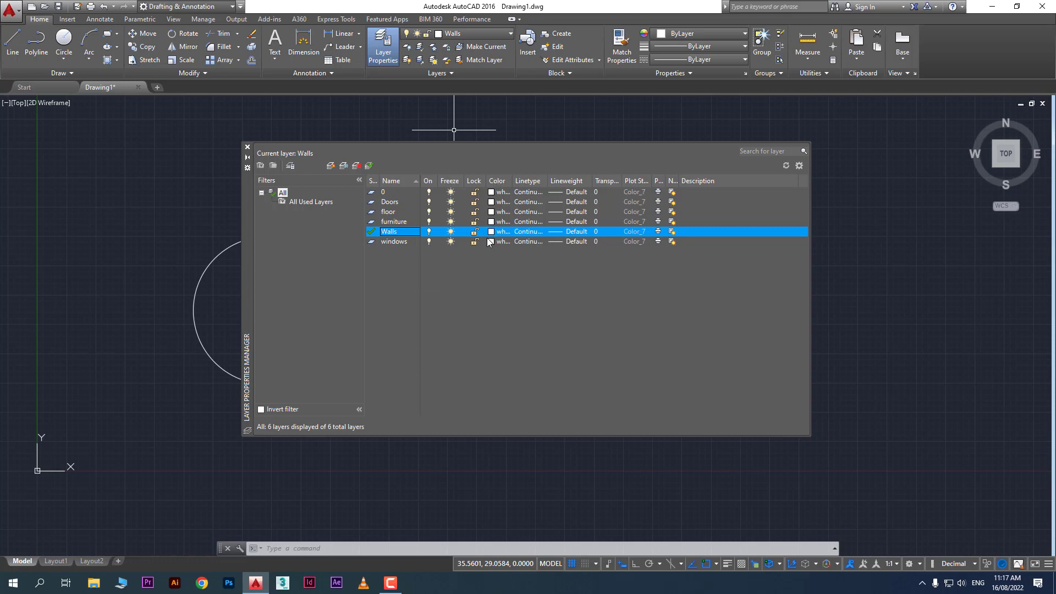
drag(425, 262, 674, 194)
click(583, 280)
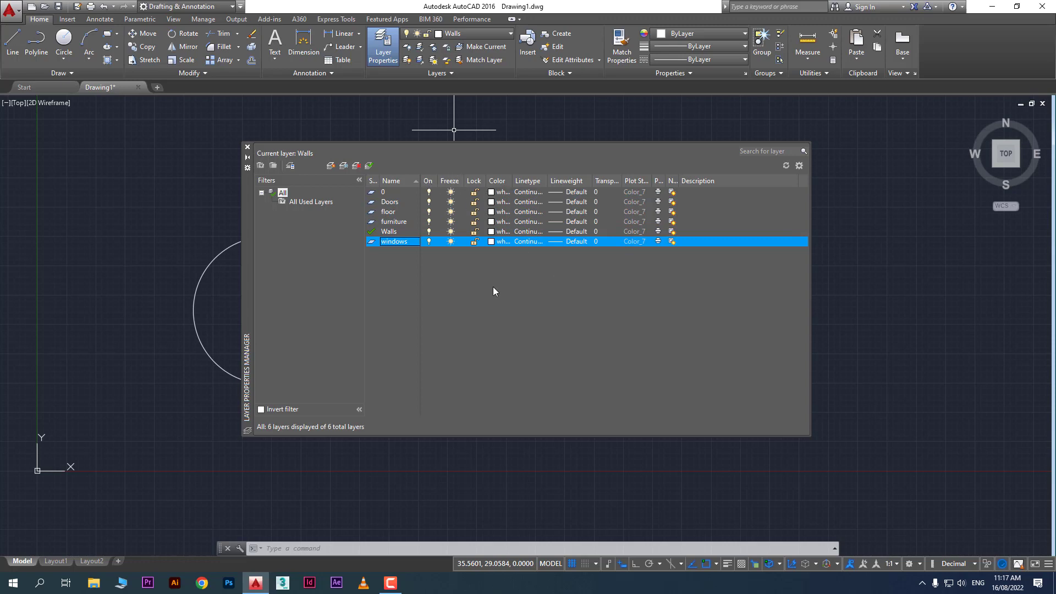
- Set the colour of the windows layer to red
click(491, 239)
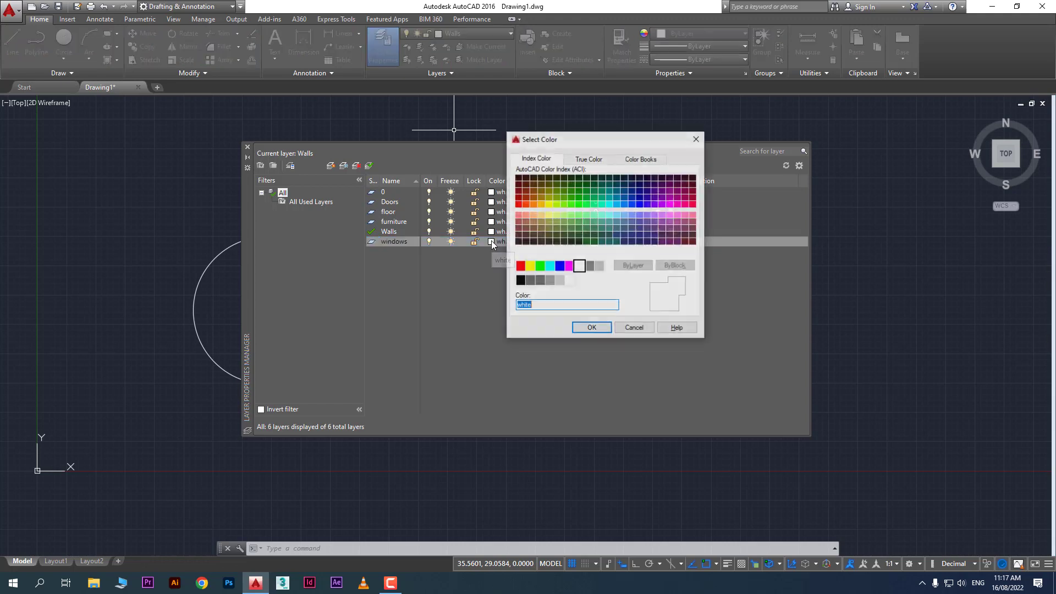
click(519, 266)
click(575, 328)
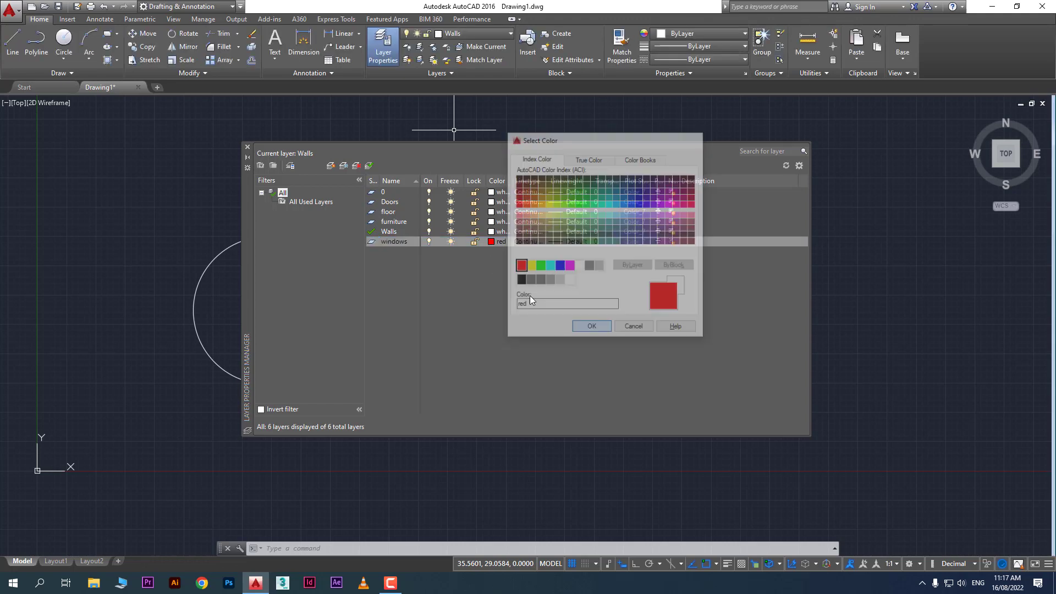
- Set the colour of the furniture layer to green, leaving the Walls layer's colour unchanged
click(491, 232)
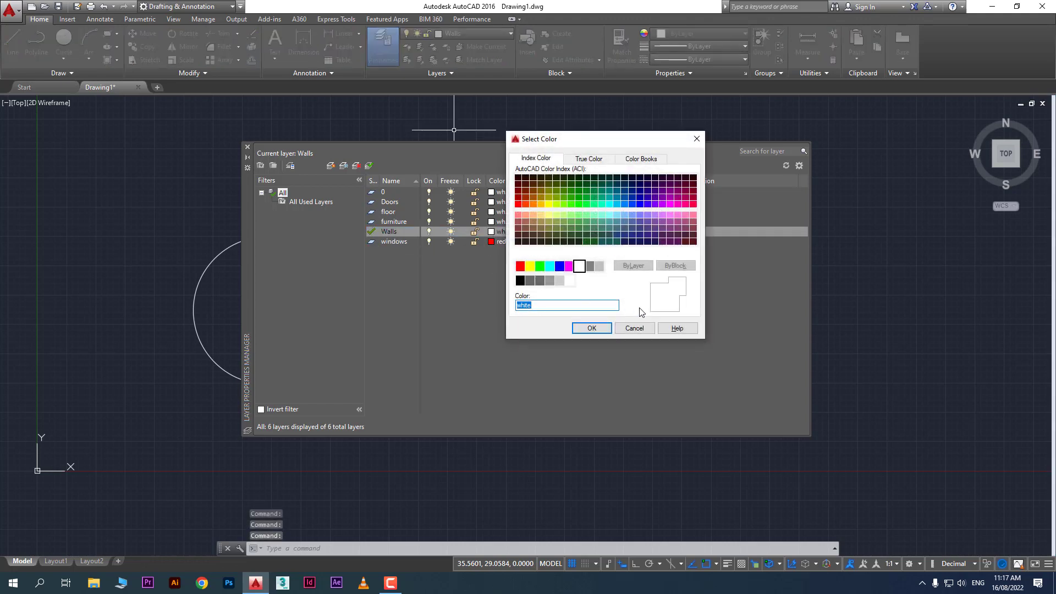
click(634, 328)
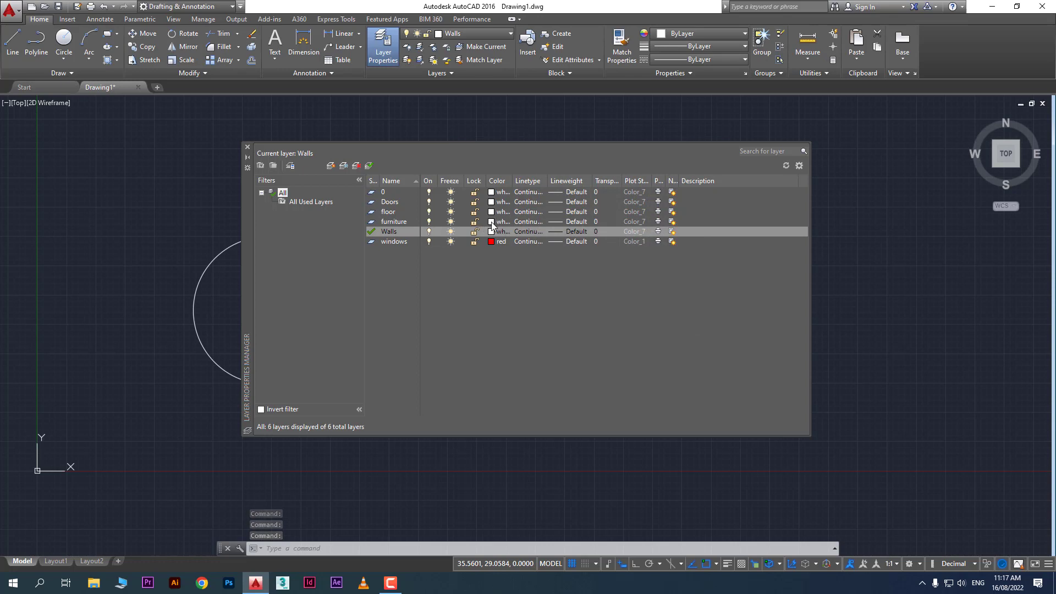
click(495, 222)
click(541, 267)
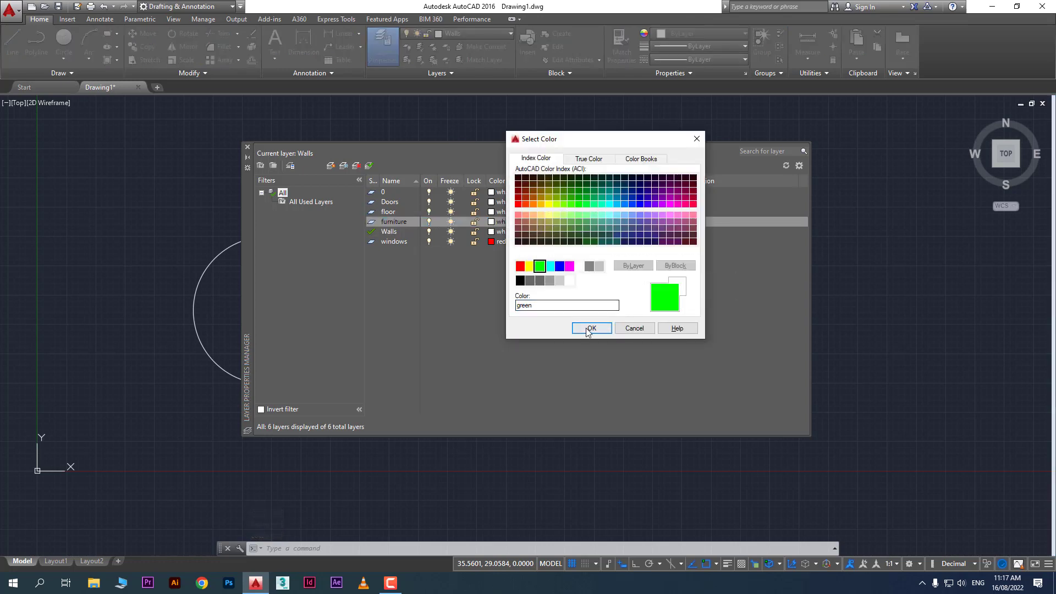
click(591, 328)
- Set the colour of the floor layer to cyan
click(492, 213)
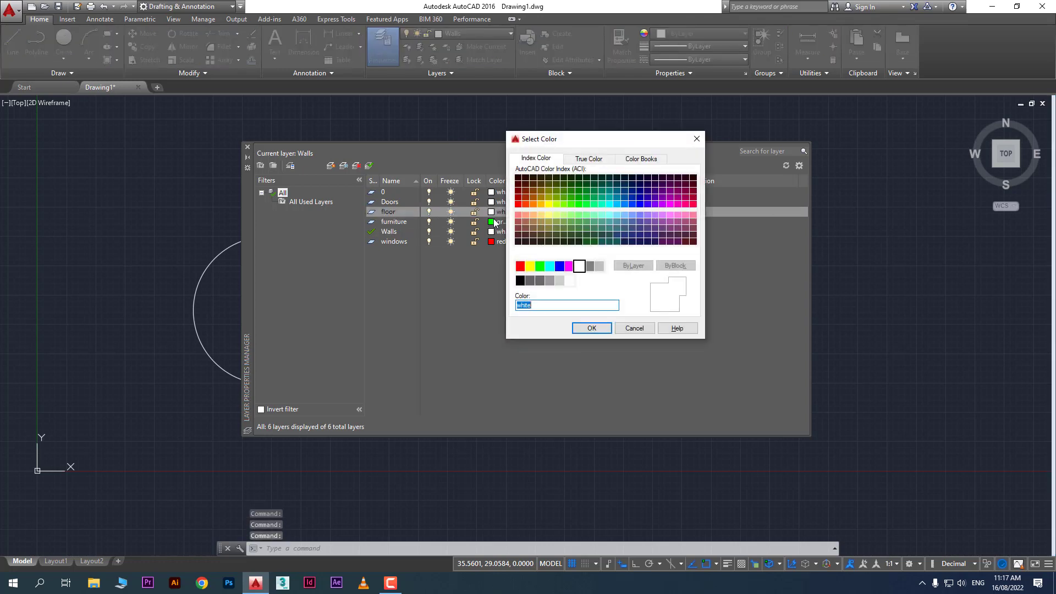
click(550, 266)
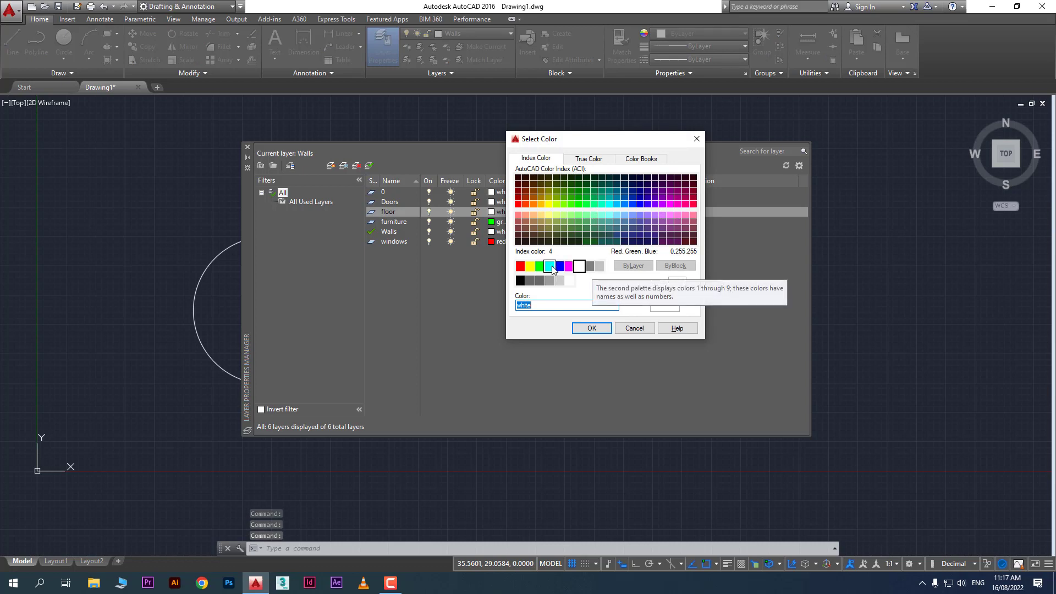
click(591, 327)
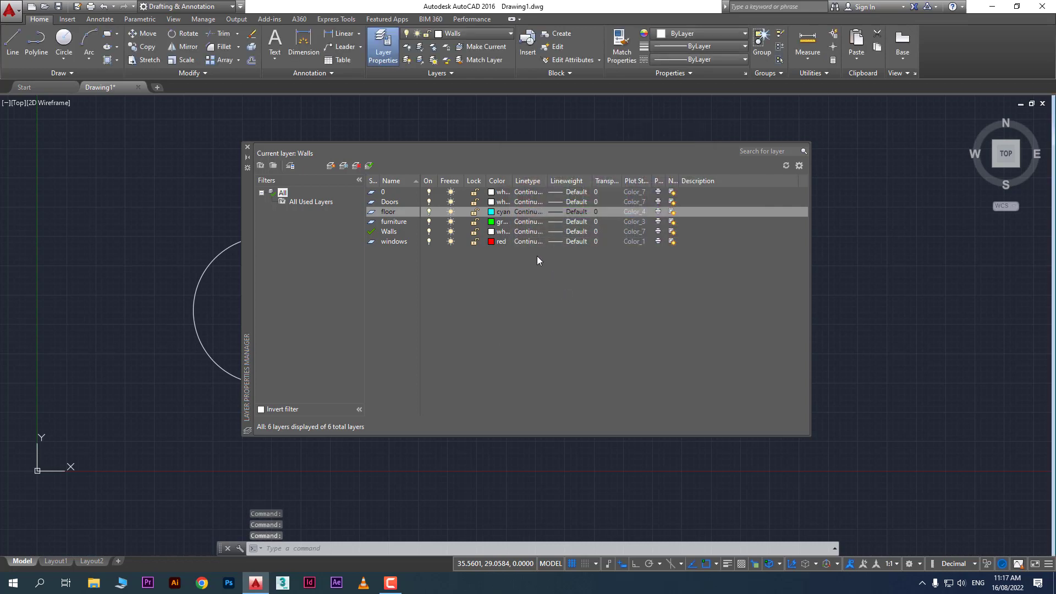
- Set the colour of the Doors layer to yellow and close the Layer Properties Manager
click(491, 202)
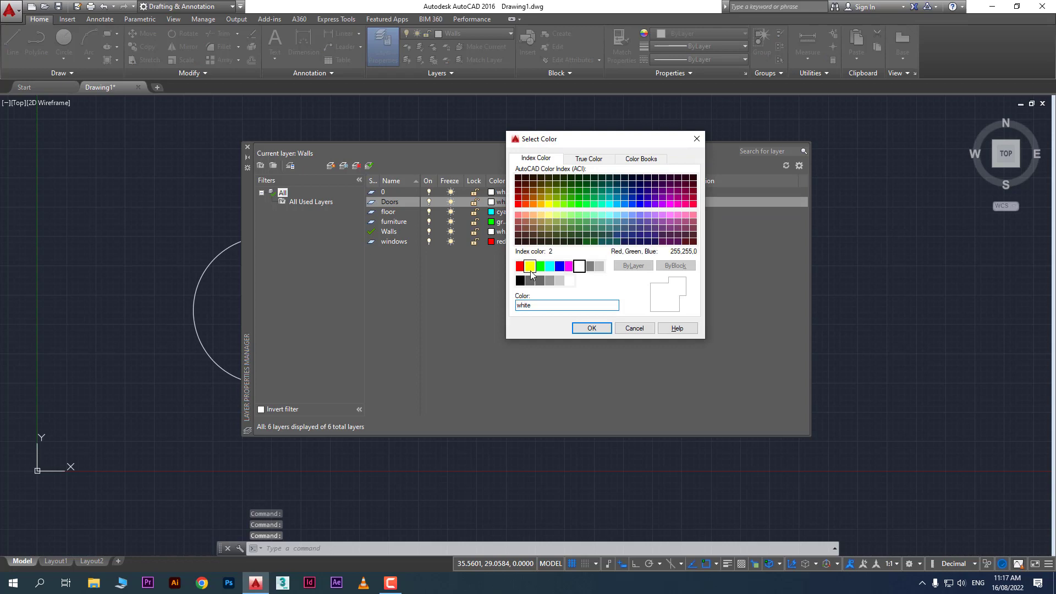
click(529, 268)
click(591, 327)
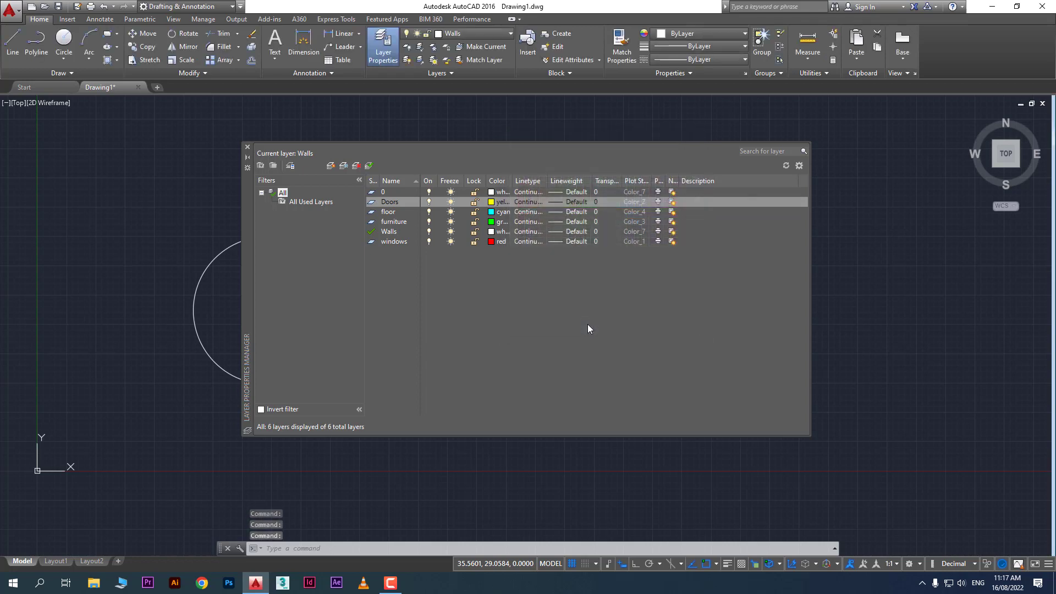
click(247, 149)
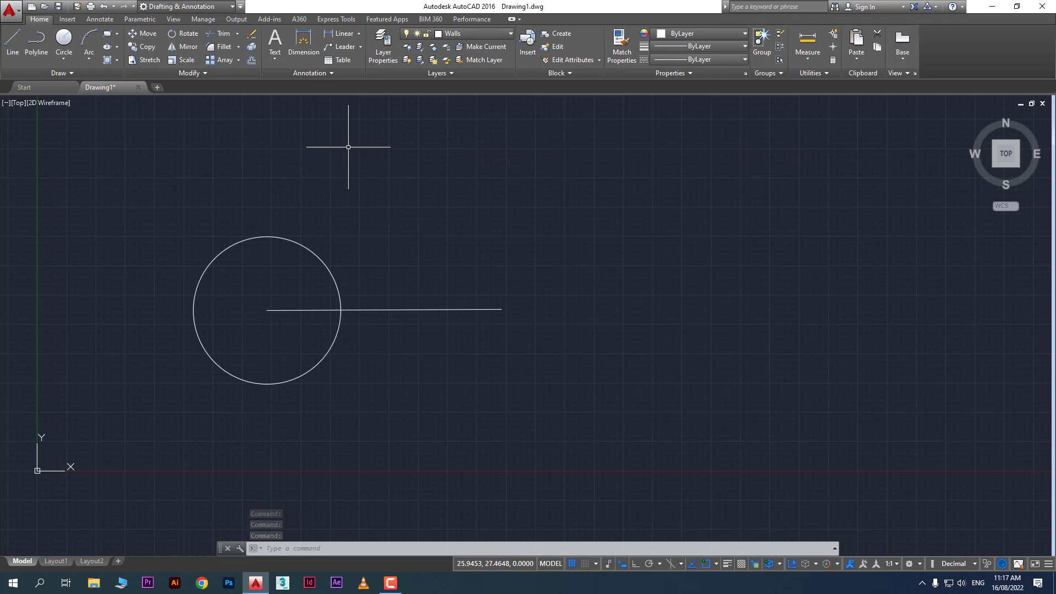
- Erase the existing circle and line from the drawing
click(480, 34)
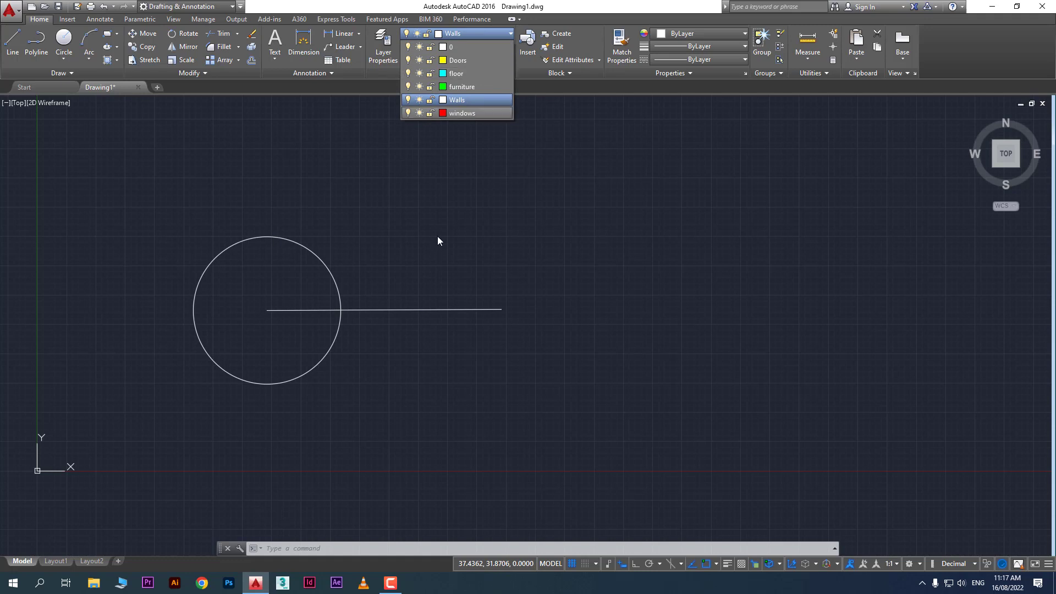
click(567, 179)
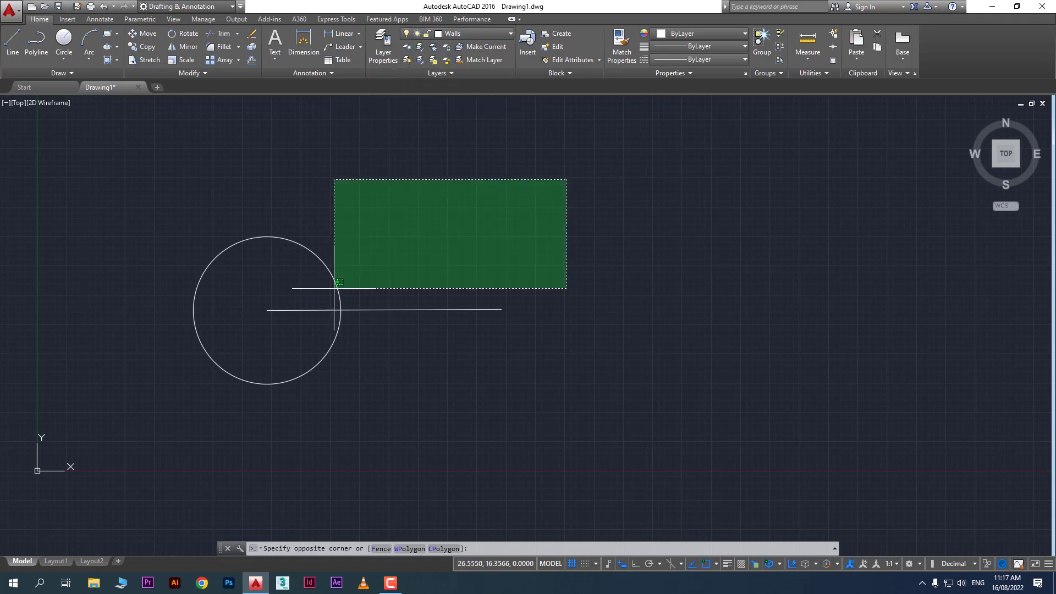
click(266, 405)
key(Delete)
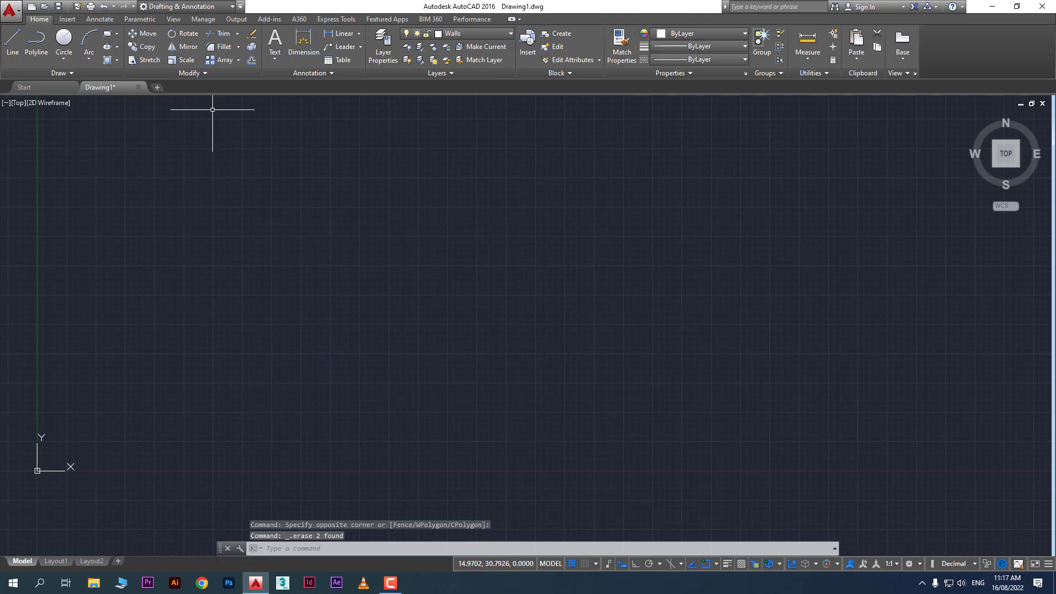
- Draw a large, roughly square rectangle on the Walls layer as the room outline
click(111, 33)
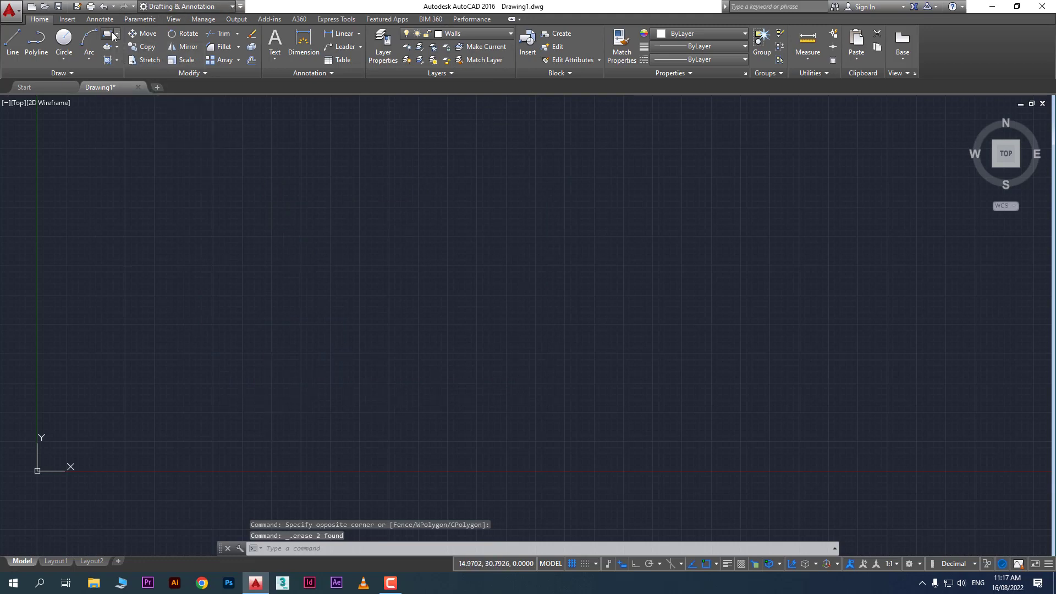
click(337, 159)
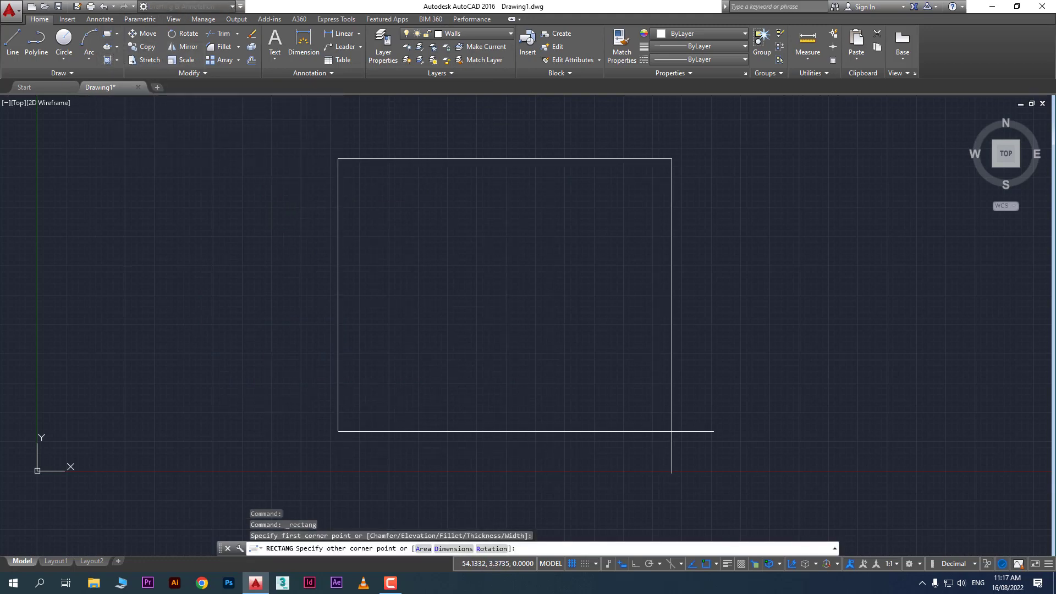
click(663, 478)
middle_drag(407, 338, 391, 303)
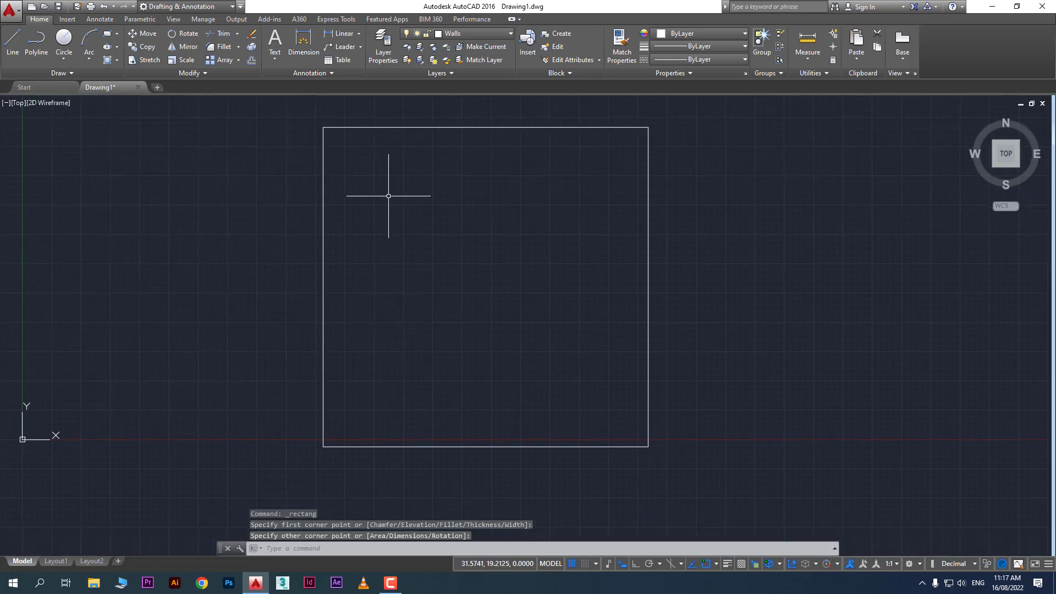
- Make the Doors layer current and draw a small rectangle inside the outline's lower-left corner, ending on its bottom edge
click(467, 35)
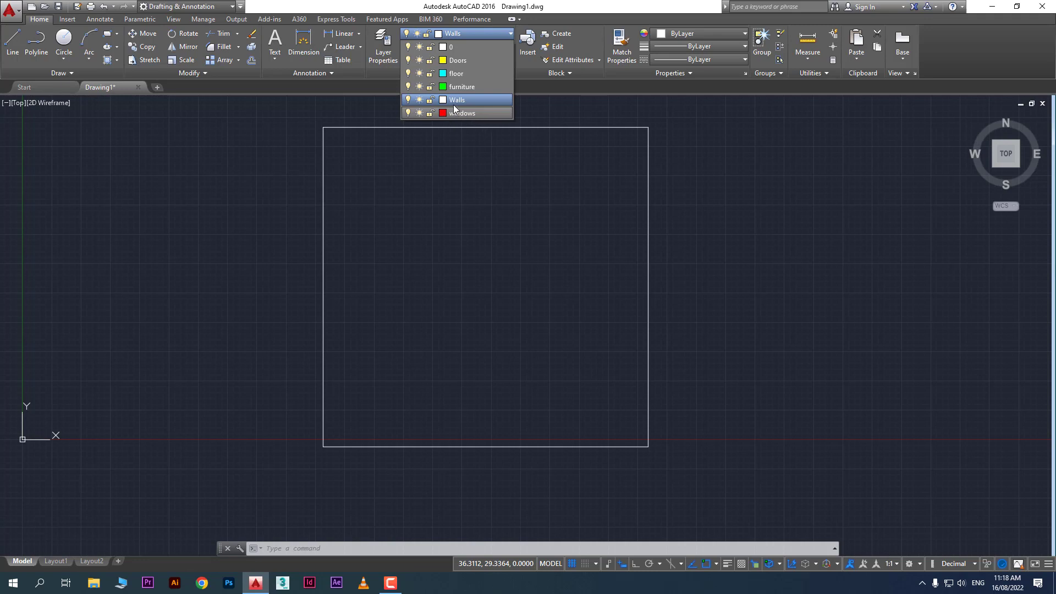
click(471, 61)
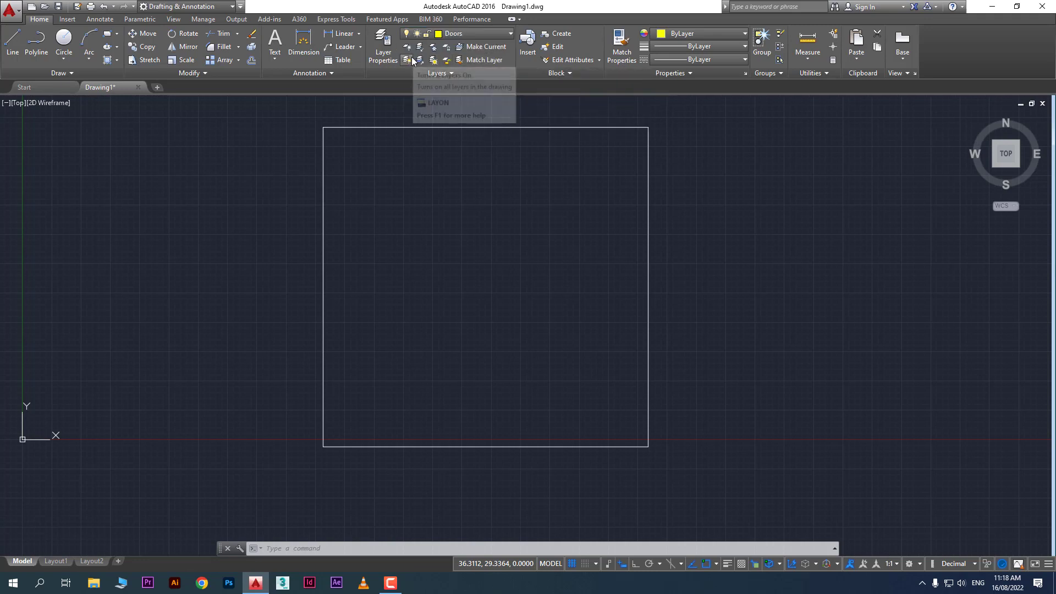
click(107, 34)
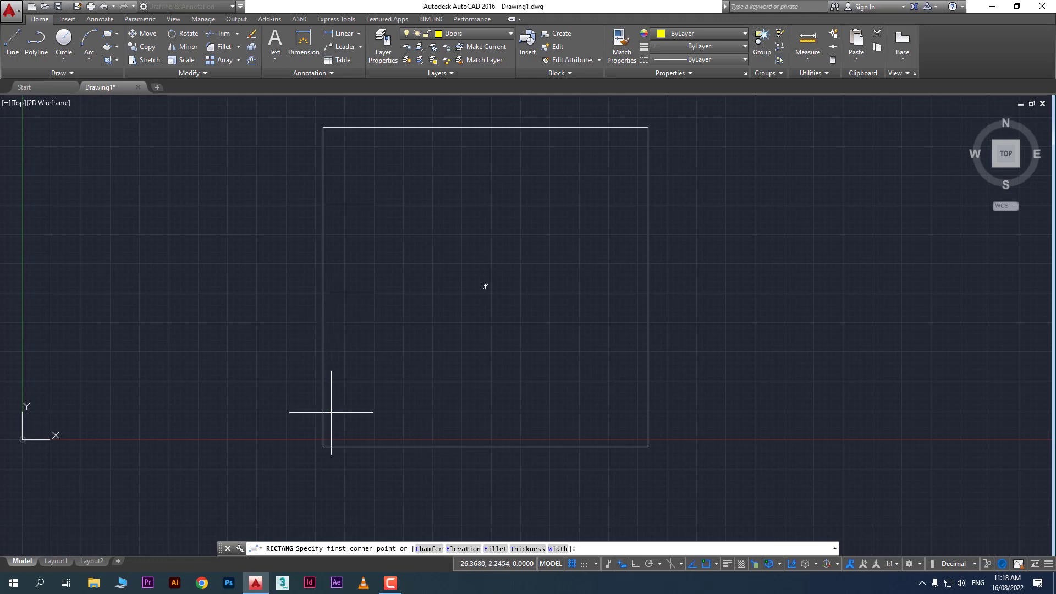
click(342, 394)
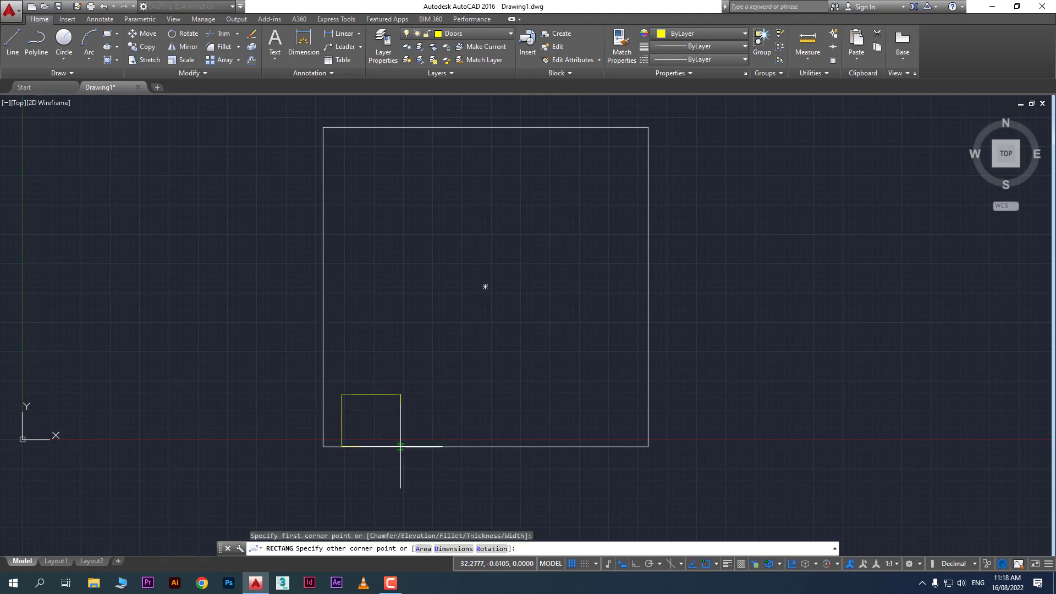
click(397, 447)
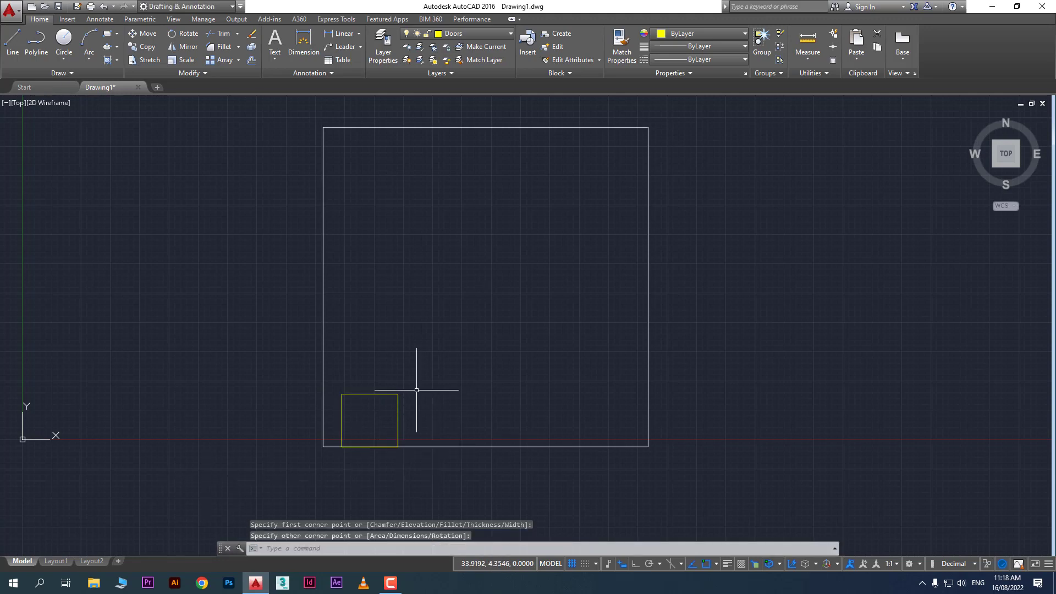
- Make the windows layer current and draw a narrow upright rectangle across the middle of the outline's left edge
middle_drag(448, 407, 408, 424)
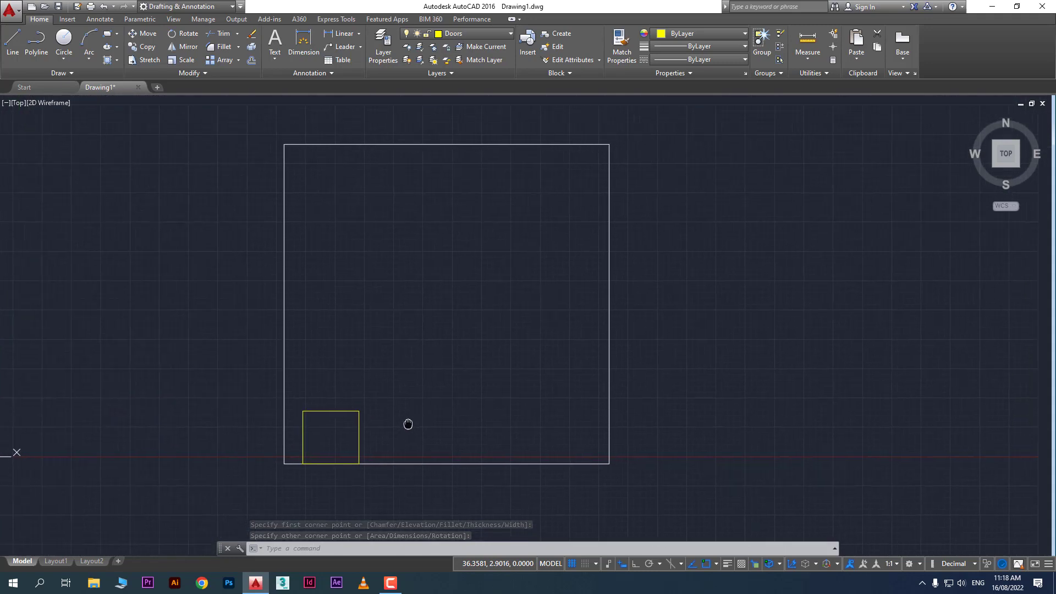
scroll(318, 436, up, 2)
scroll(322, 436, down, 2)
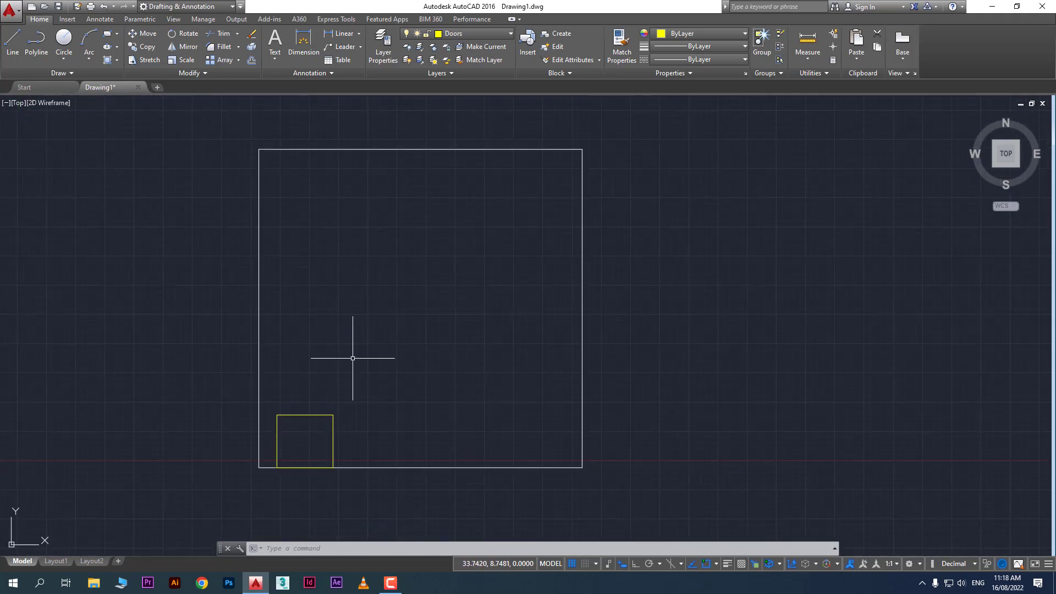
click(470, 33)
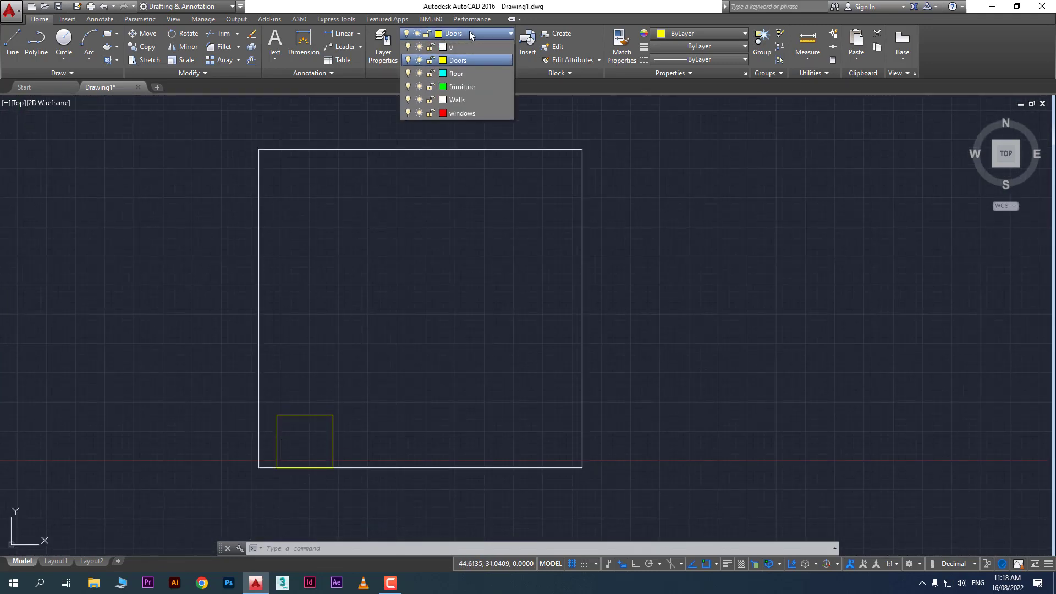
click(487, 113)
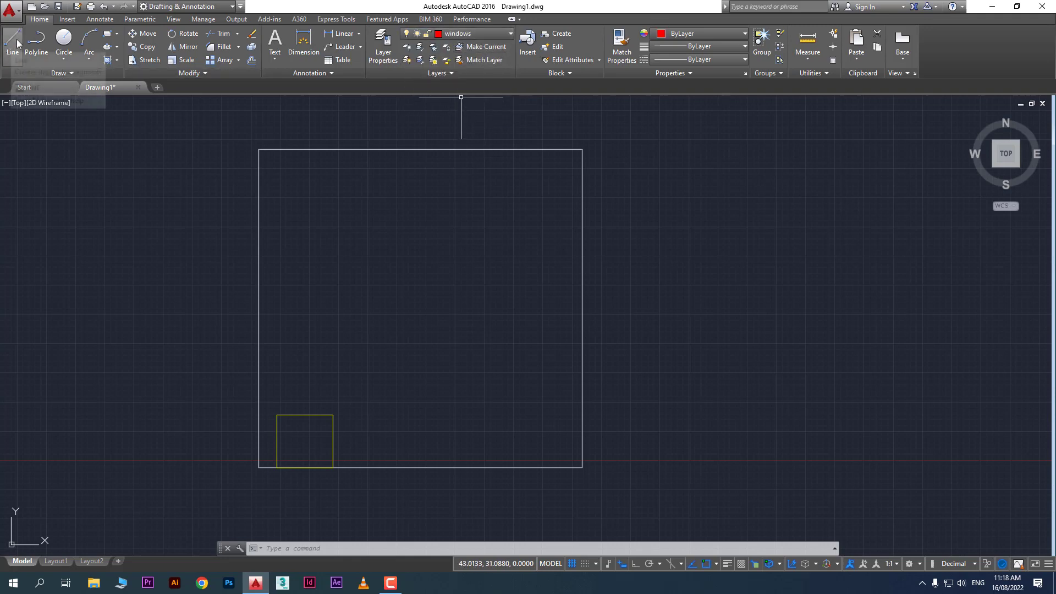
click(108, 34)
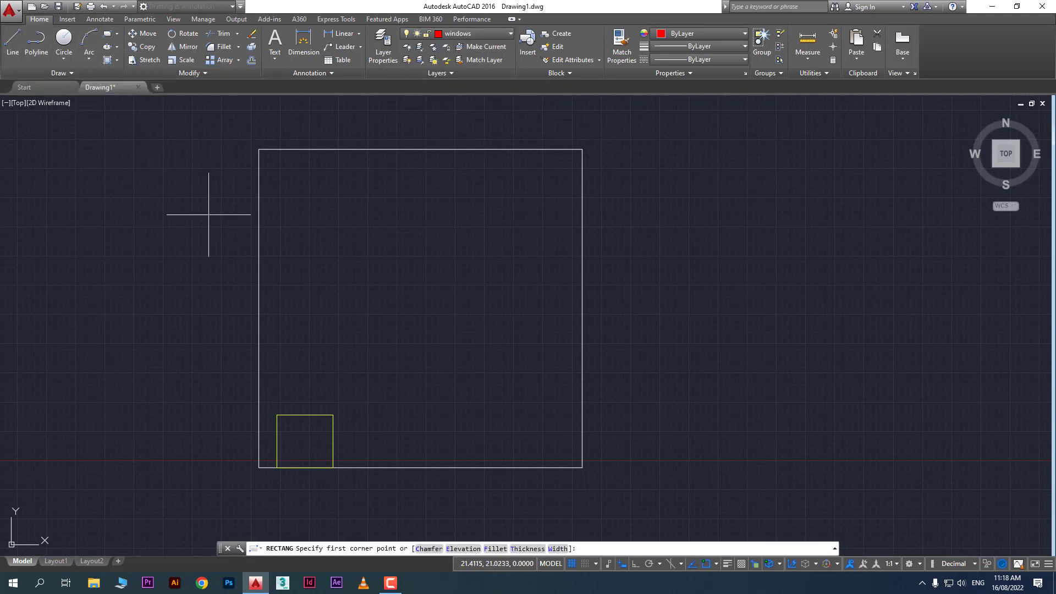
click(243, 233)
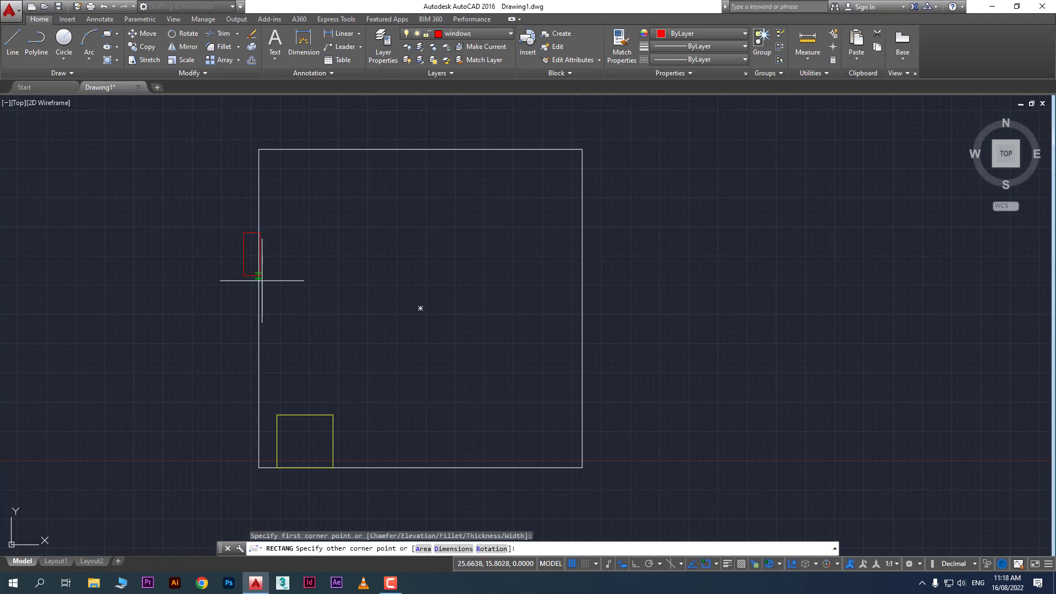
click(273, 339)
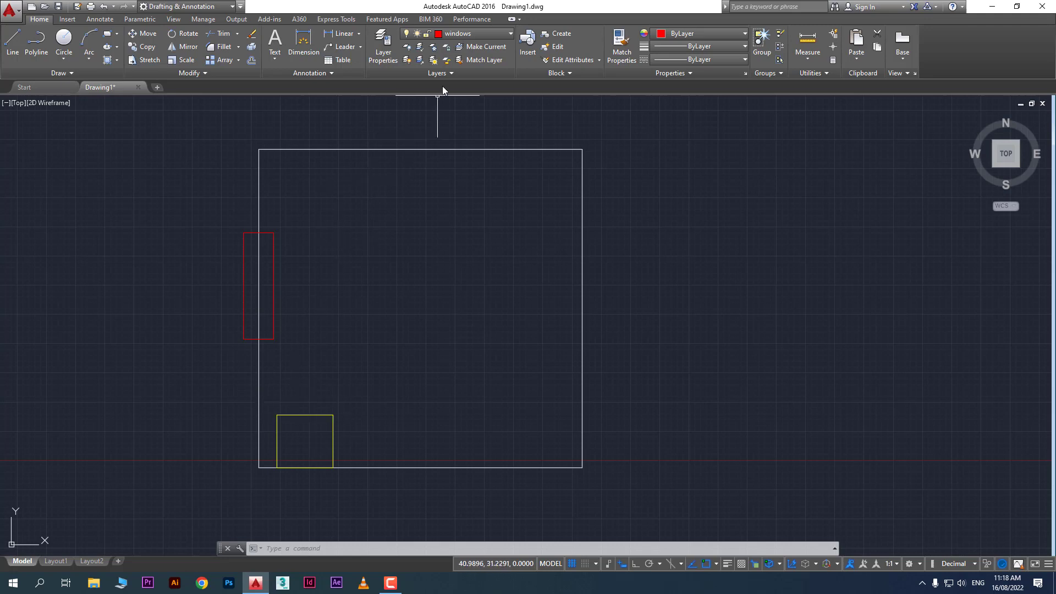
- Turn off the windows layer, choosing to turn the current layer off
click(465, 33)
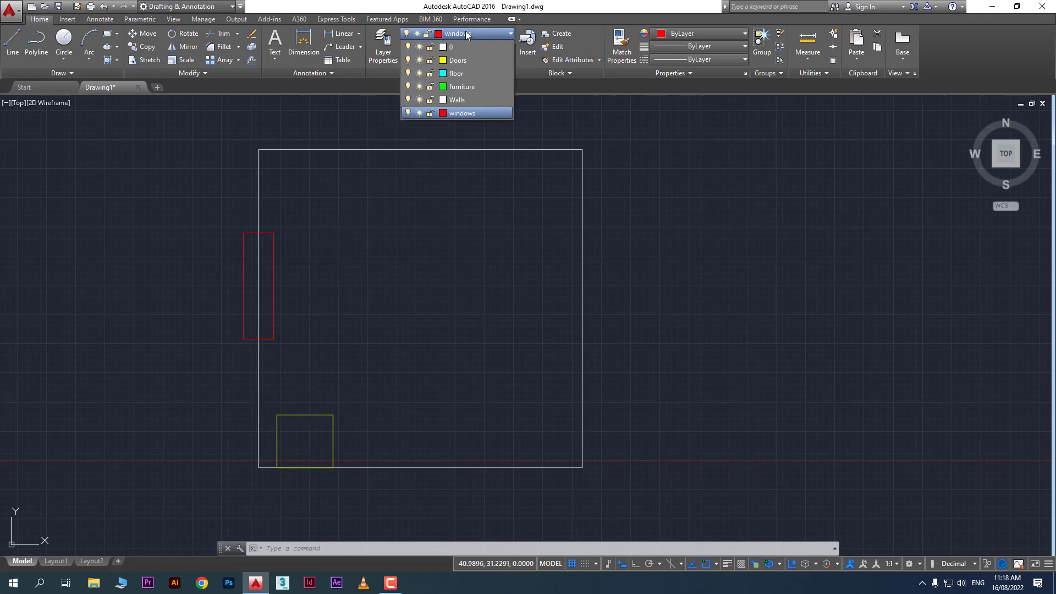
click(408, 113)
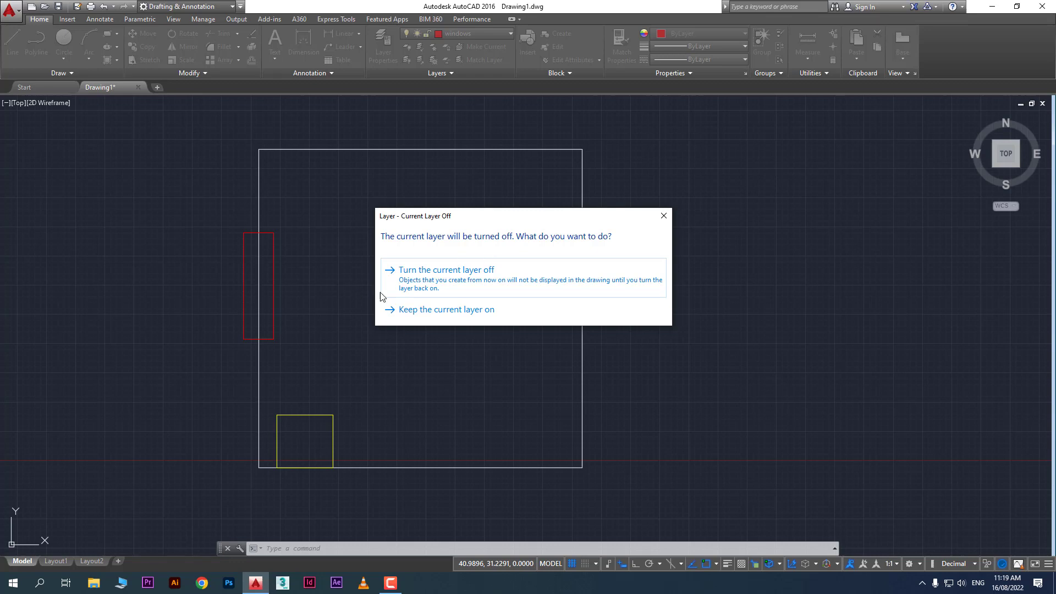
click(454, 282)
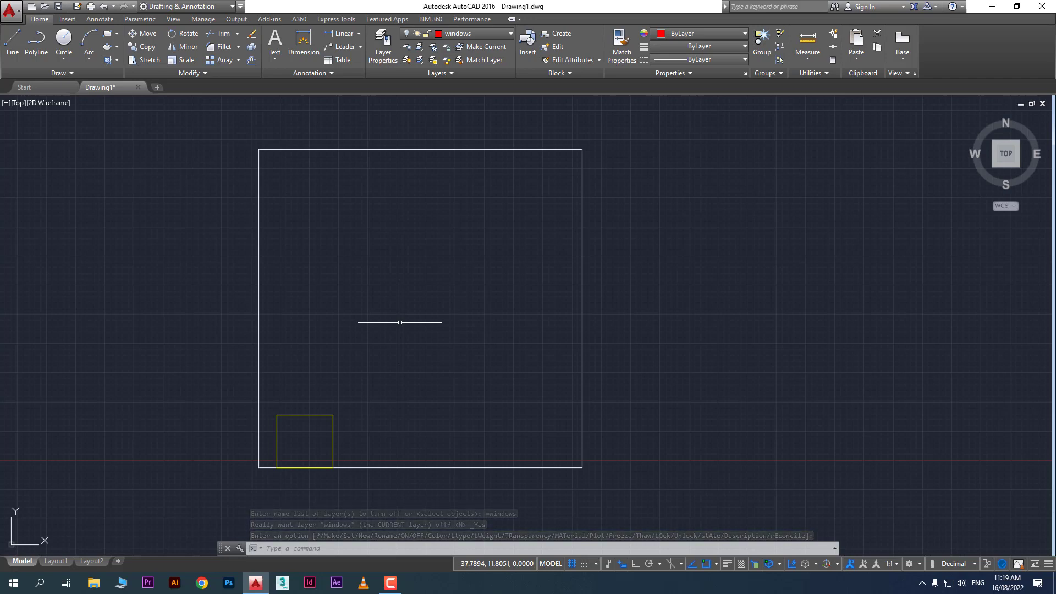
- Turn off the Doors layer from the layer list
click(458, 33)
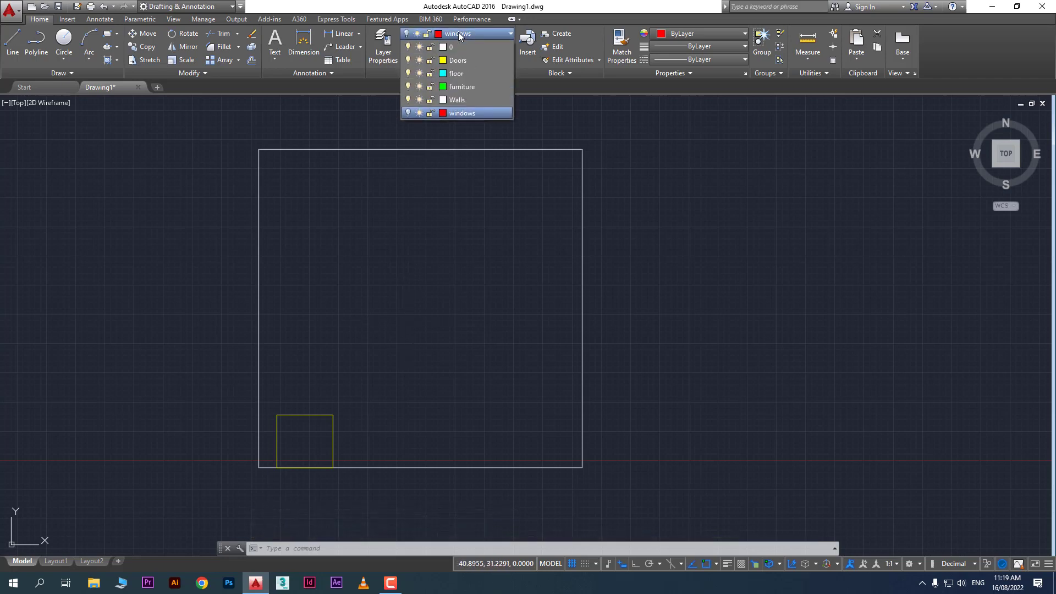
click(408, 60)
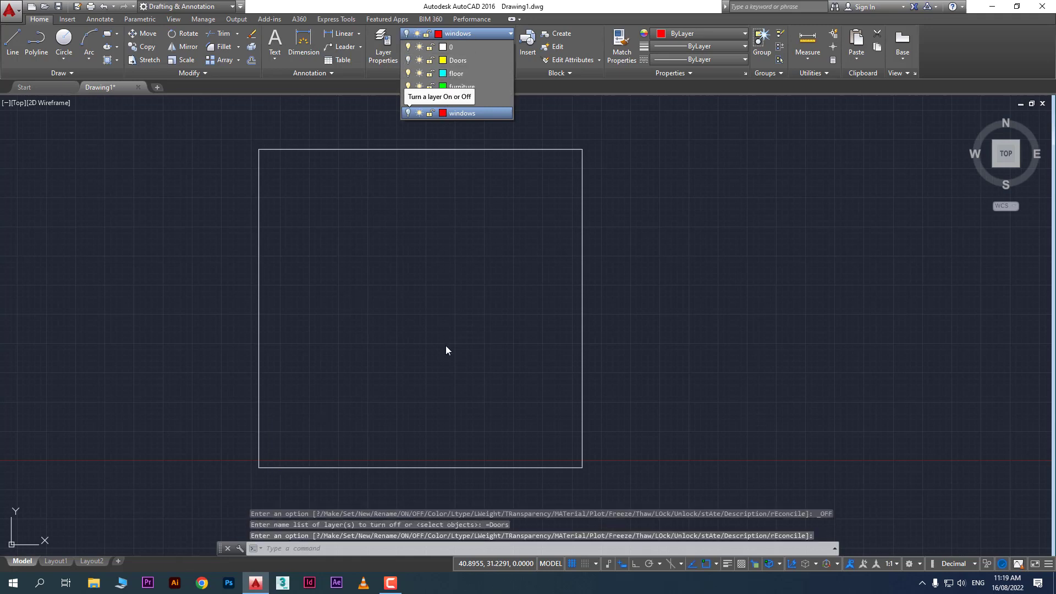
click(416, 200)
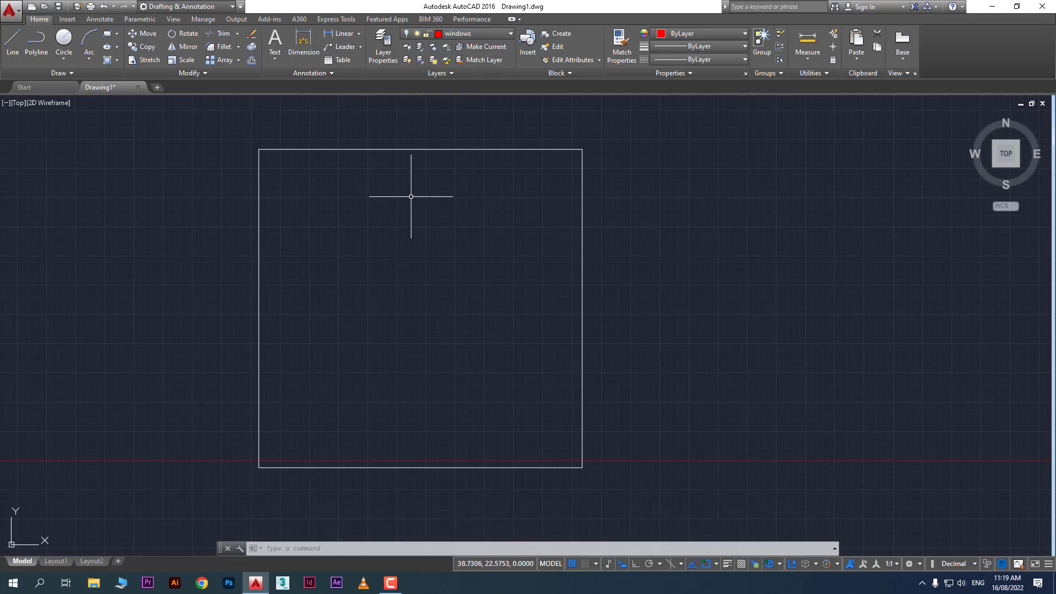
- Open the floor plan file name-rev.dwg and turn off its WALL, STAIR and DOOR layers, confirming for the current layer
click(45, 87)
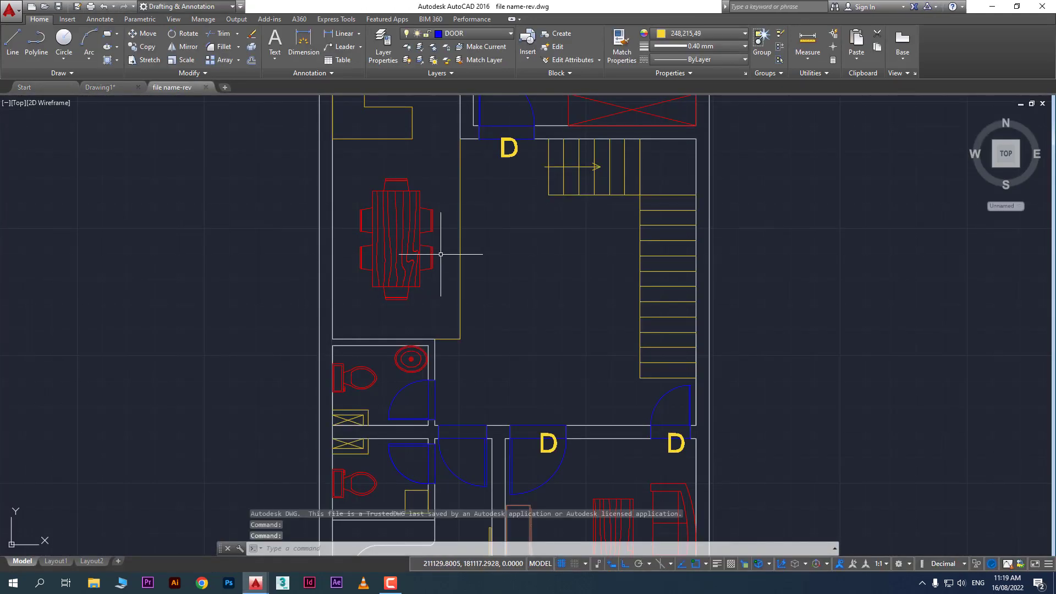
click(457, 34)
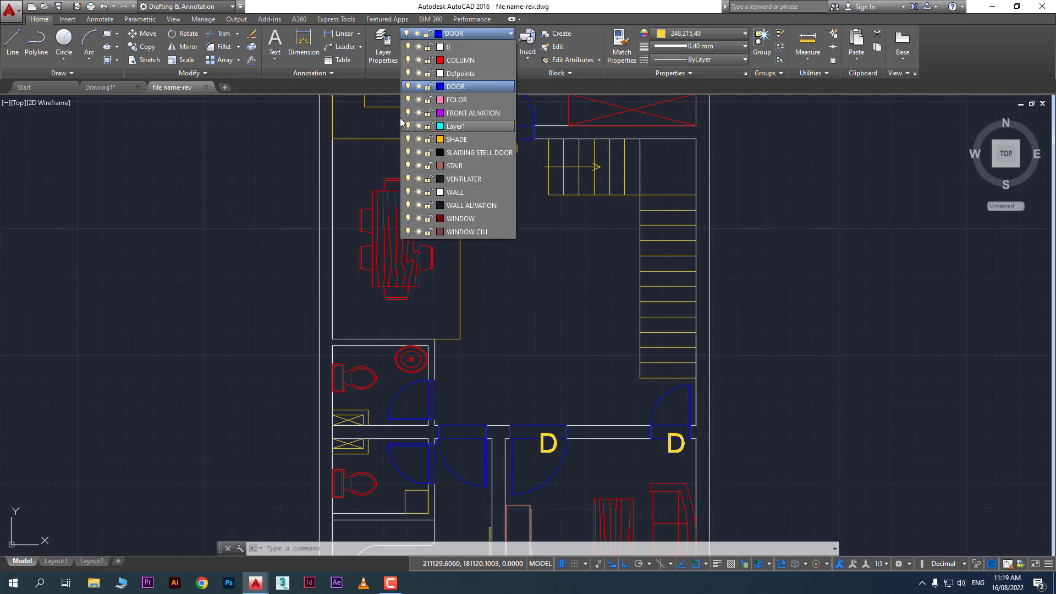
click(407, 192)
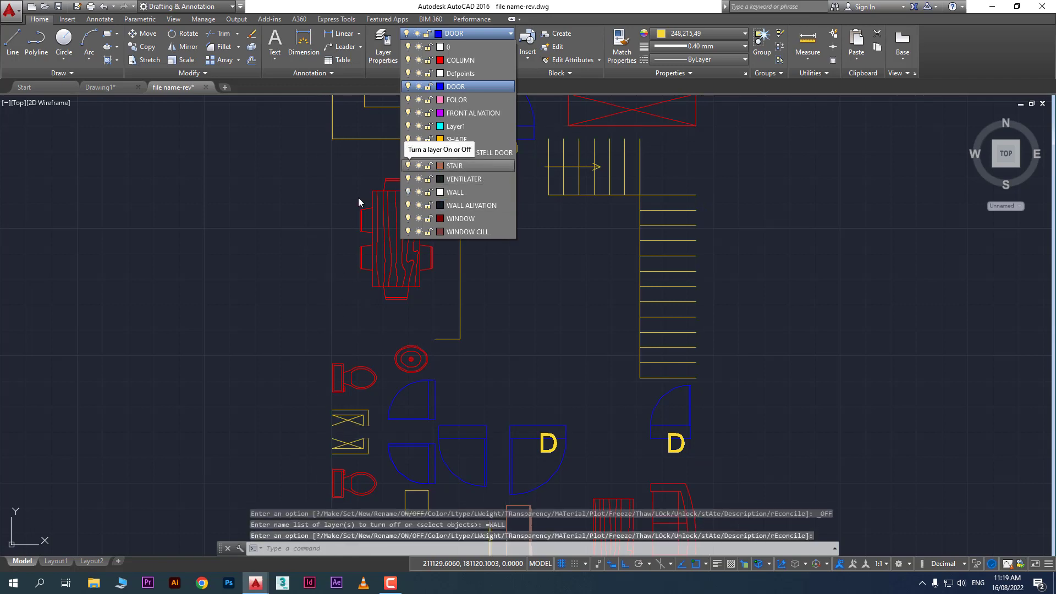
click(408, 165)
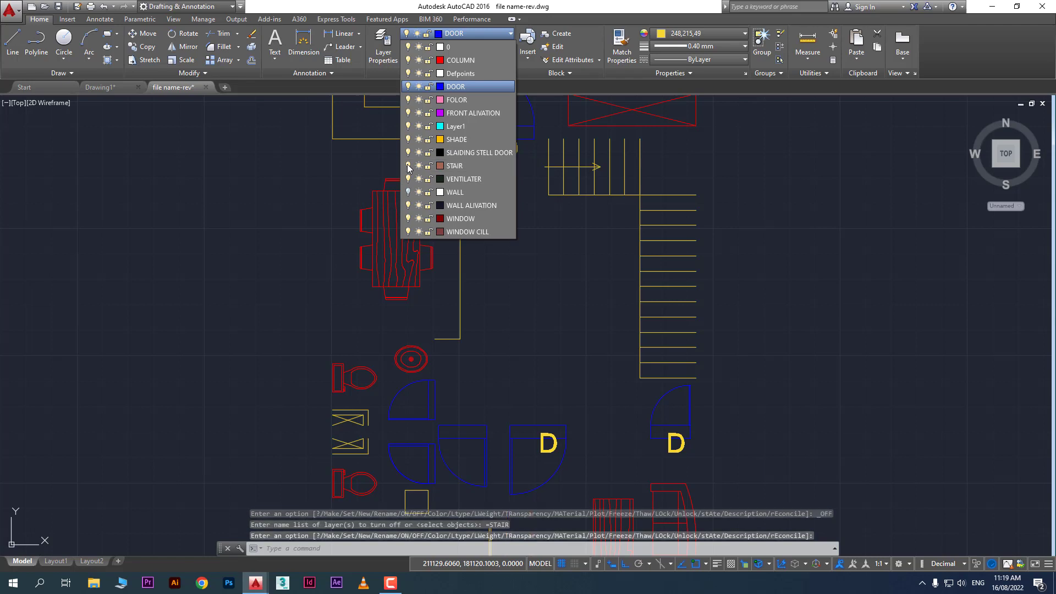
click(410, 86)
click(471, 285)
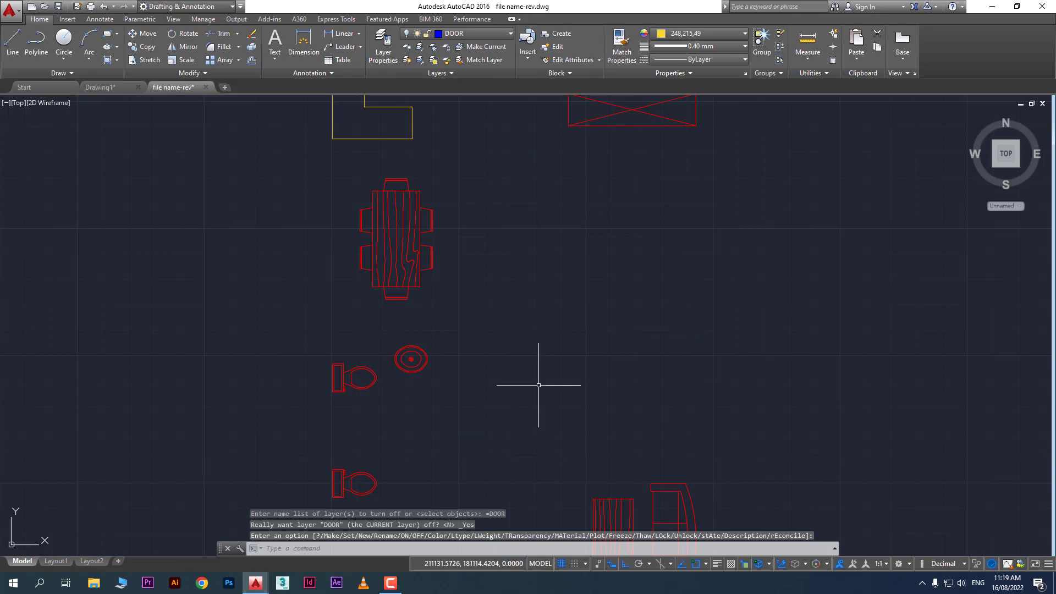
scroll(514, 297, down, 2)
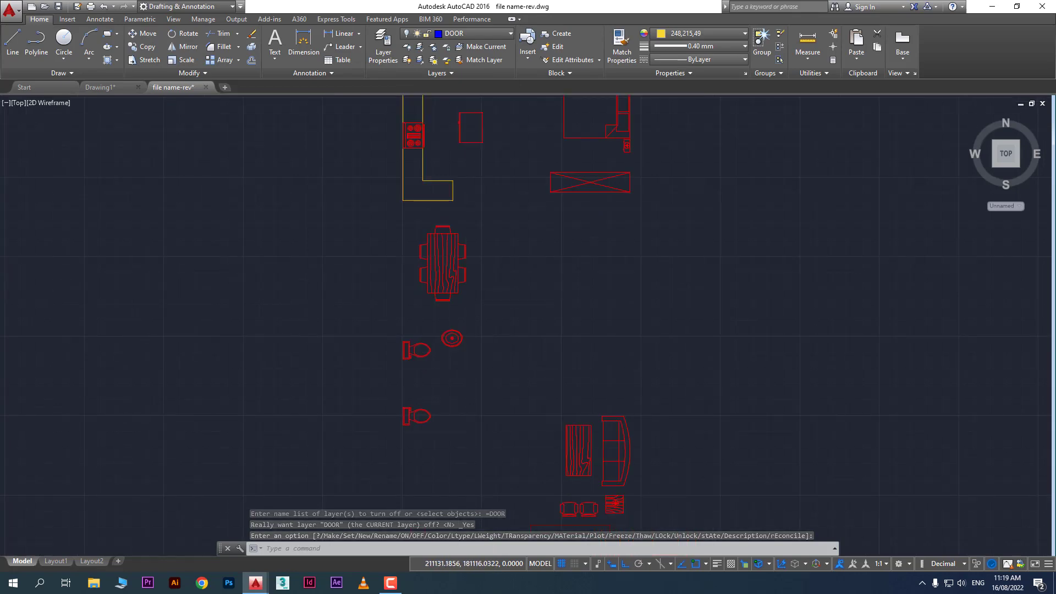
scroll(517, 300, up, 2)
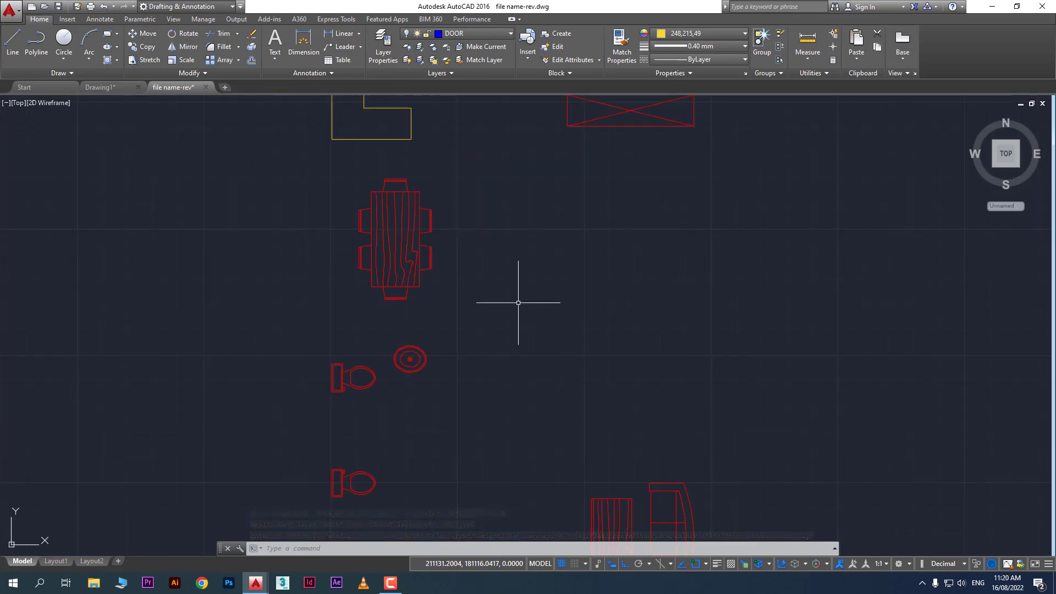
- Return to the Drawing1 file and turn the Doors and windows layers back on
click(93, 87)
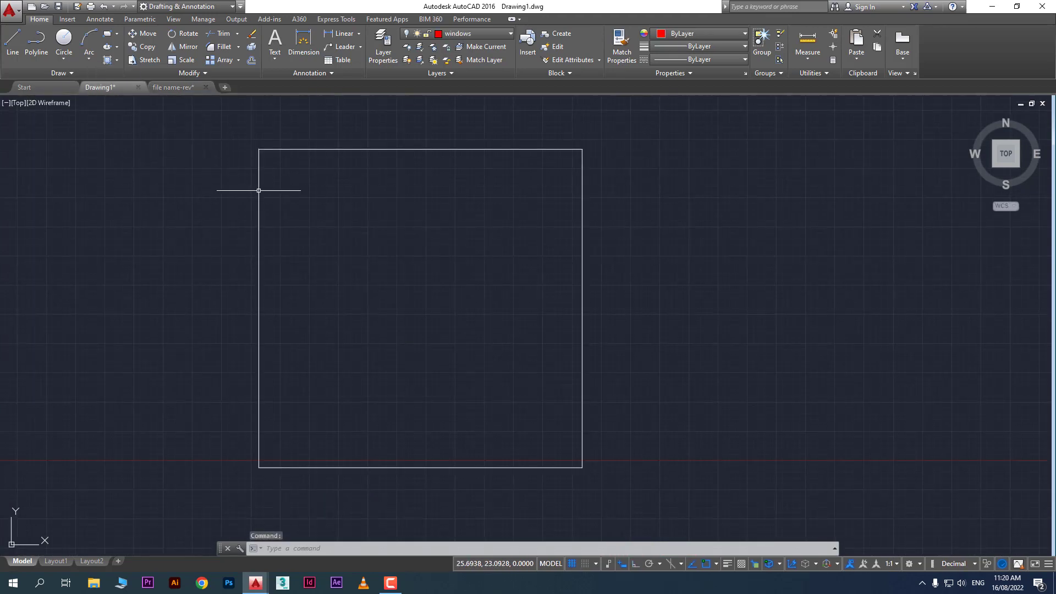
click(473, 34)
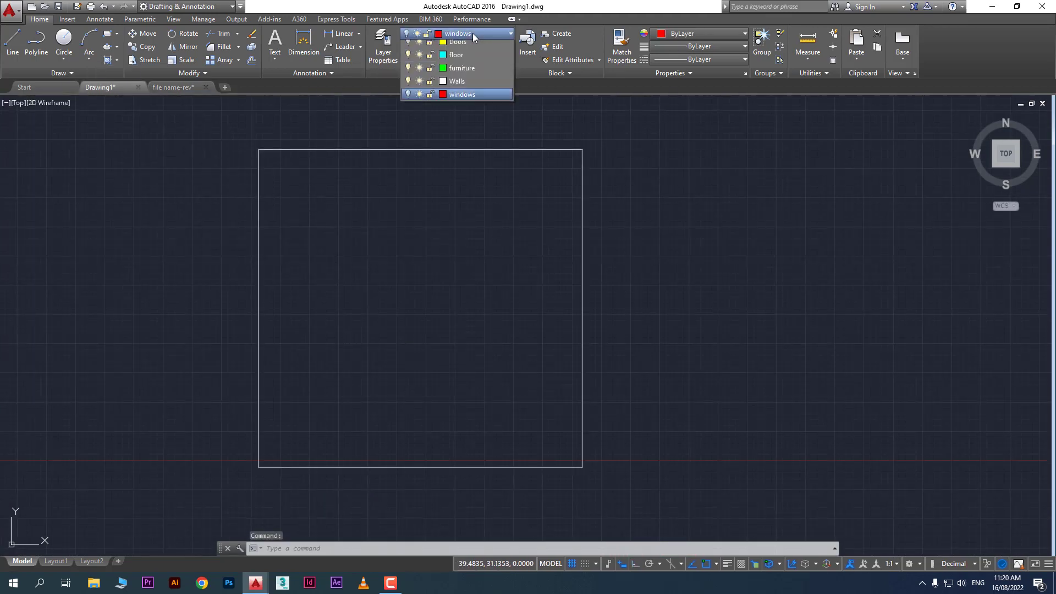
click(407, 60)
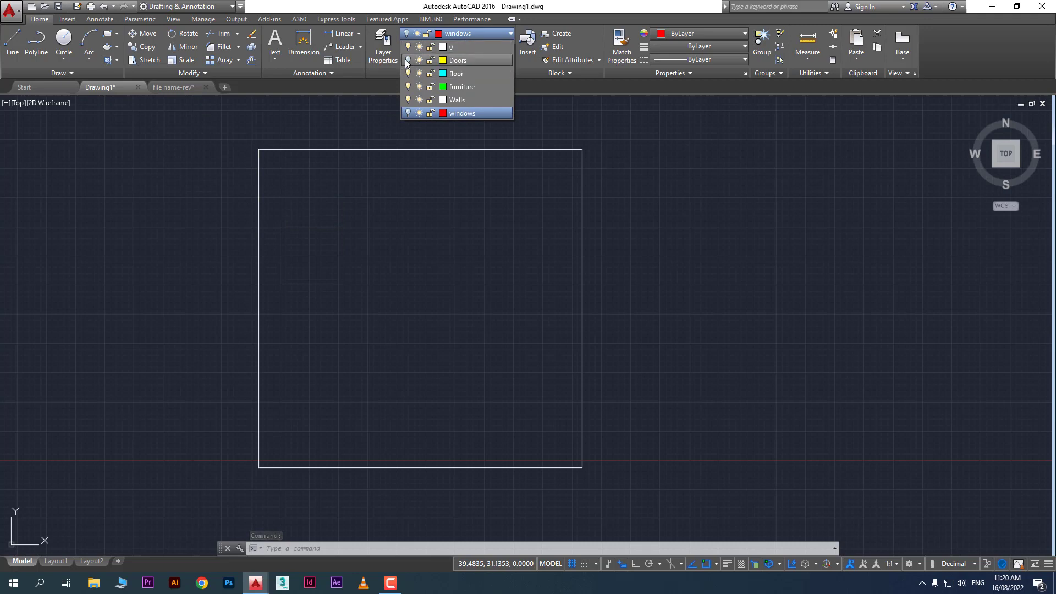
click(407, 113)
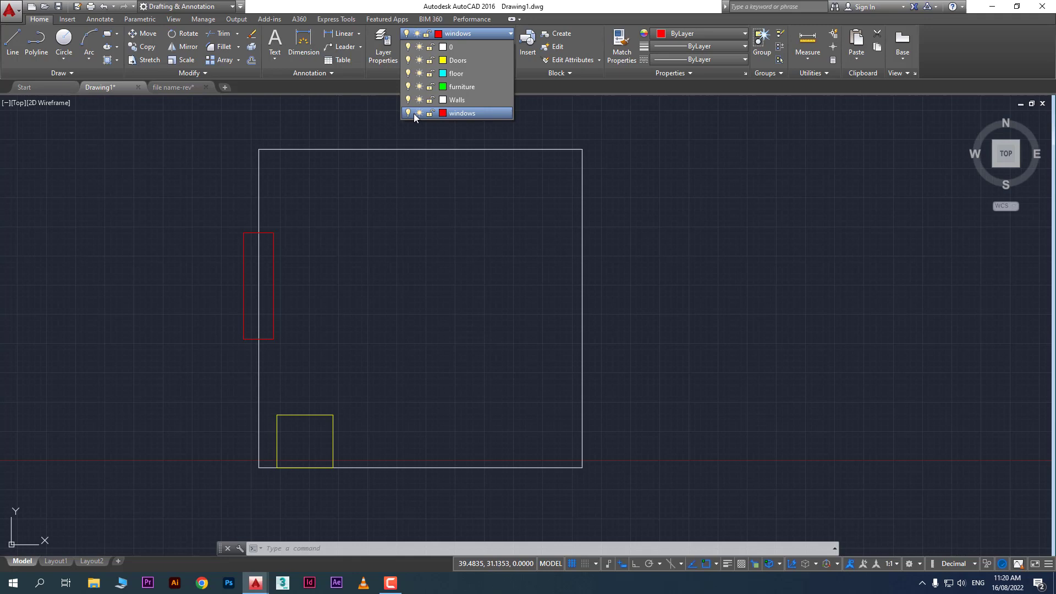
click(444, 308)
click(442, 364)
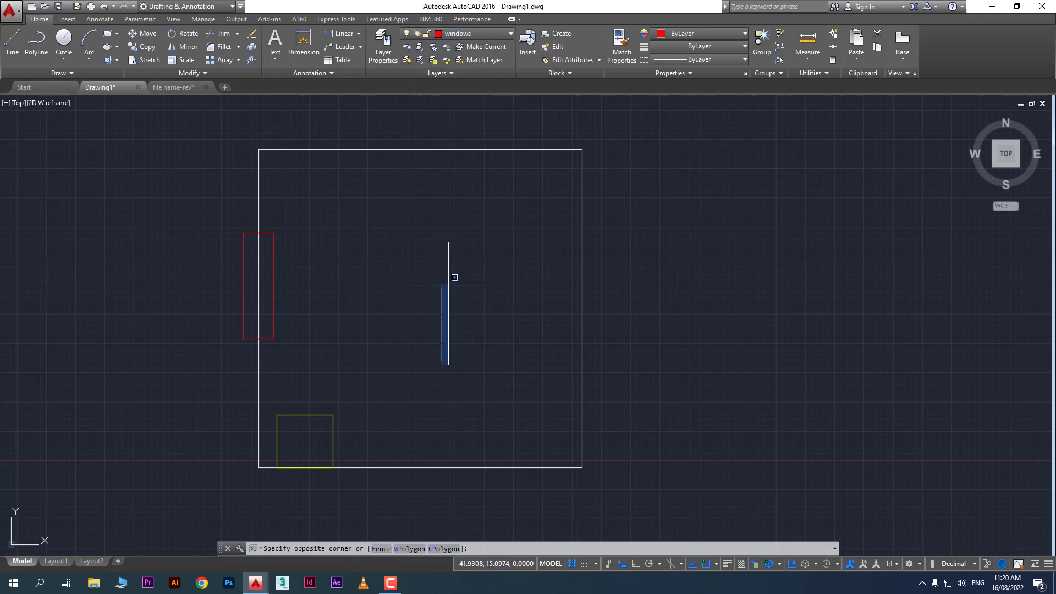
click(448, 284)
- Draw a long, shallow rectangle on the windows layer above the wall outline, extending well beyond both of its sides
middle_drag(416, 213, 427, 308)
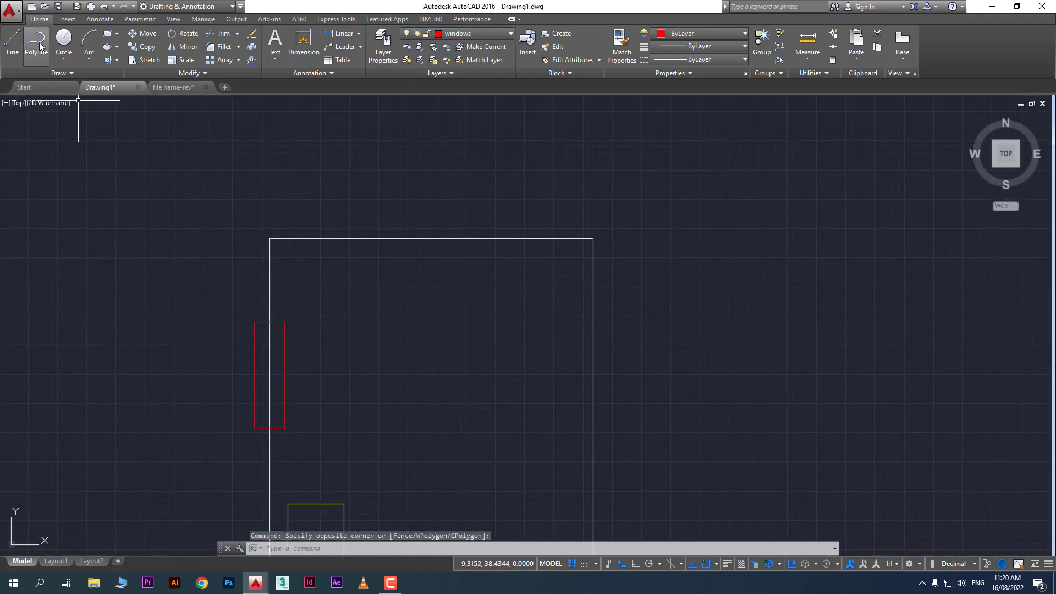
click(108, 33)
click(28, 124)
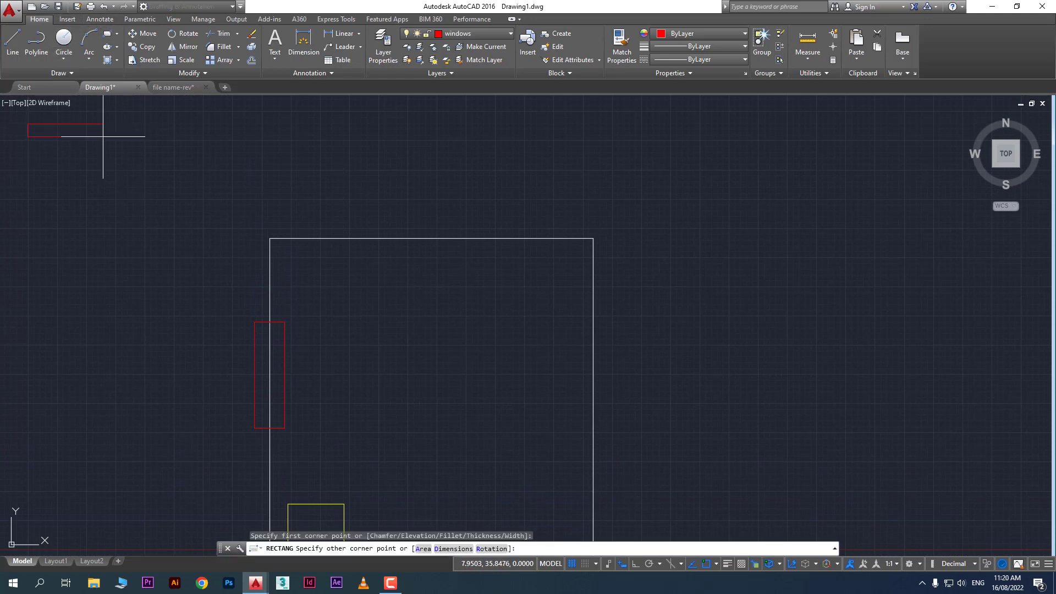
click(944, 166)
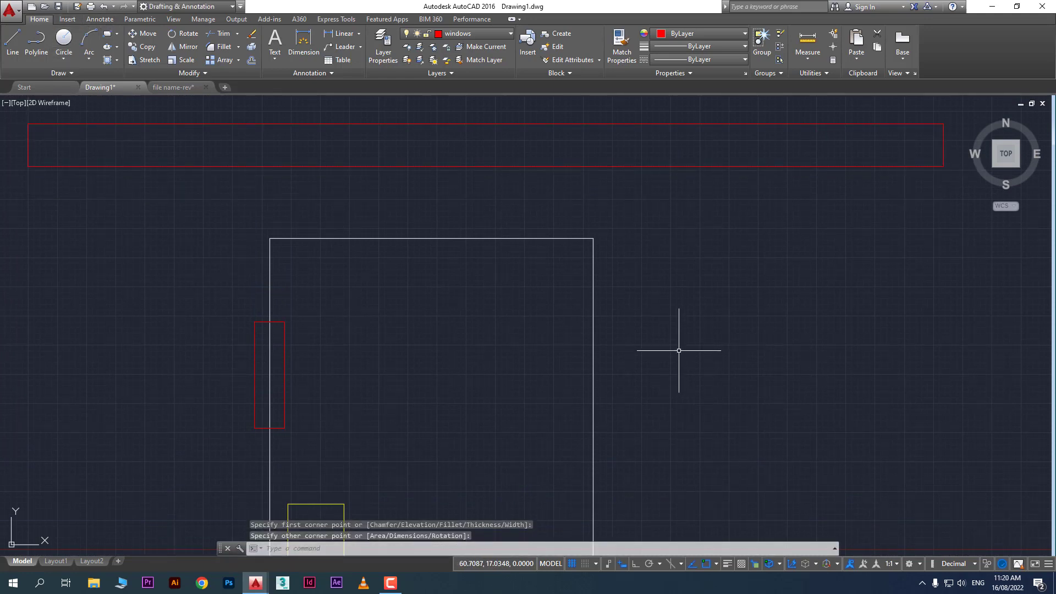
middle_drag(679, 351, 674, 308)
scroll(674, 309, down, 2)
scroll(653, 252, up, 2)
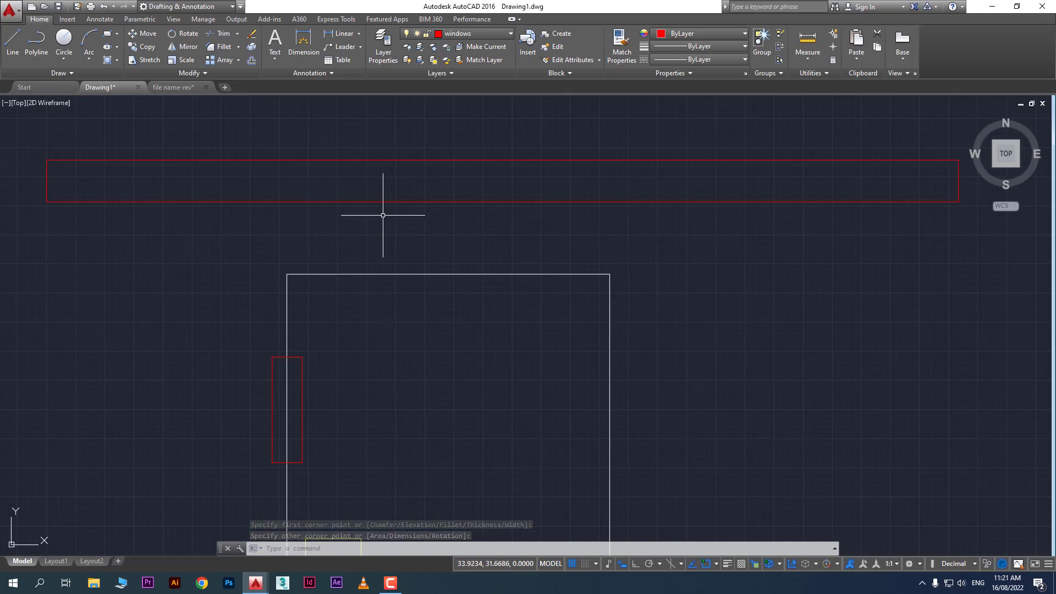
- Make the Walls layer current and freeze the windows layer
click(467, 32)
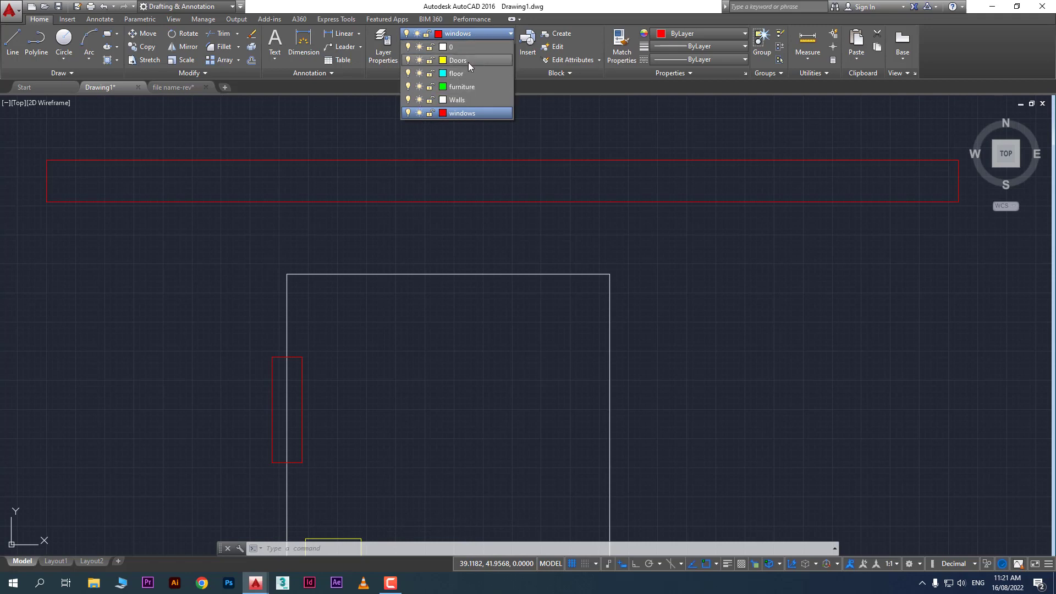
click(461, 99)
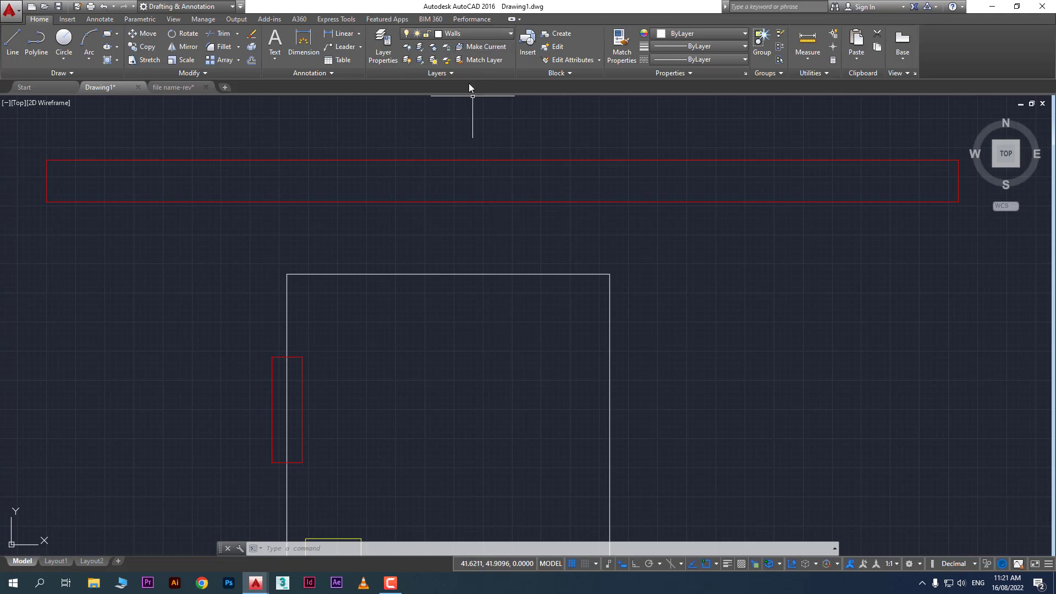
click(486, 34)
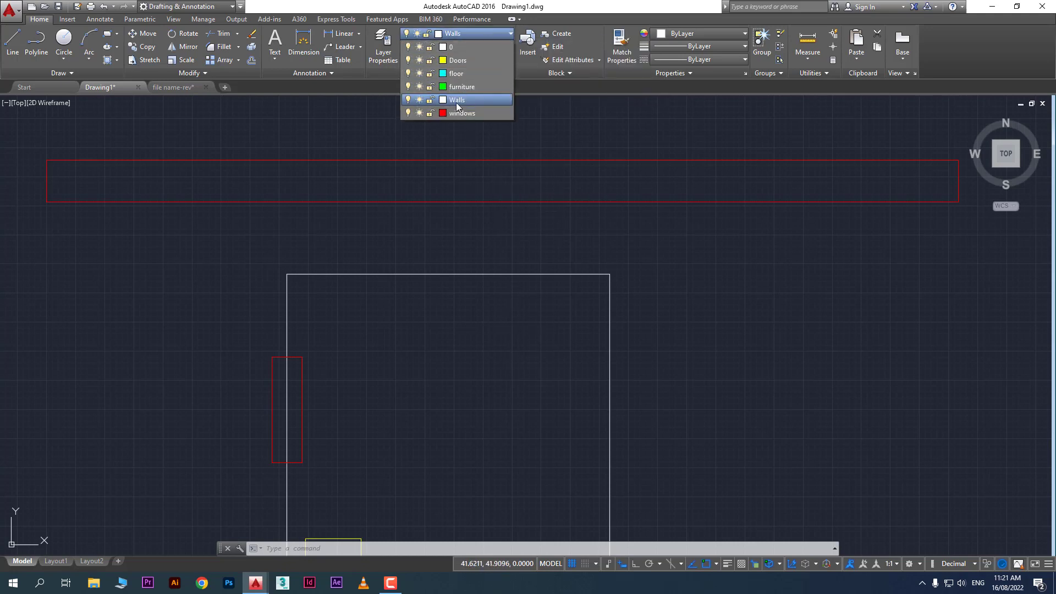
click(419, 113)
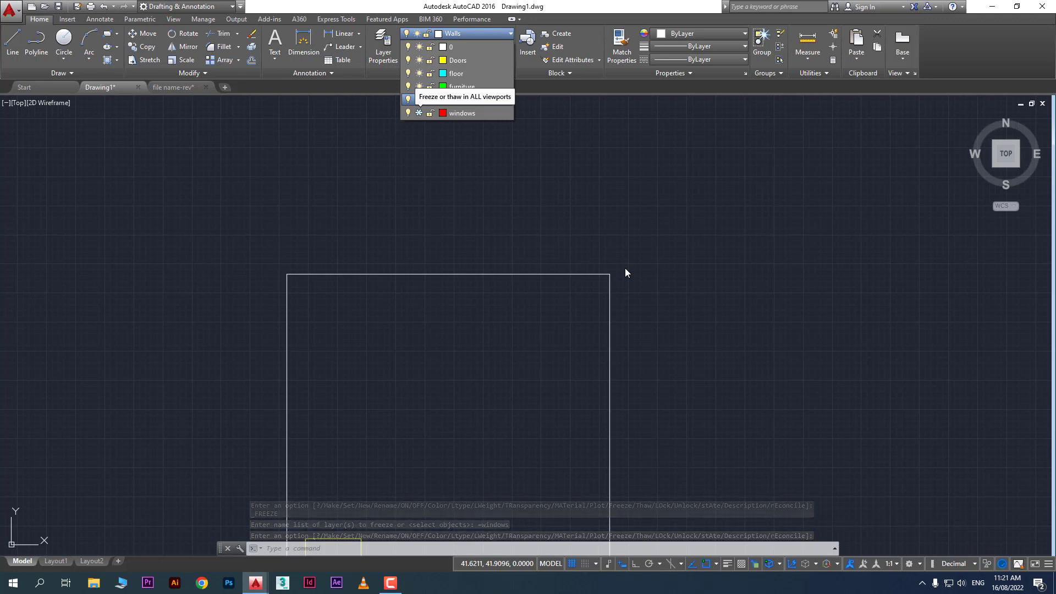
click(675, 283)
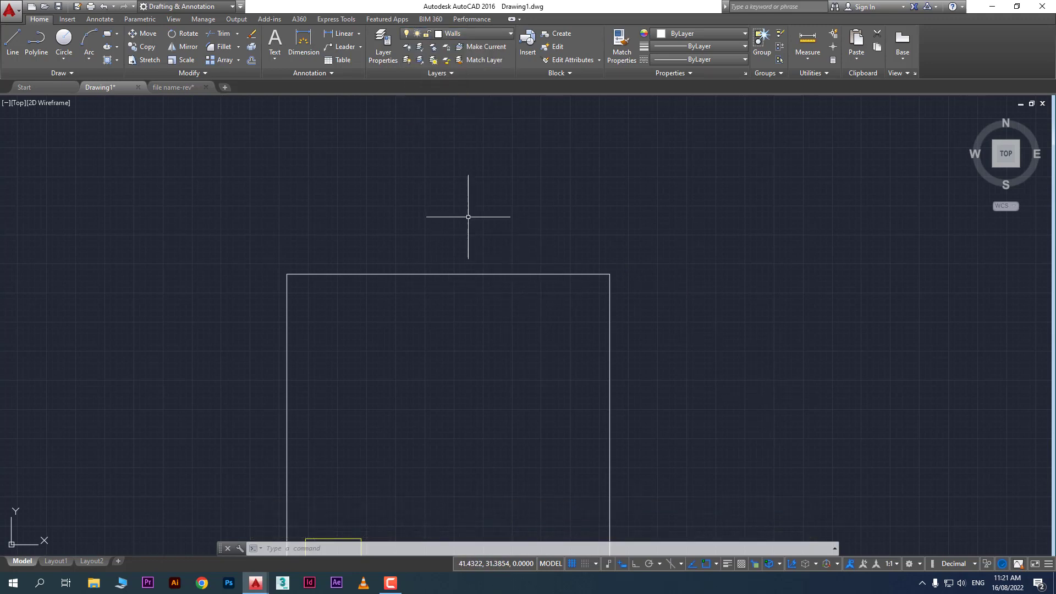
- Display the navigation bar and zoom to the drawing's extents while the windows layer is frozen
click(173, 19)
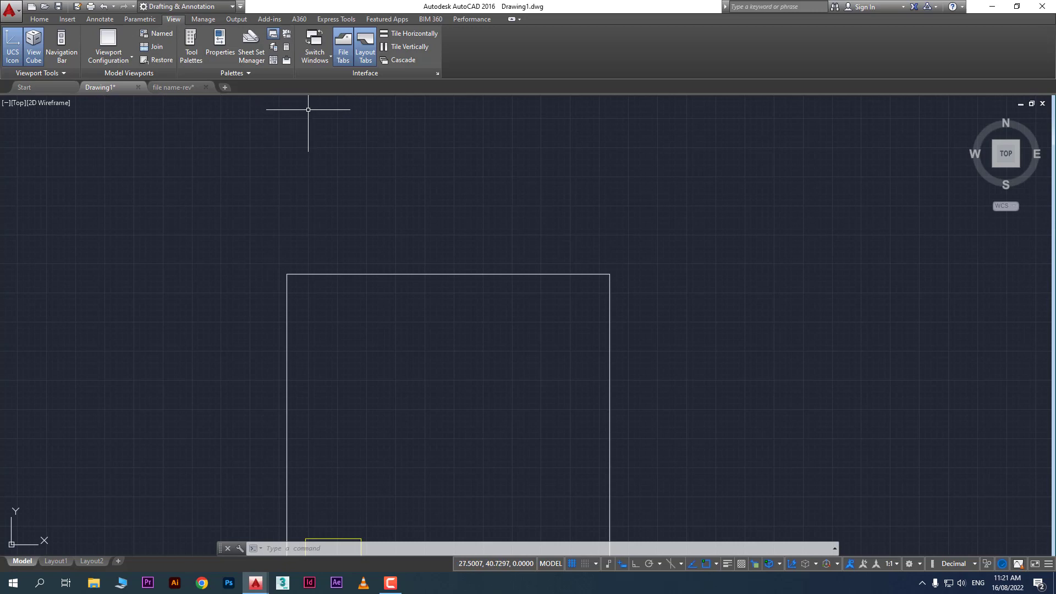
click(62, 47)
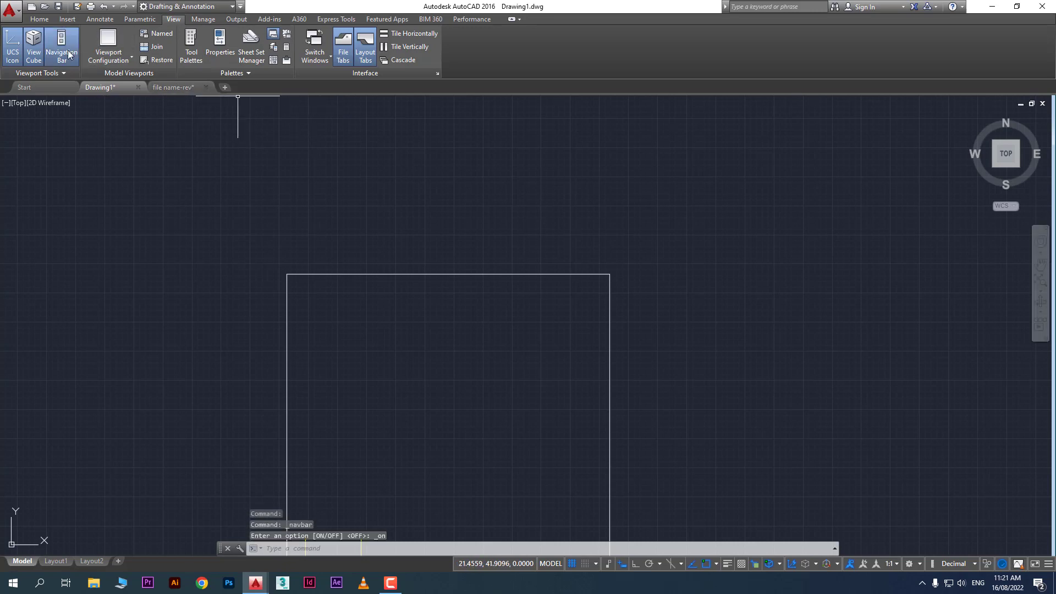
click(1040, 281)
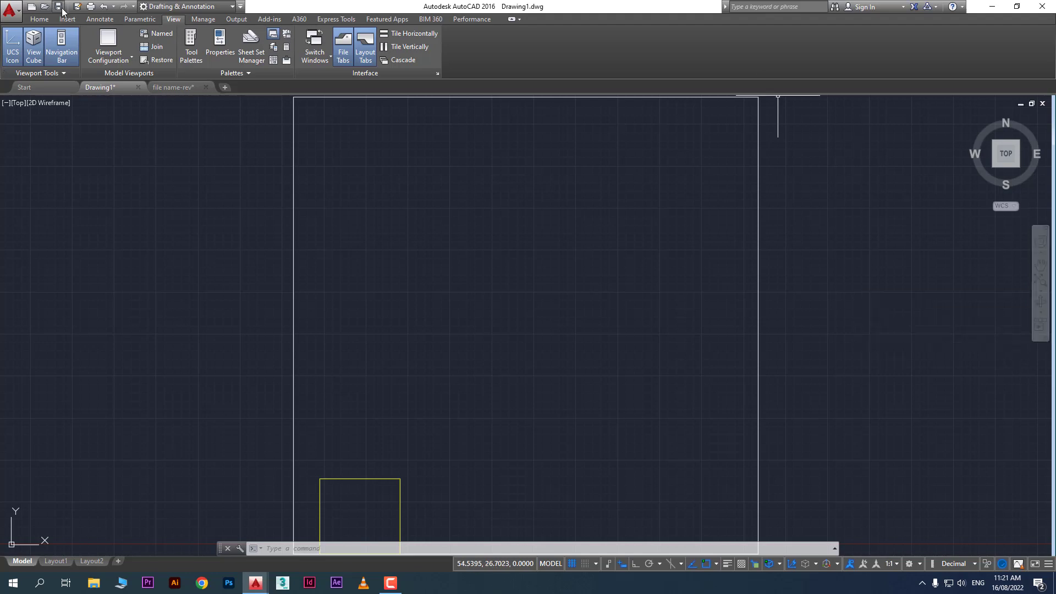
- Thaw the windows layer and turn it off instead
click(38, 19)
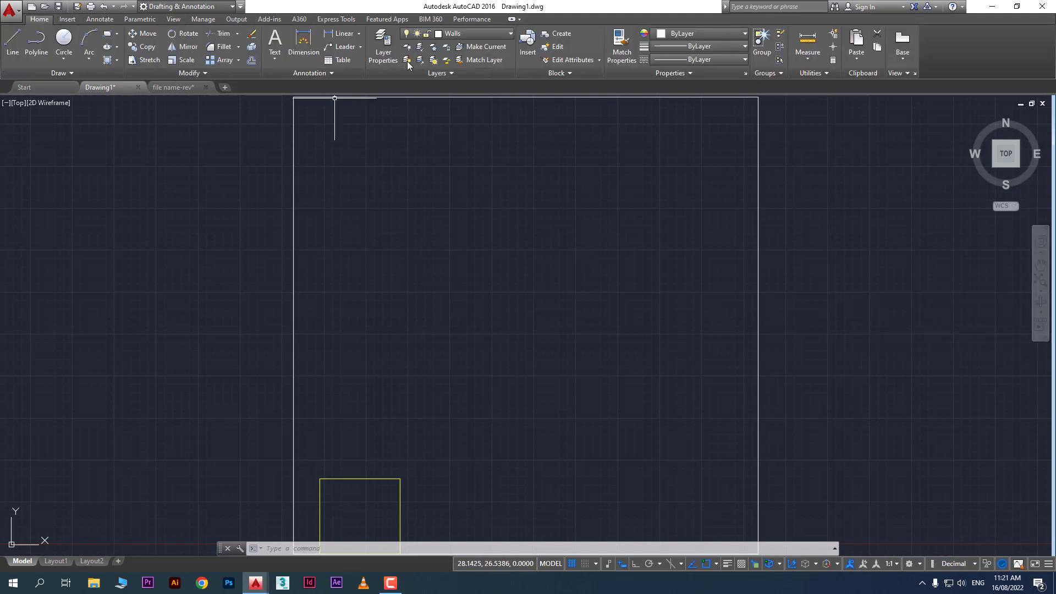
click(453, 34)
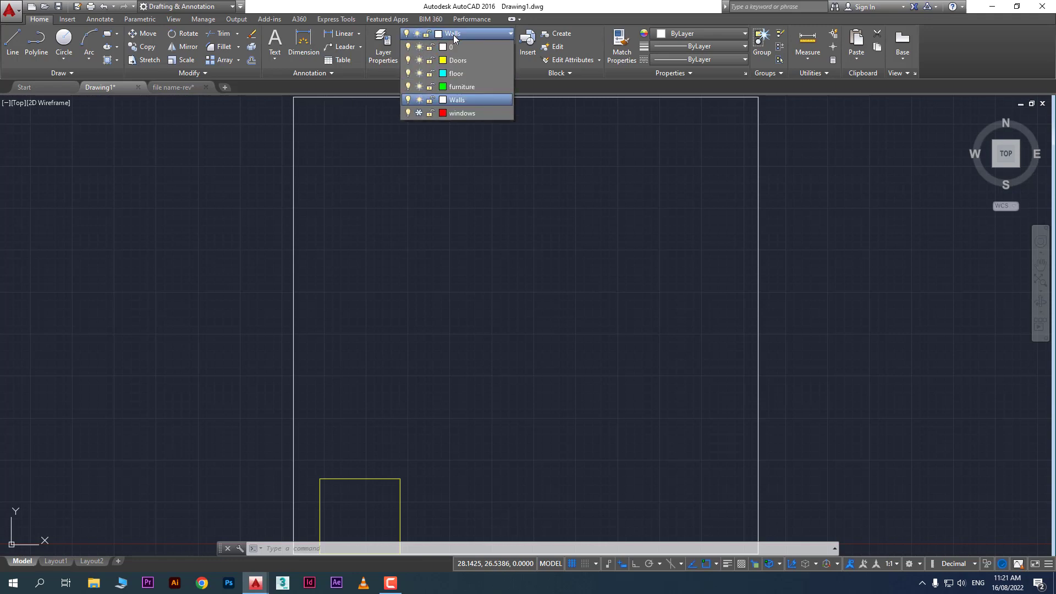
click(419, 112)
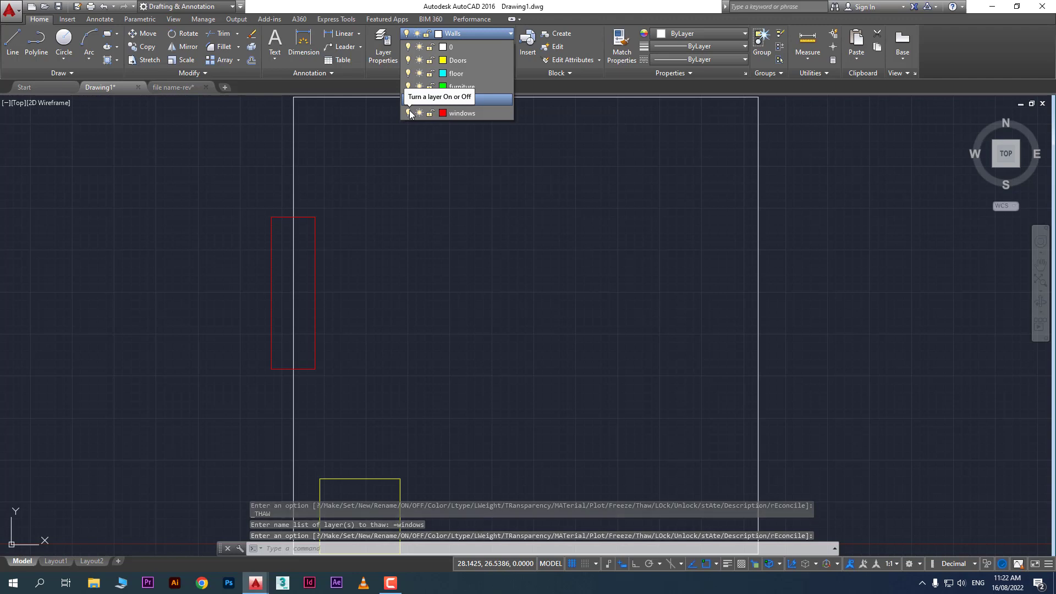
click(408, 112)
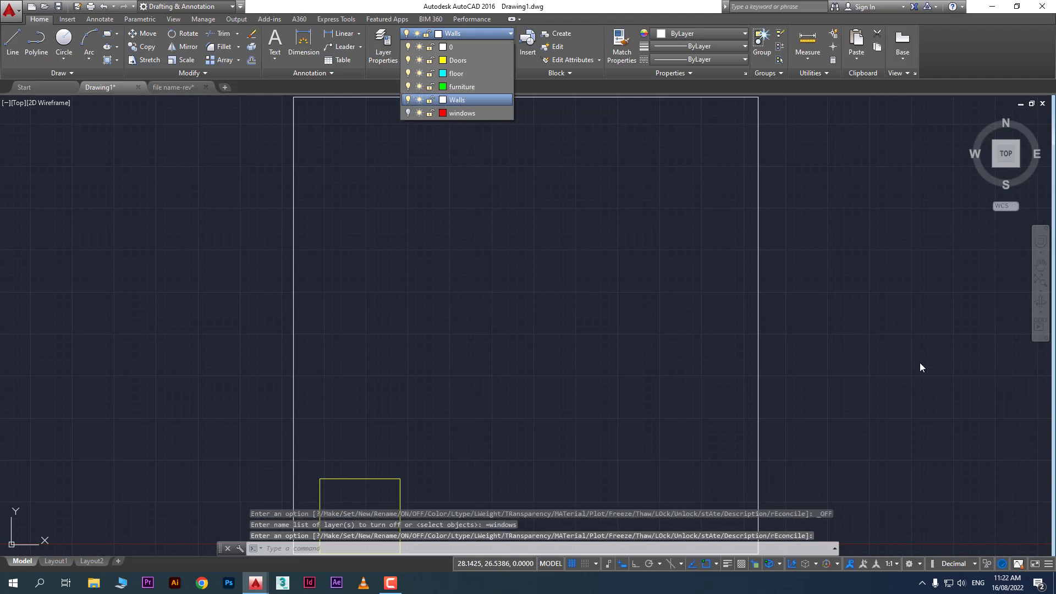
- Zoom to the drawing's extents with the windows layer turned off, to compare with the frozen state
click(1042, 286)
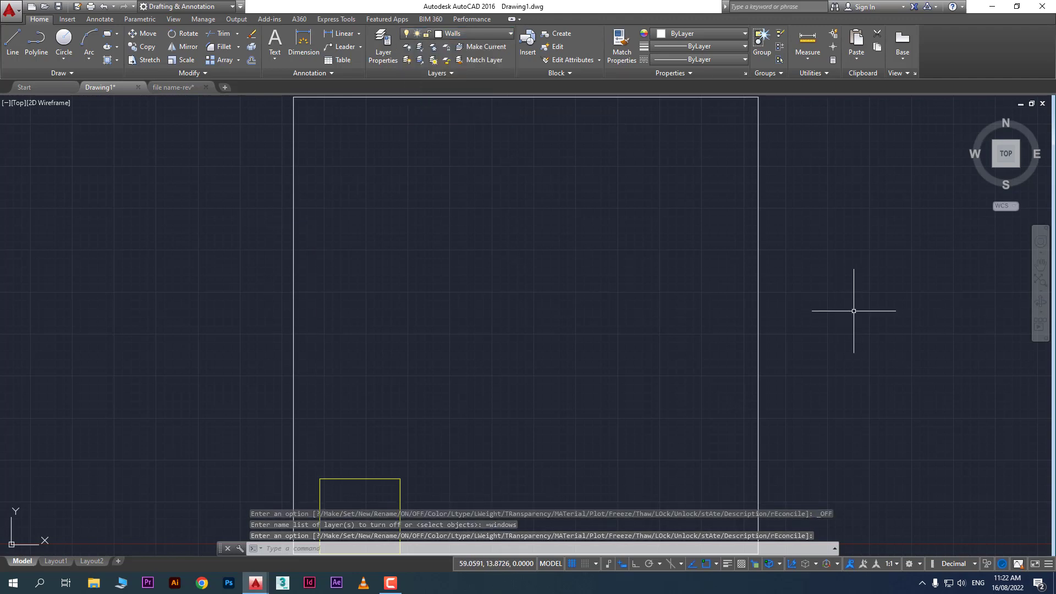
click(812, 346)
click(899, 423)
scroll(899, 424, down, 2)
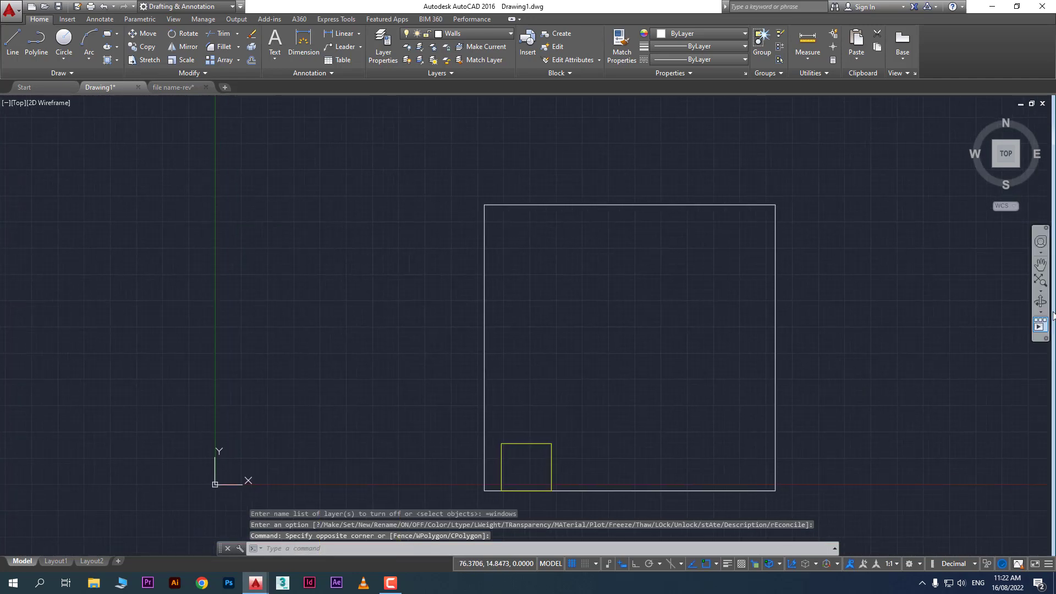
click(1040, 280)
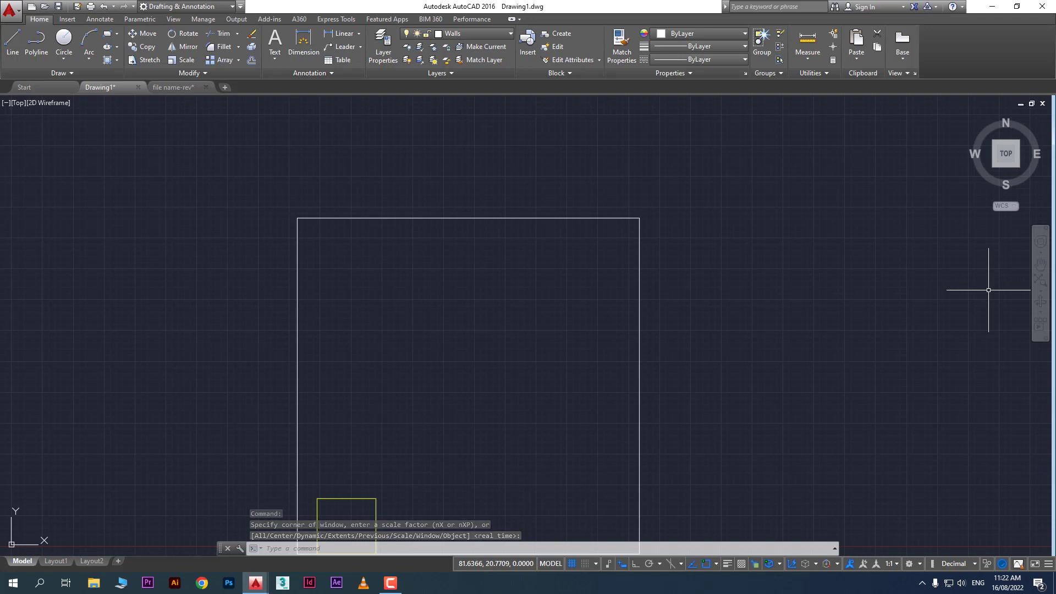
- Freeze the windows layer again and turn it back on
click(481, 32)
click(416, 114)
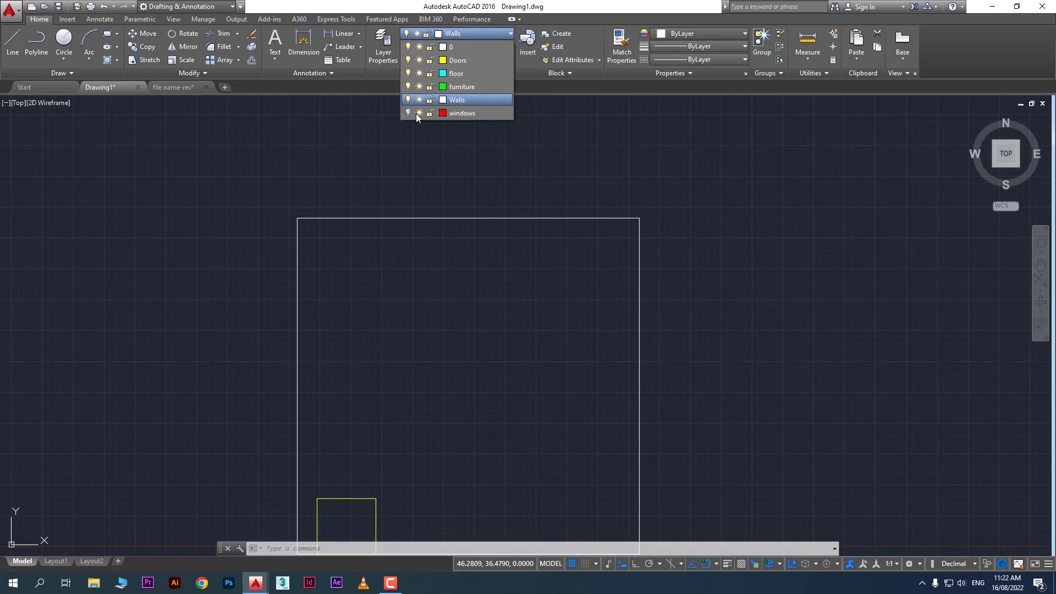
click(408, 113)
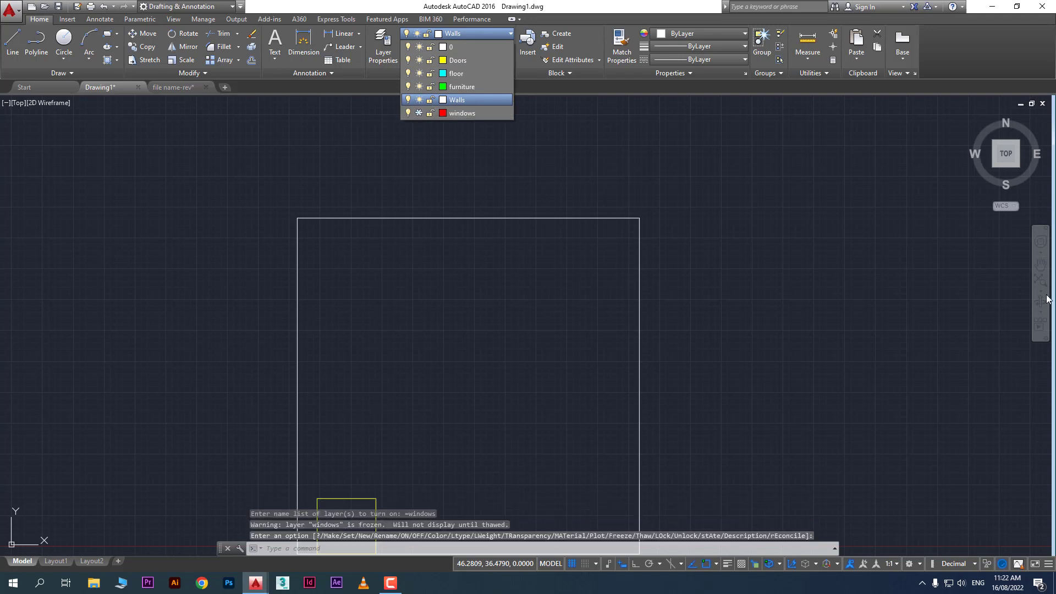
click(879, 348)
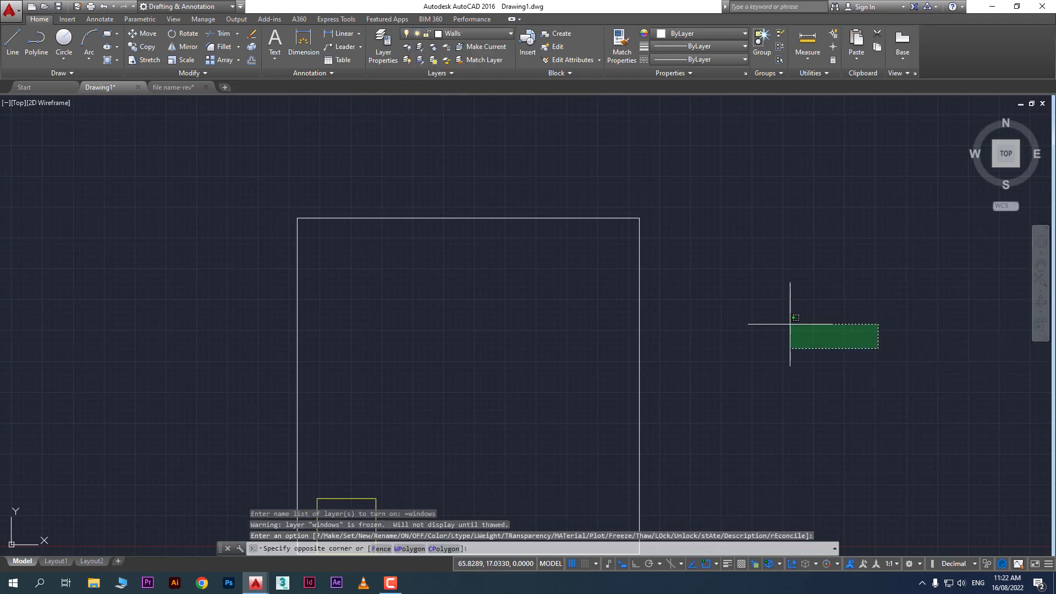
click(790, 324)
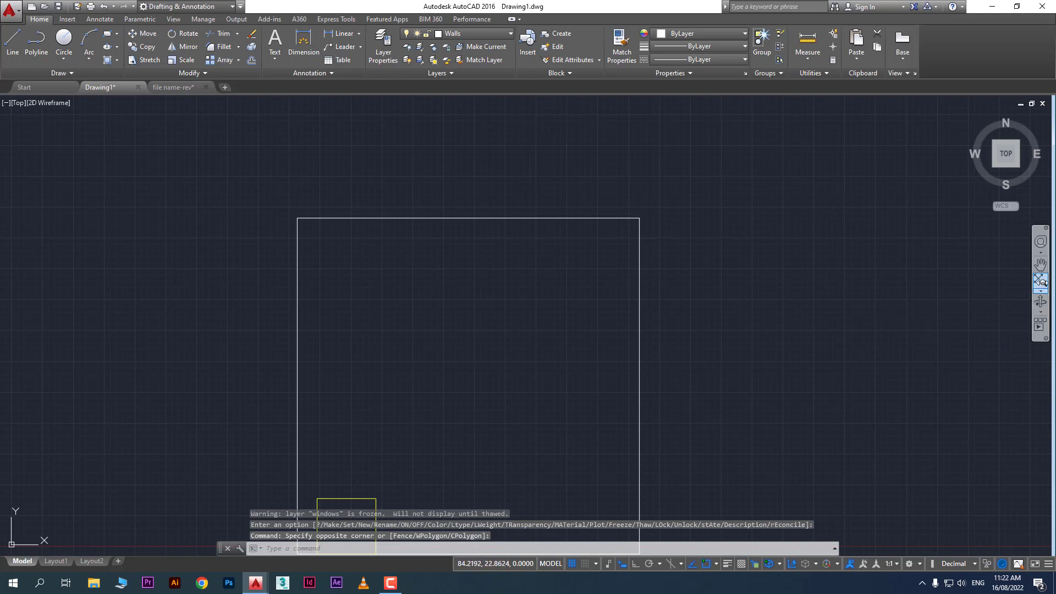
- Thaw the windows layer and lock it
click(1040, 281)
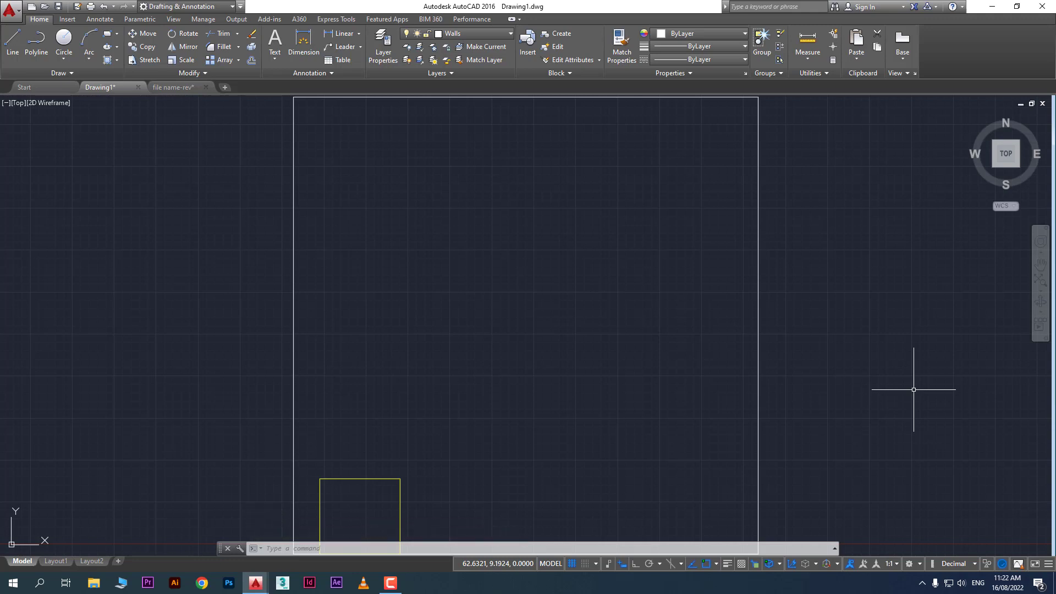
click(473, 35)
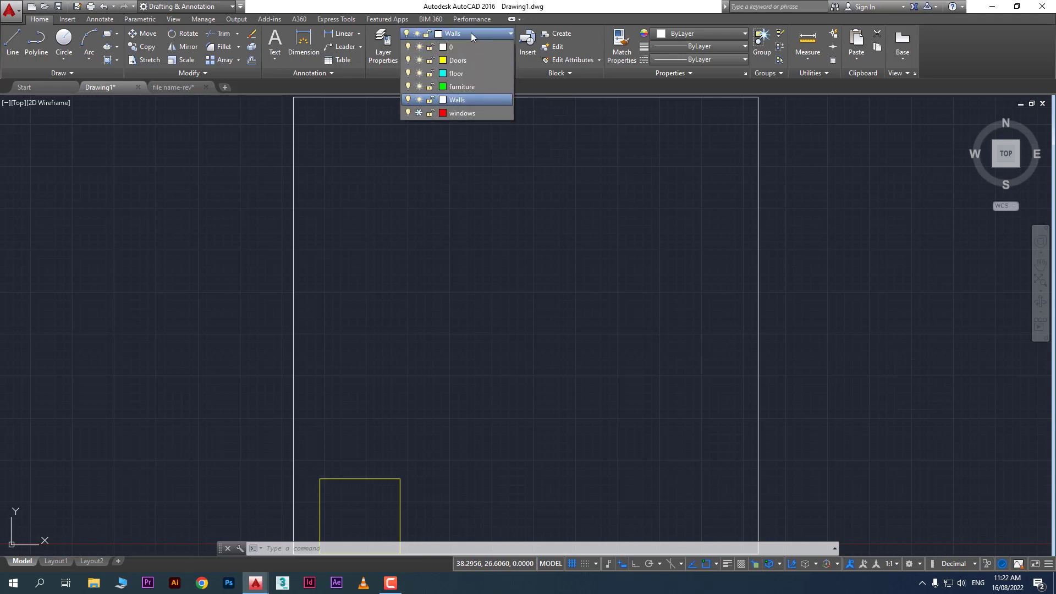
click(419, 113)
click(430, 114)
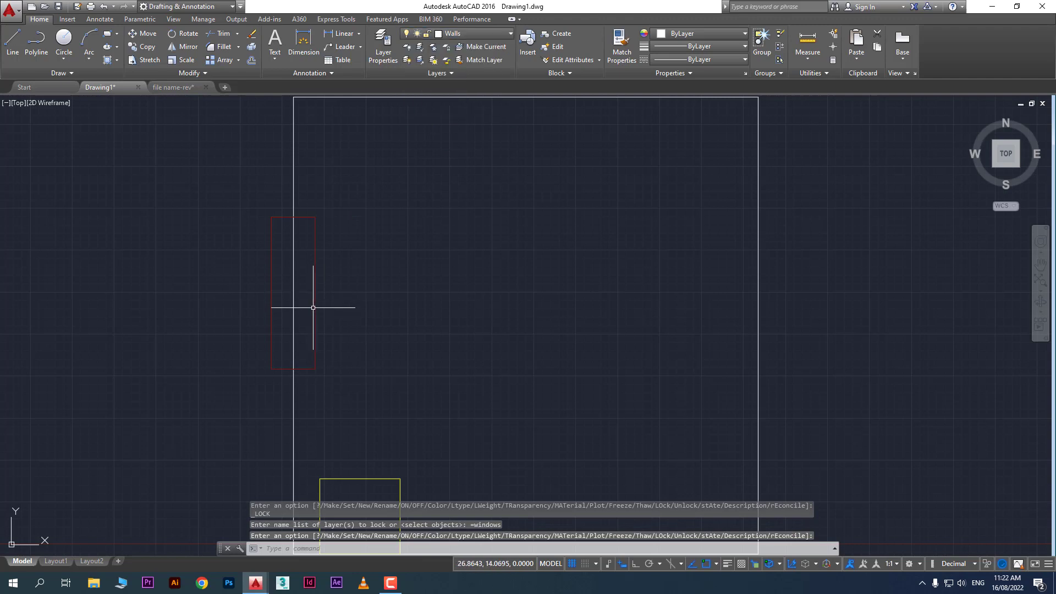
- Try to erase the small red window rectangle on the wall while the windows layer is locked
mouse_move(315, 307)
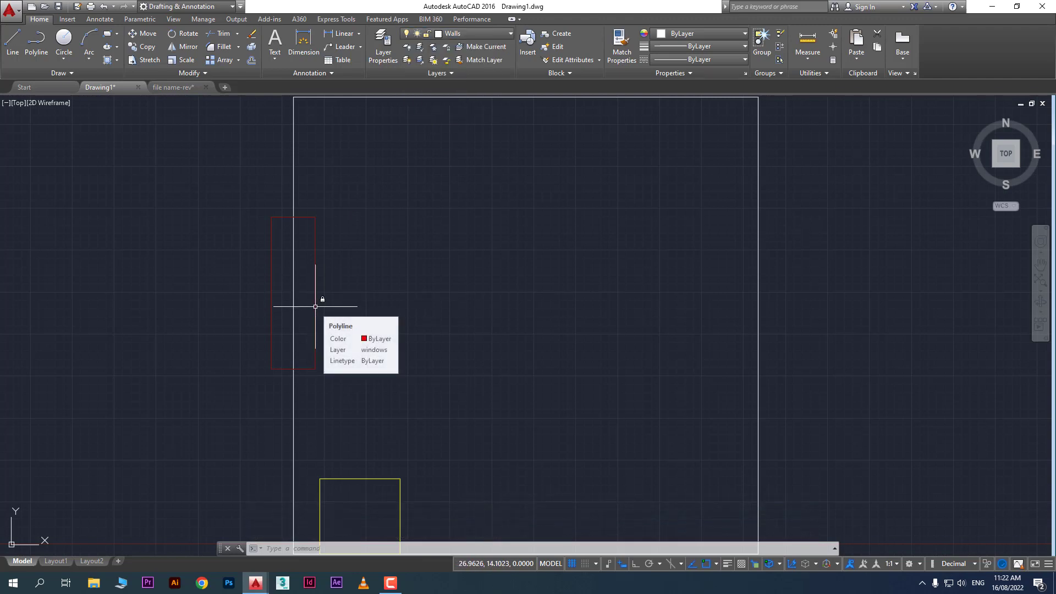
click(387, 307)
click(295, 248)
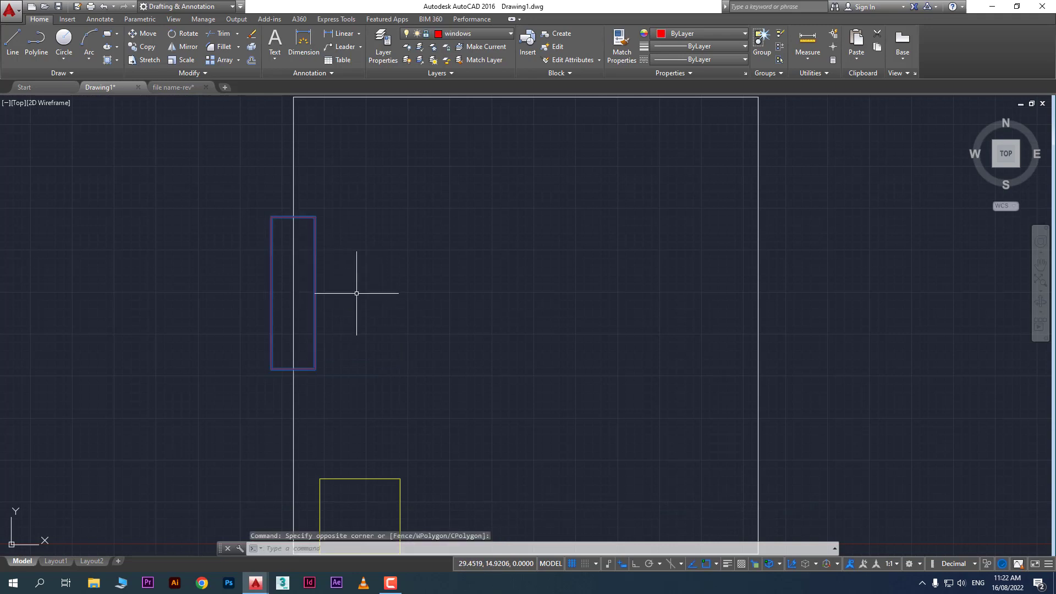
key(Delete)
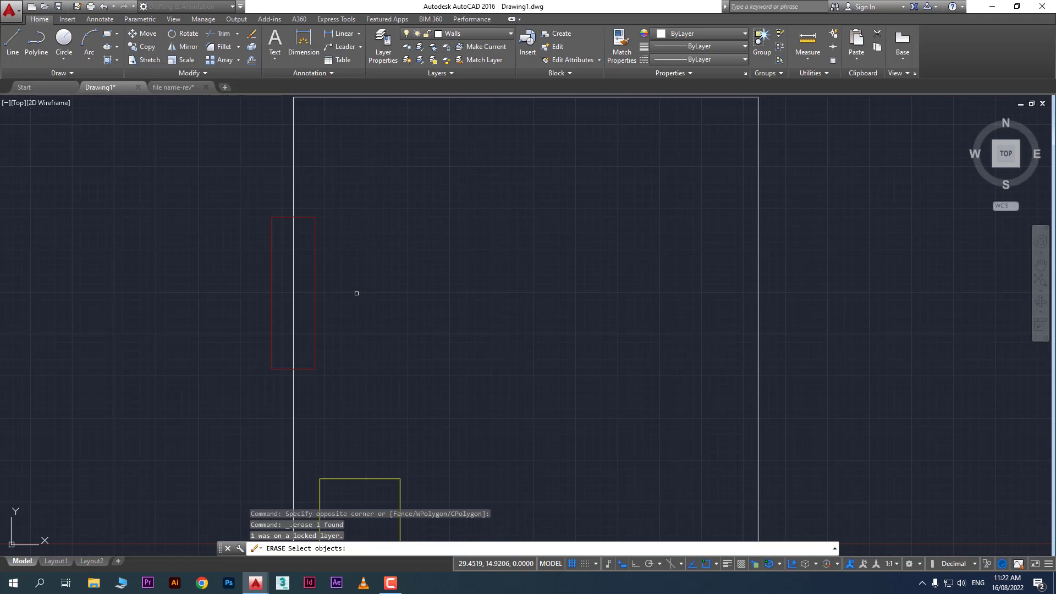
click(457, 33)
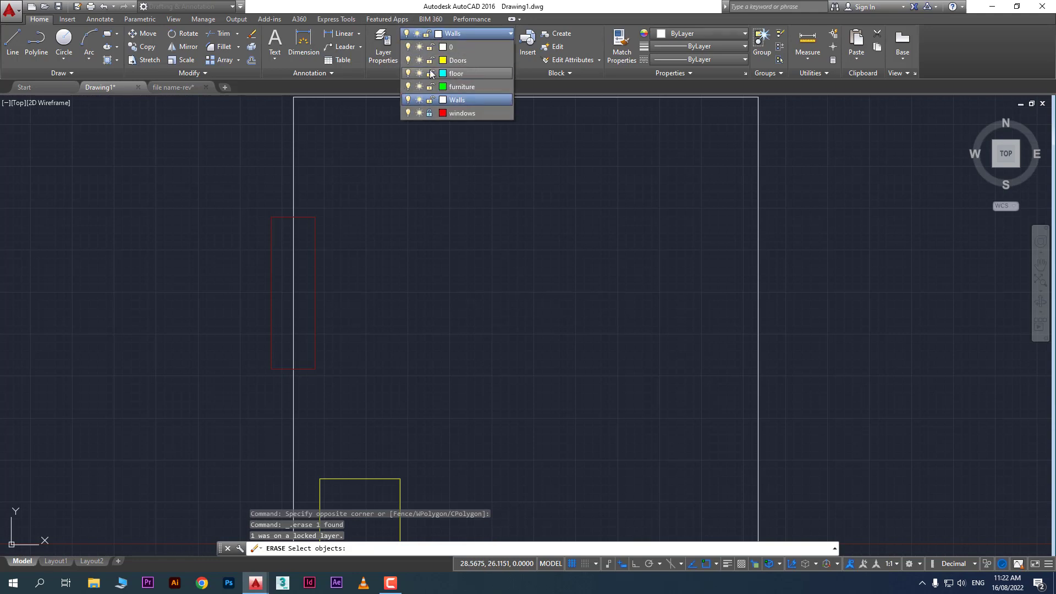
click(443, 114)
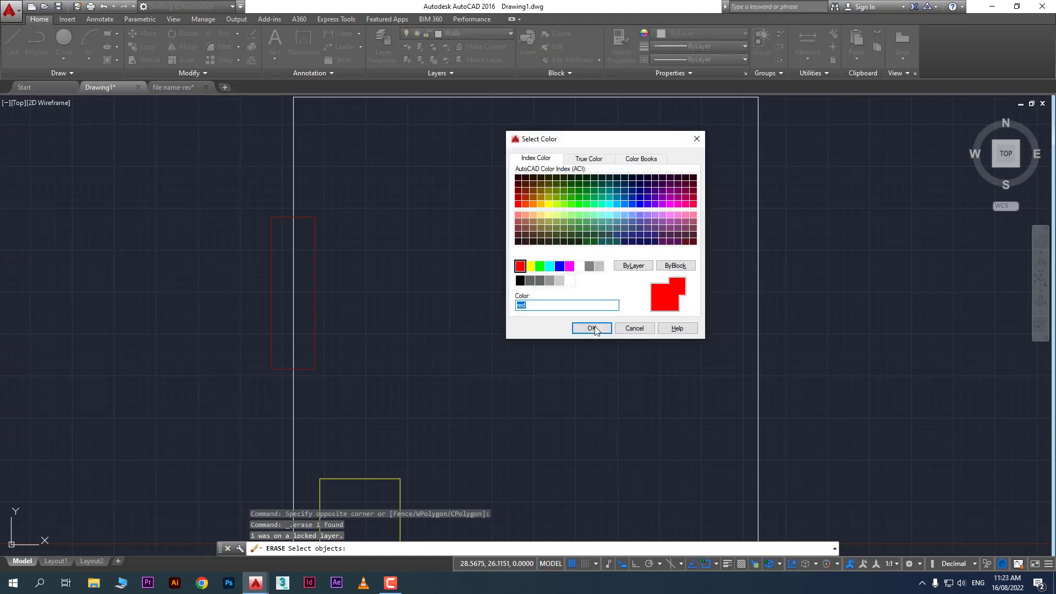
click(632, 328)
- Leave the running erase and try to erase the long red rectangle above the walls while its layer is locked
scroll(420, 276, down, 4)
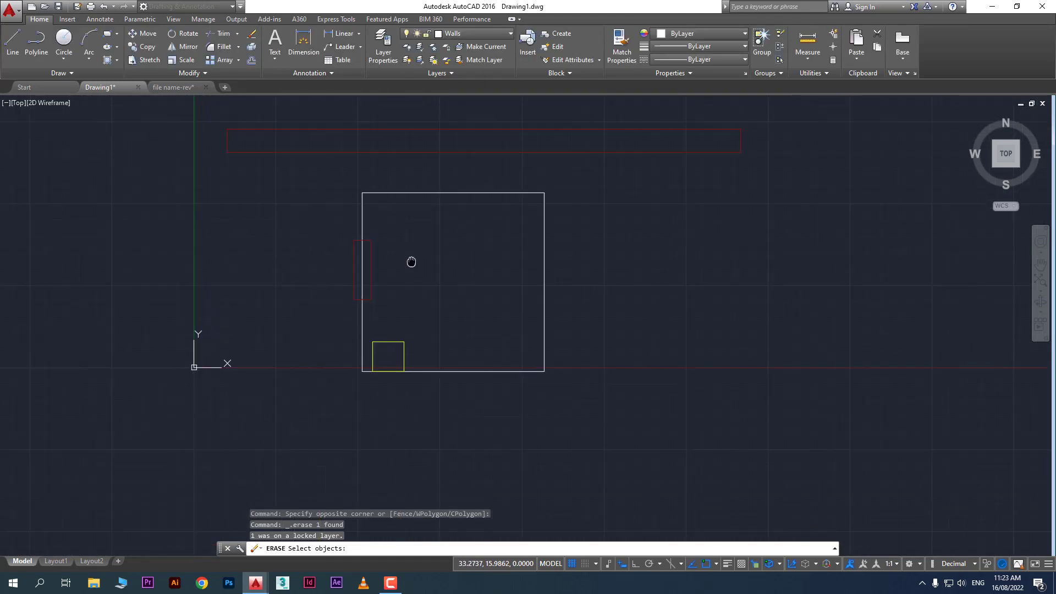
scroll(386, 291, up, 4)
scroll(376, 340, down, 4)
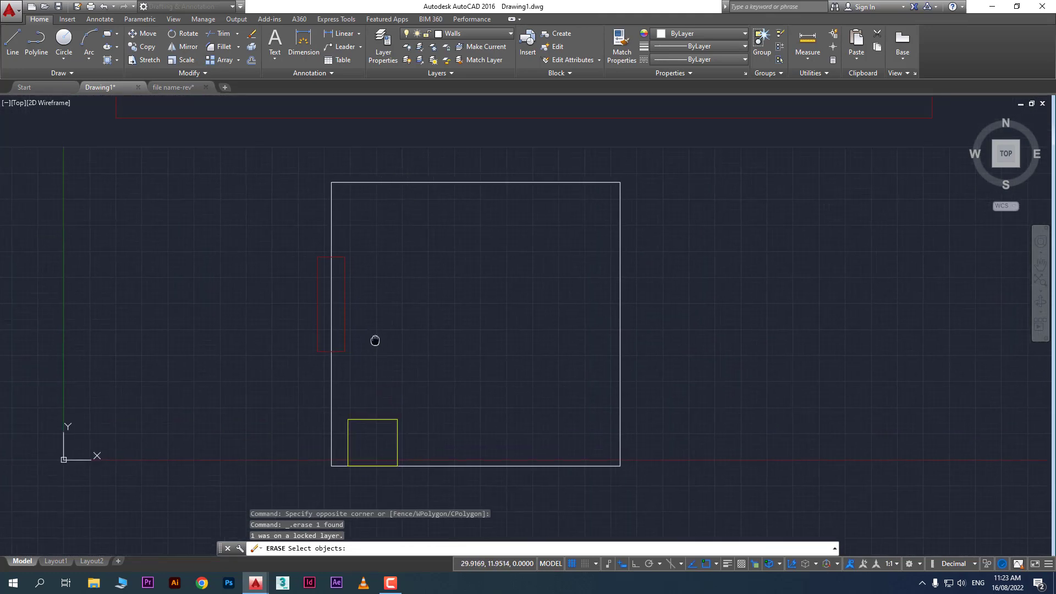
middle_drag(378, 332, 377, 343)
key(Escape)
key(Escape)
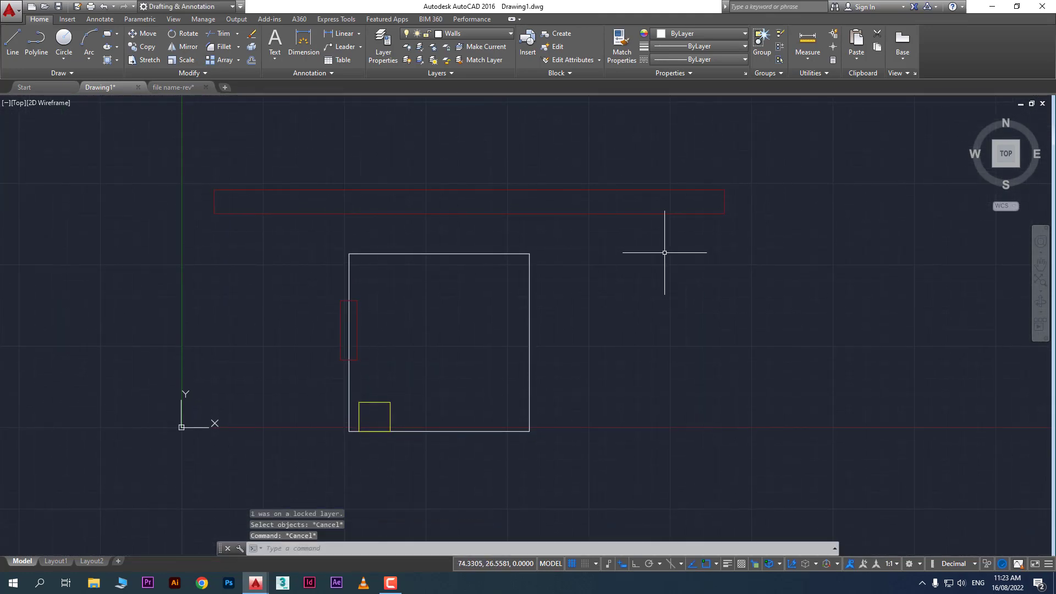
click(665, 247)
click(546, 158)
key(Delete)
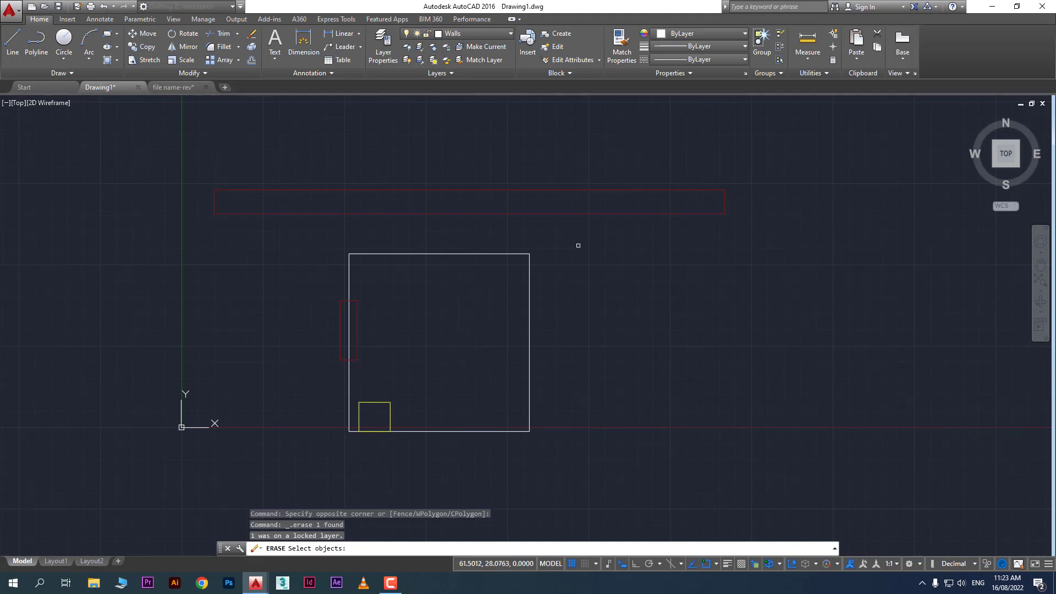
key(Escape)
key(Escape)
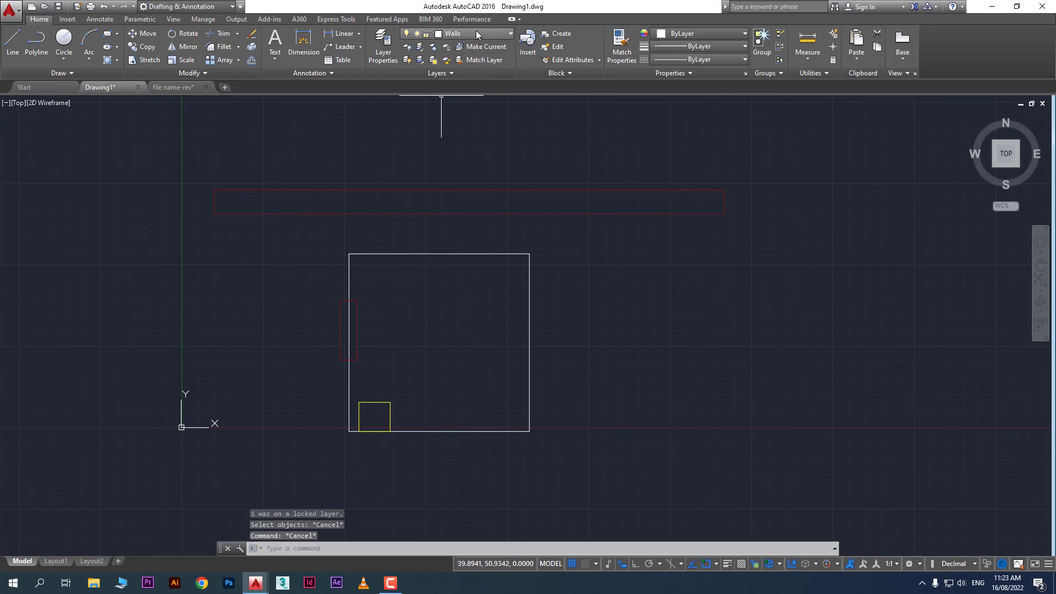
- Unlock the windows layer and erase the long red rectangle above the walls
click(476, 33)
click(429, 113)
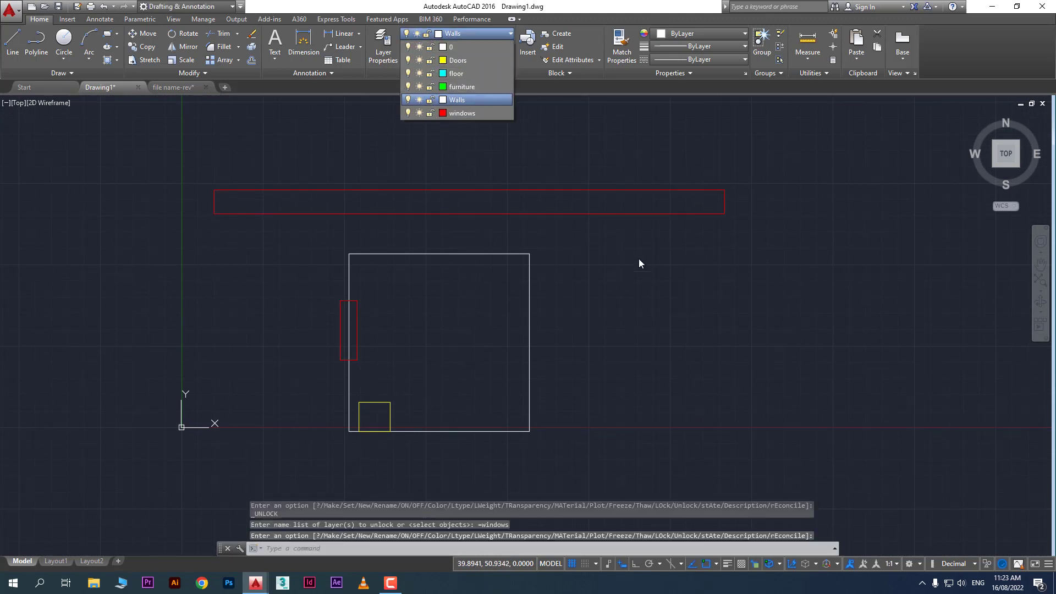
click(691, 251)
click(653, 219)
key(Delete)
scroll(325, 417, up, 4)
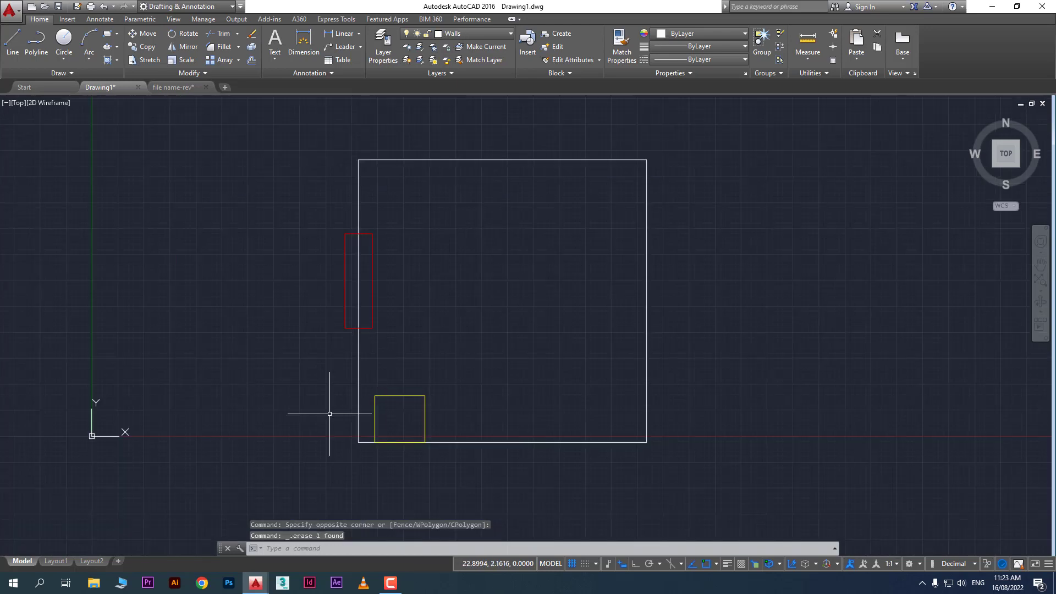
middle_drag(385, 319, 349, 389)
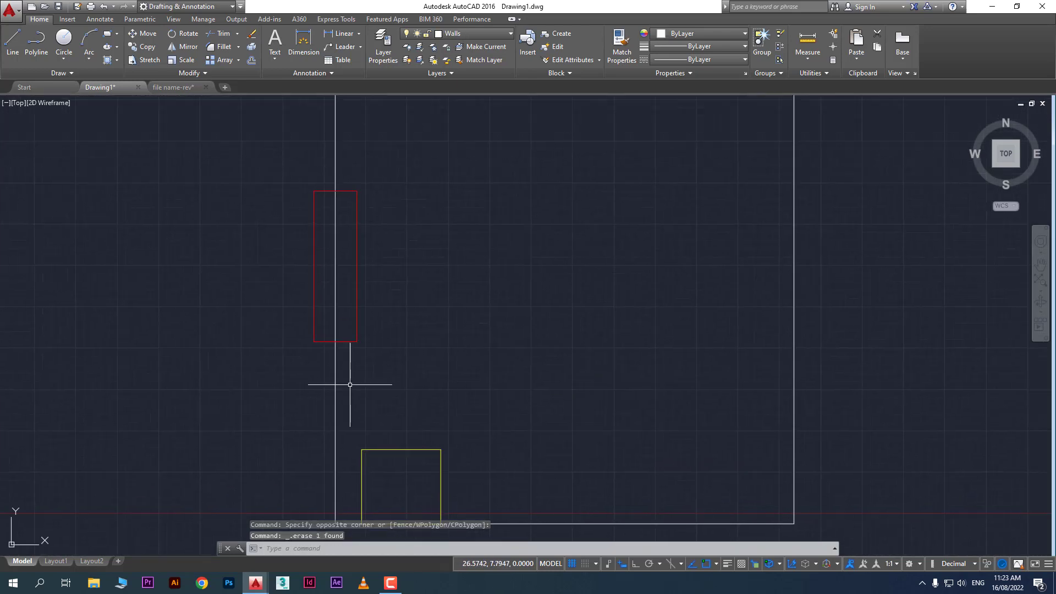
- Switch to the file name-rev drawing and turn on all of its layers
click(173, 87)
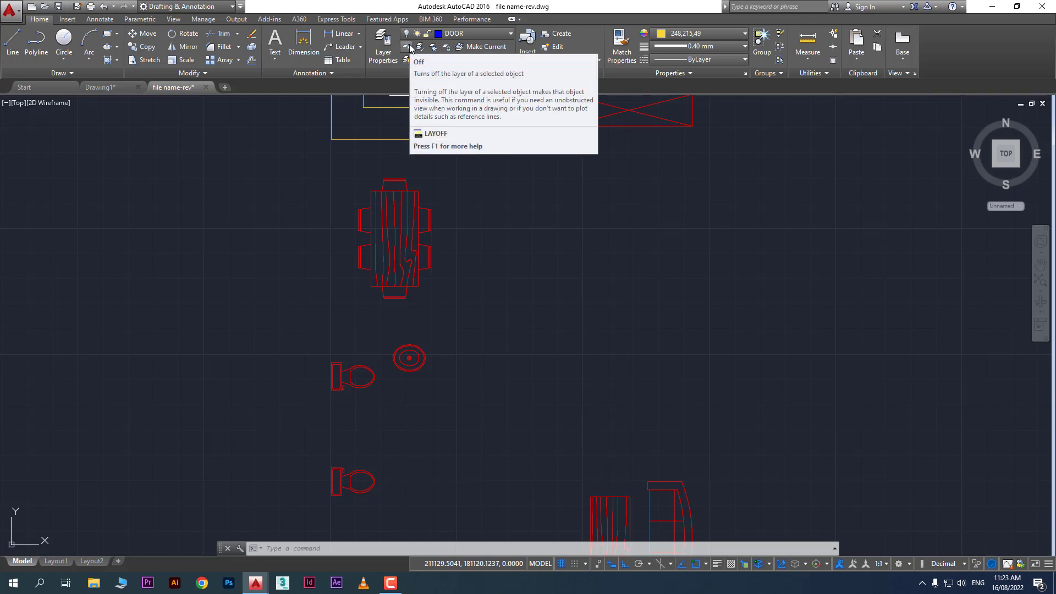
click(408, 61)
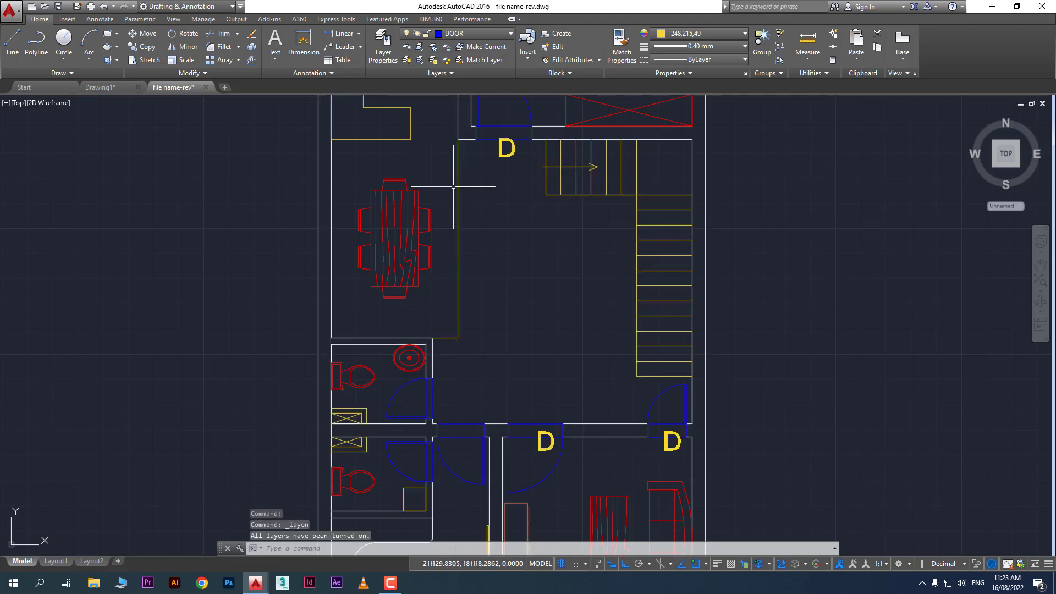
middle_drag(484, 206, 528, 320)
scroll(379, 266, down, 2)
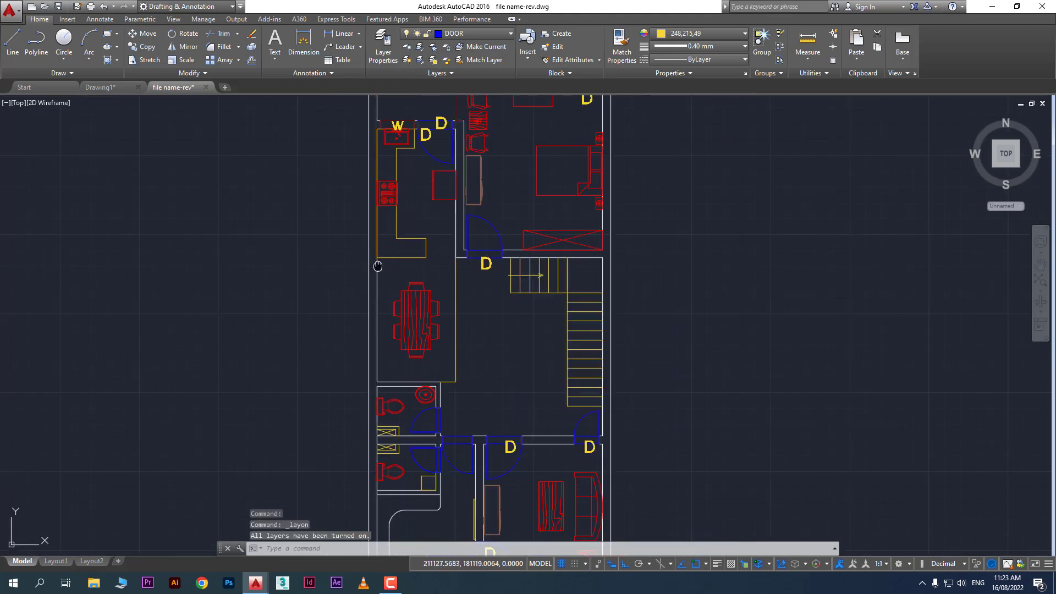
- Select the dining table and then the wall lines beside it to check which layer each one is on
middle_drag(377, 266, 329, 288)
scroll(391, 352, up, 2)
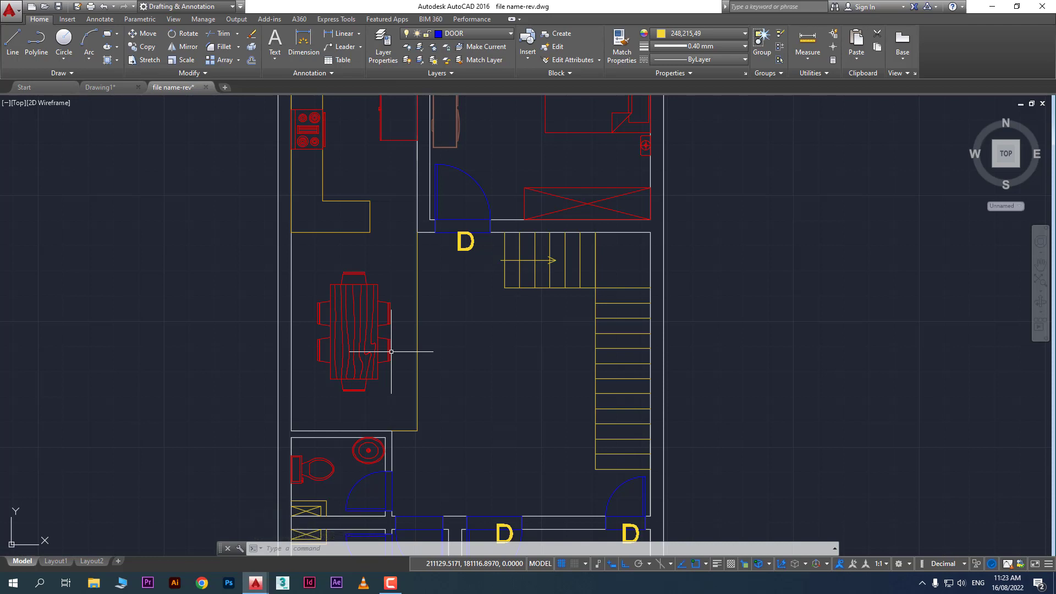
scroll(341, 323, up, 2)
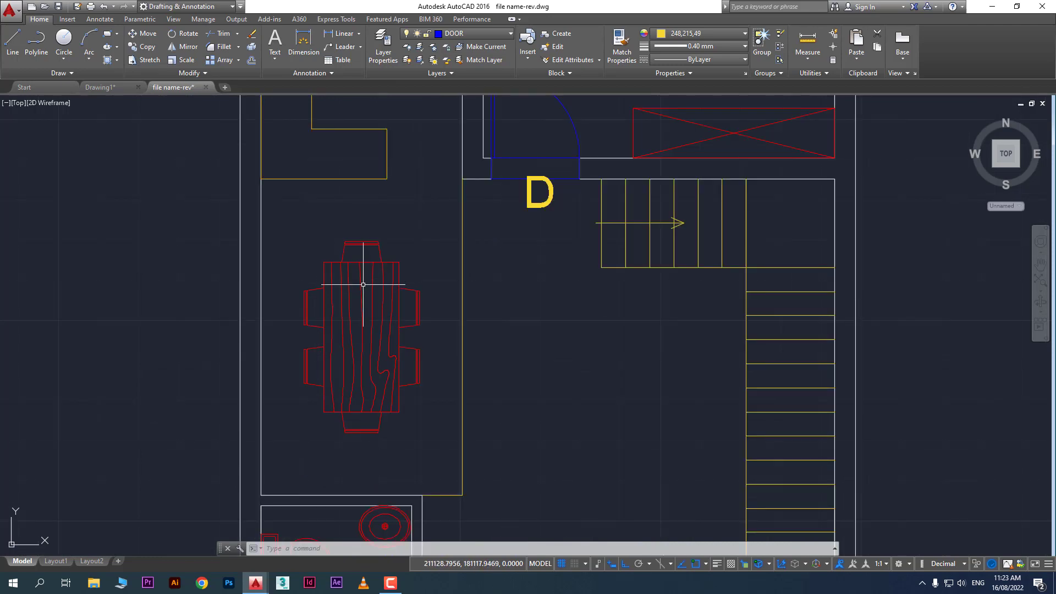
click(395, 227)
click(370, 260)
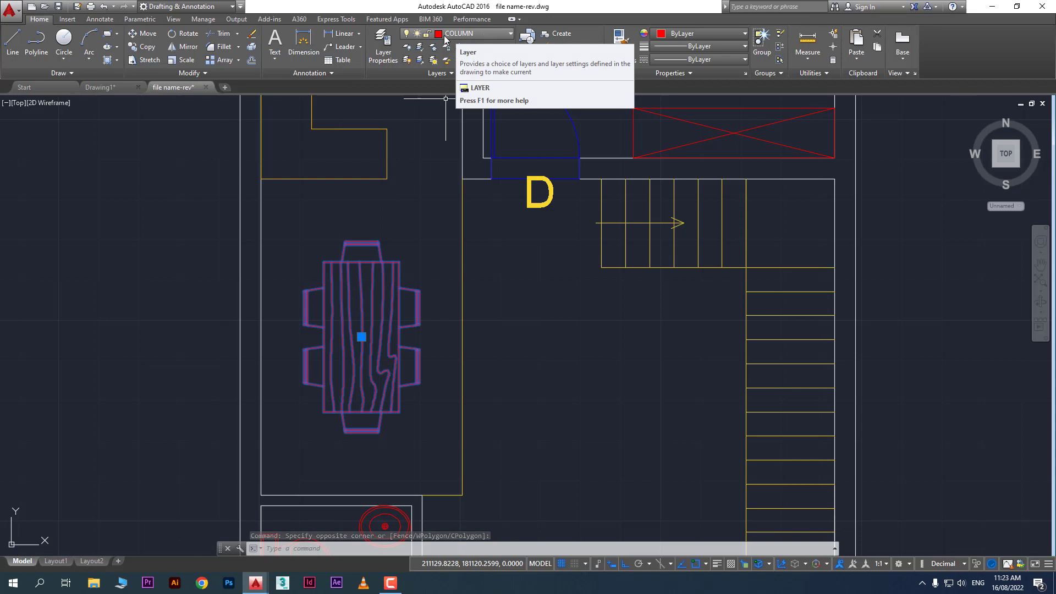
click(525, 297)
key(Escape)
middle_drag(330, 258, 327, 283)
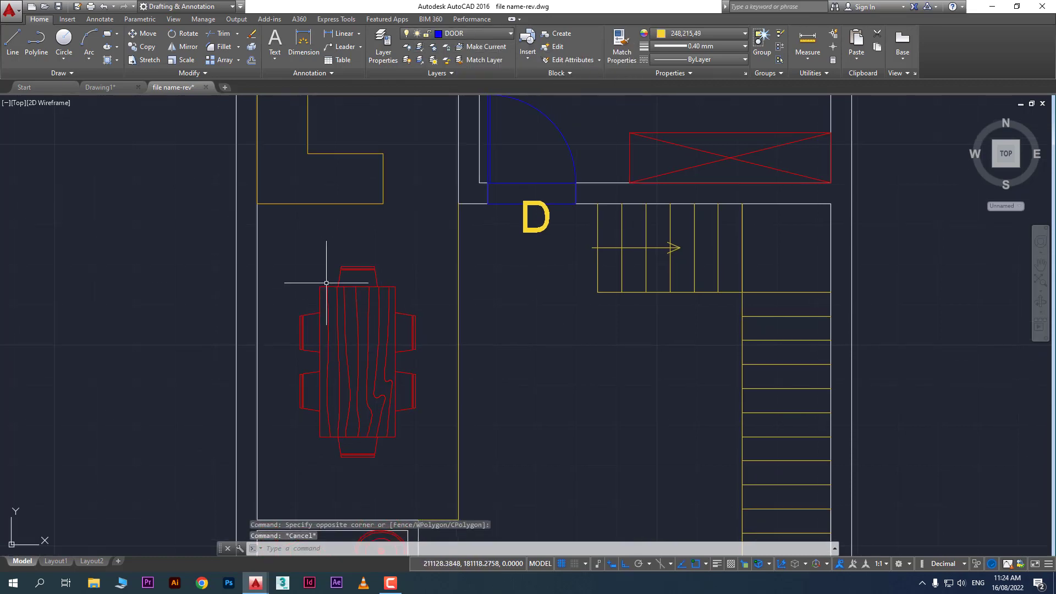
drag(287, 231, 165, 278)
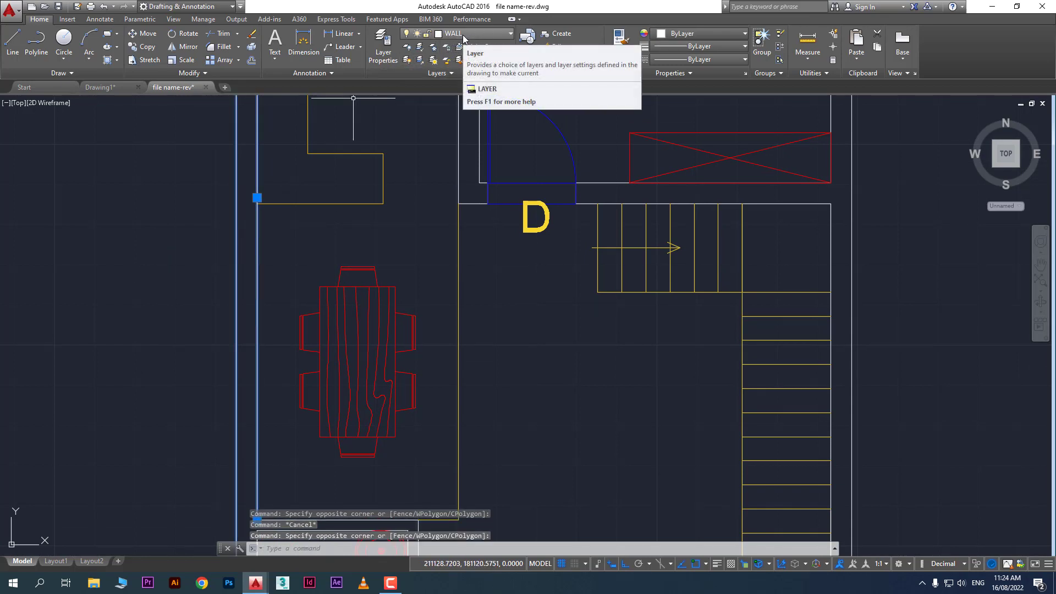
key(Escape)
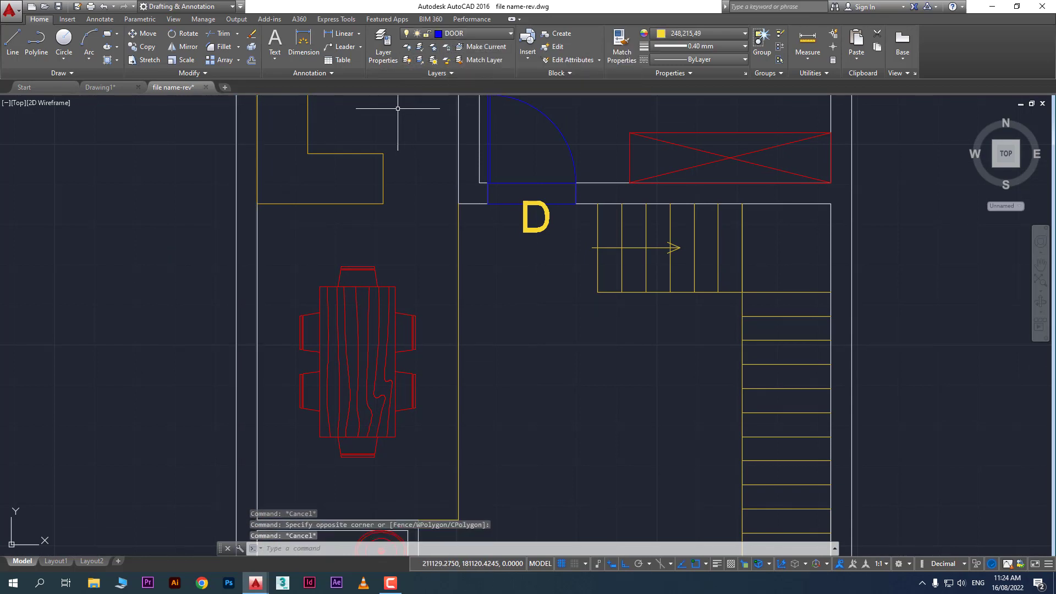
- Turn off the WALL layer by picking a wall line, and try to turn off the current DOOR layer by picking a door
click(408, 49)
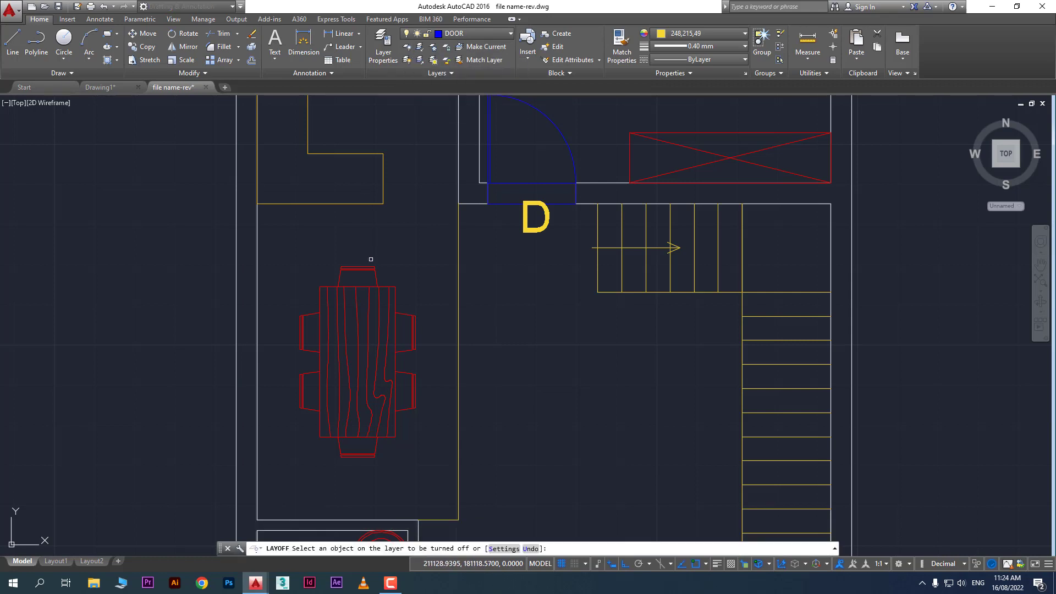
click(258, 250)
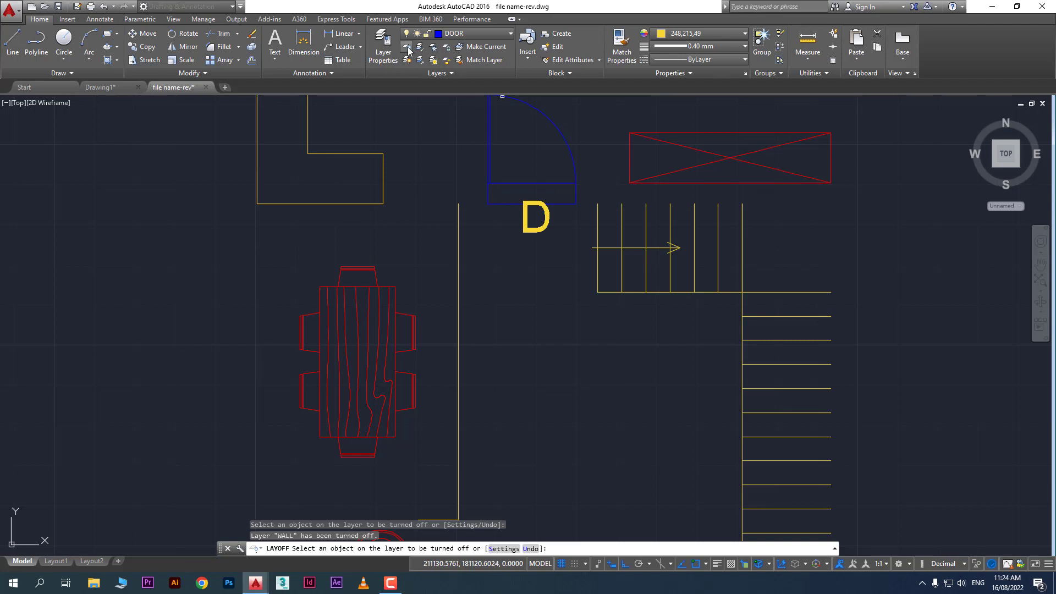
click(488, 174)
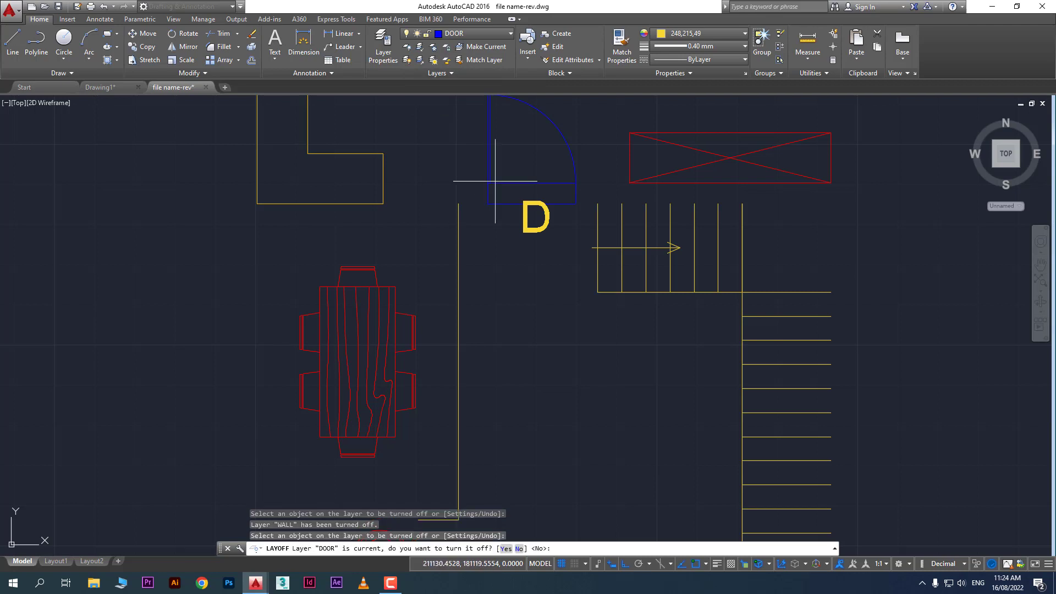
click(410, 52)
key(Escape)
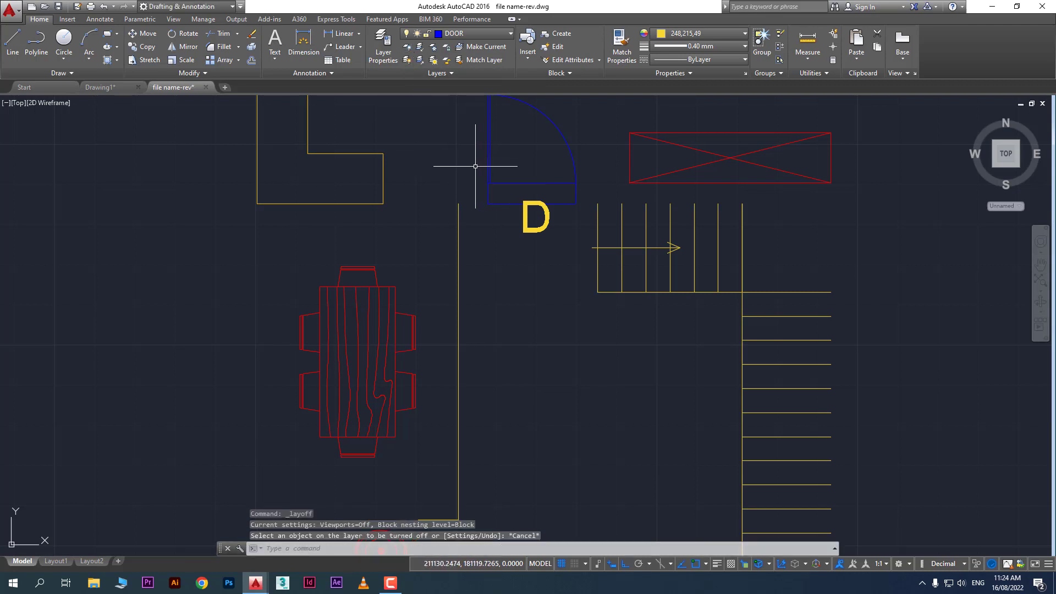
key(Escape)
- Turn off the COLUMN layer by picking the red crossed rectangle, and turn all layers back on
click(408, 48)
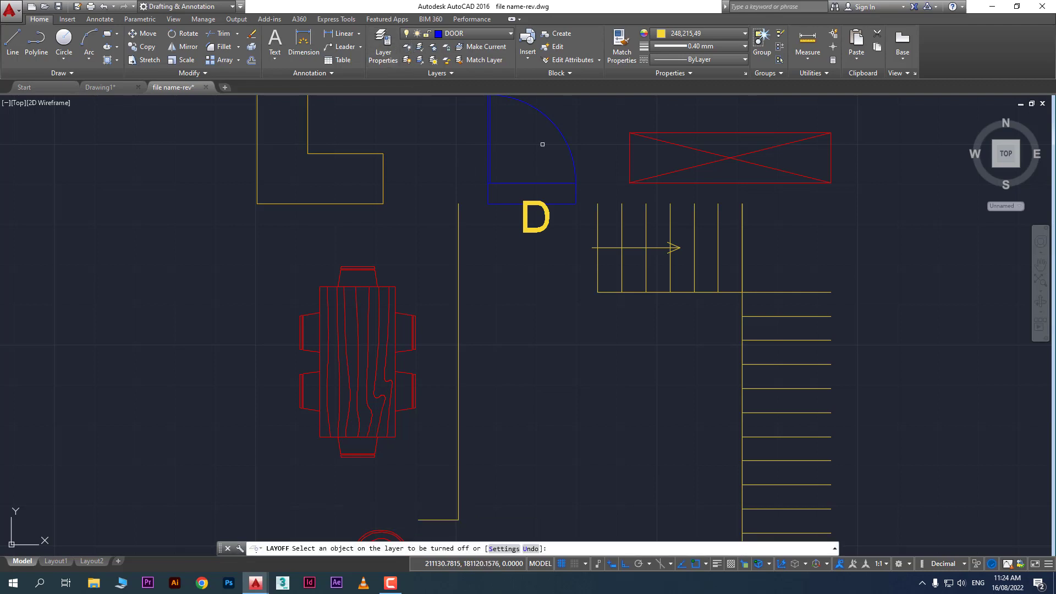
click(694, 167)
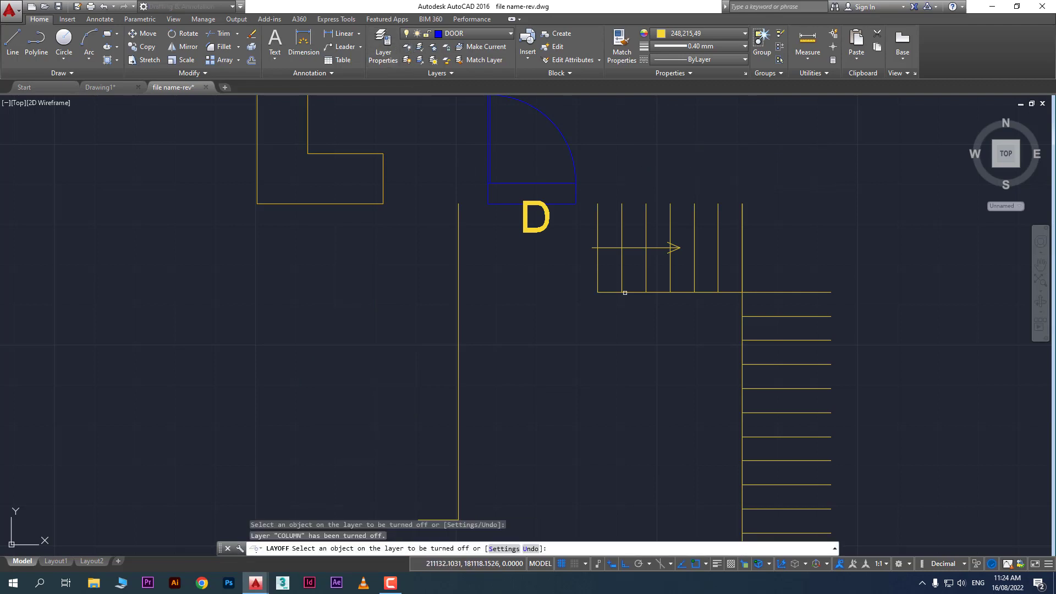
click(407, 61)
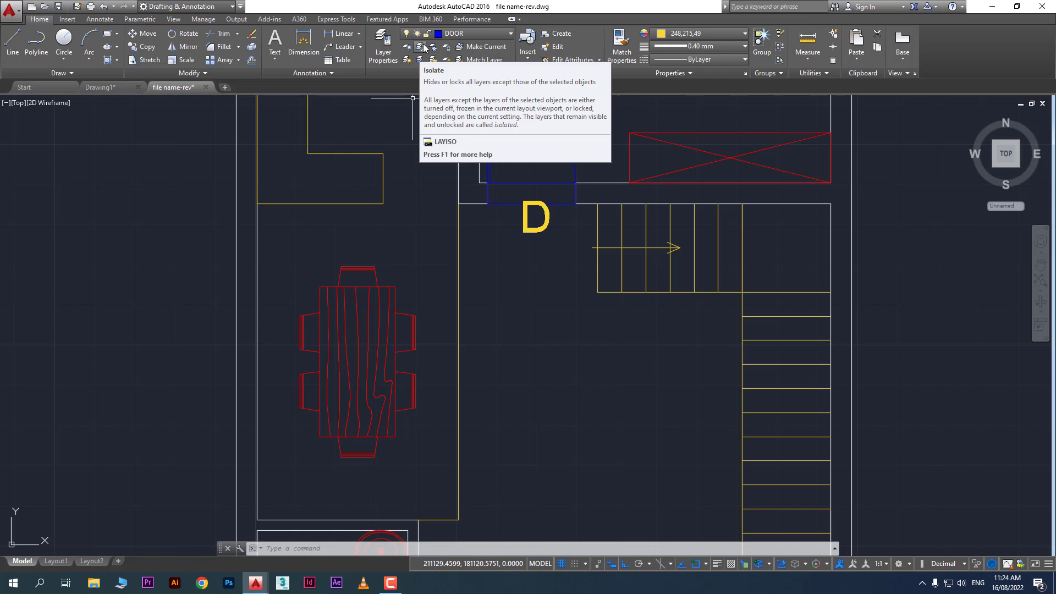
- Isolate the WALL layer by picking a wall line beside the dining table
click(420, 47)
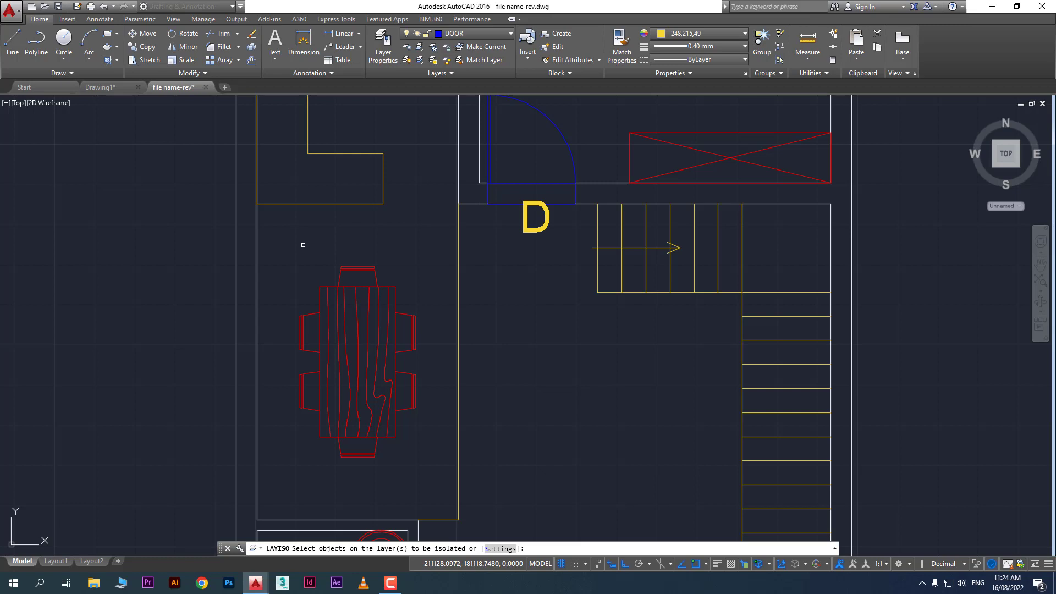
click(257, 248)
key(Return)
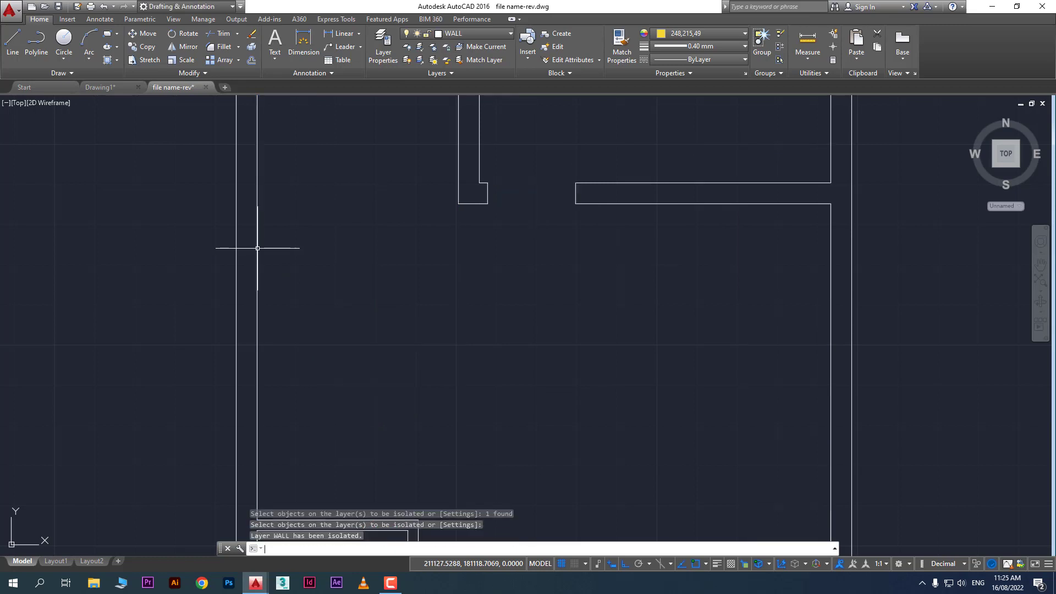
scroll(362, 292, down, 4)
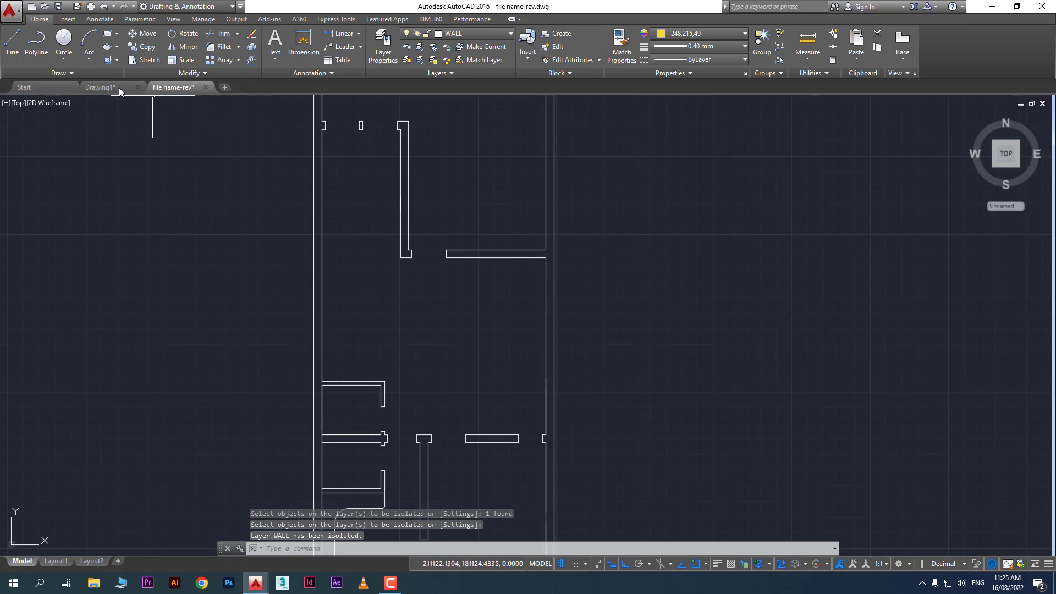
- Switch to the Drawing1 drawing and isolate the windows layer by selecting the red rectangle on the wall line
click(99, 87)
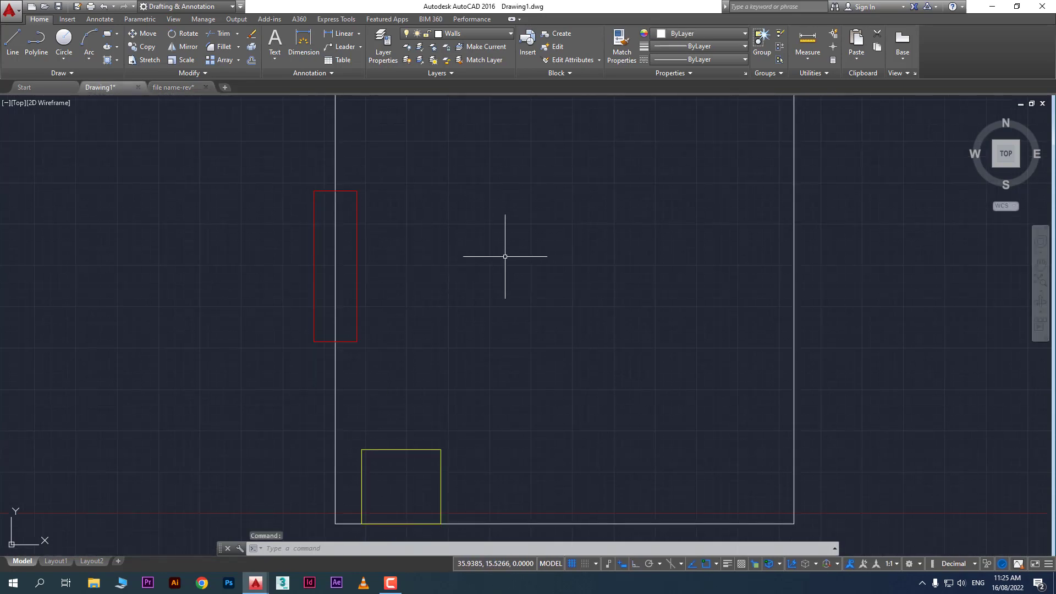
scroll(493, 226, down, 2)
scroll(492, 200, up, 2)
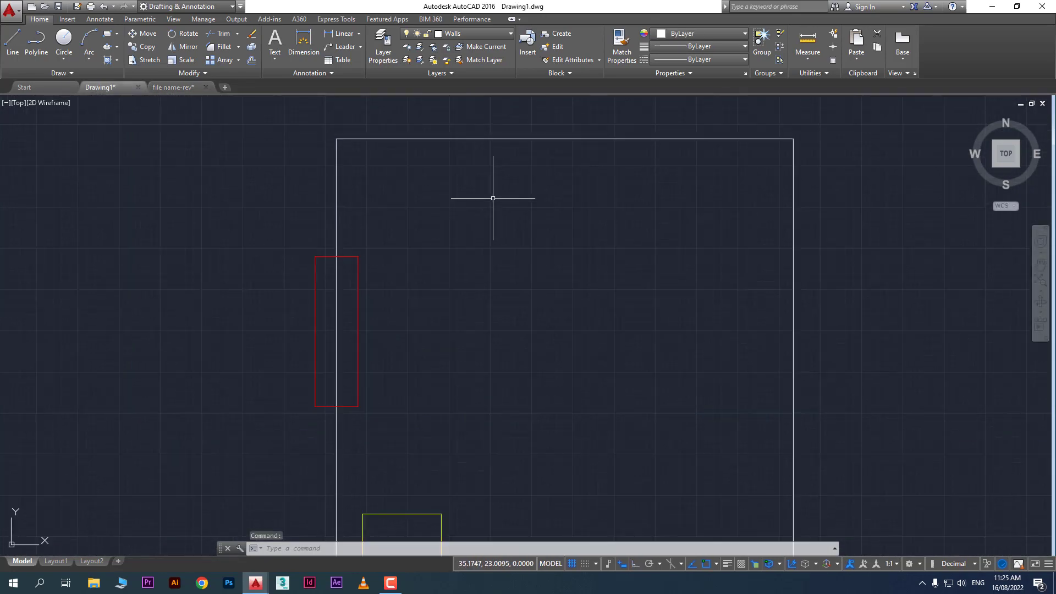
middle_drag(448, 226, 446, 193)
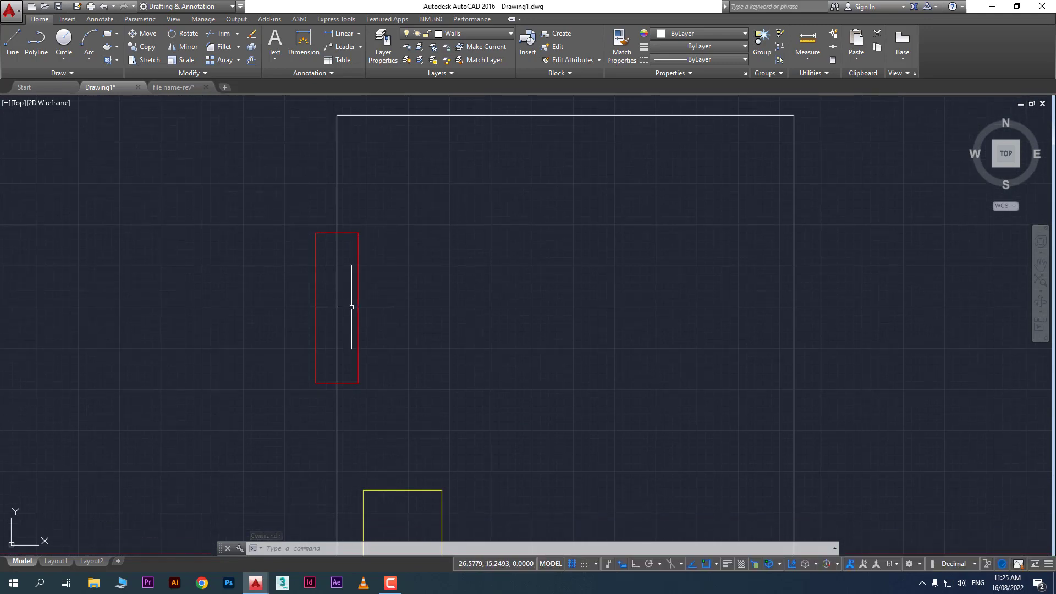
middle_drag(370, 300, 374, 271)
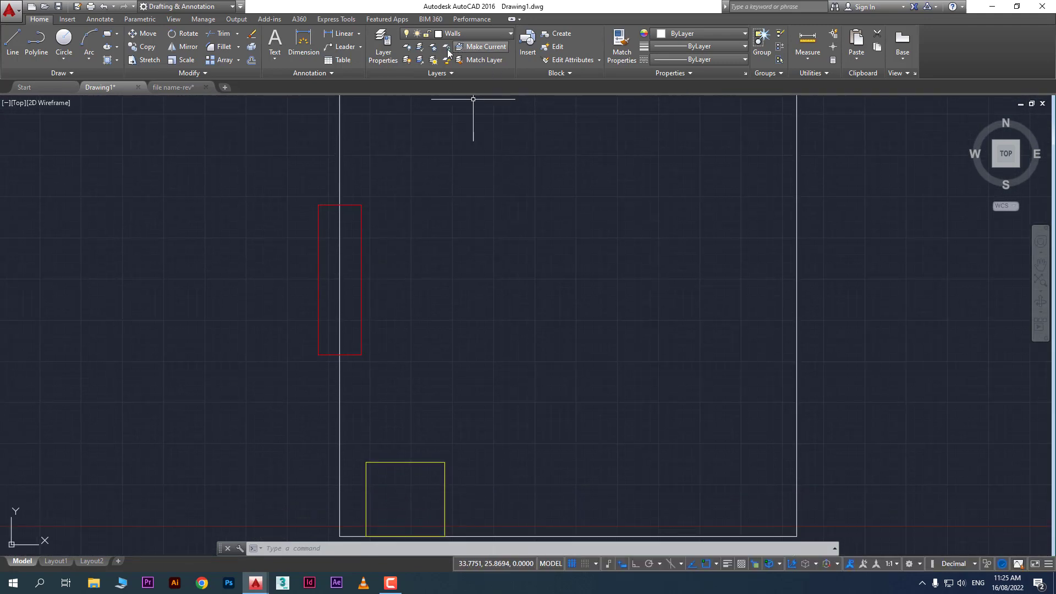
click(421, 48)
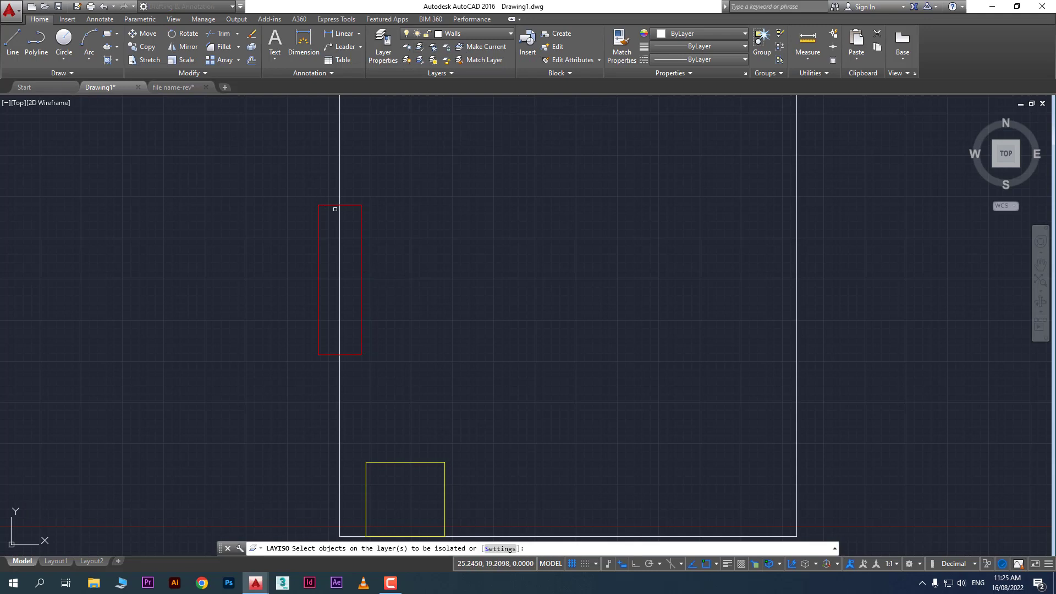
click(352, 203)
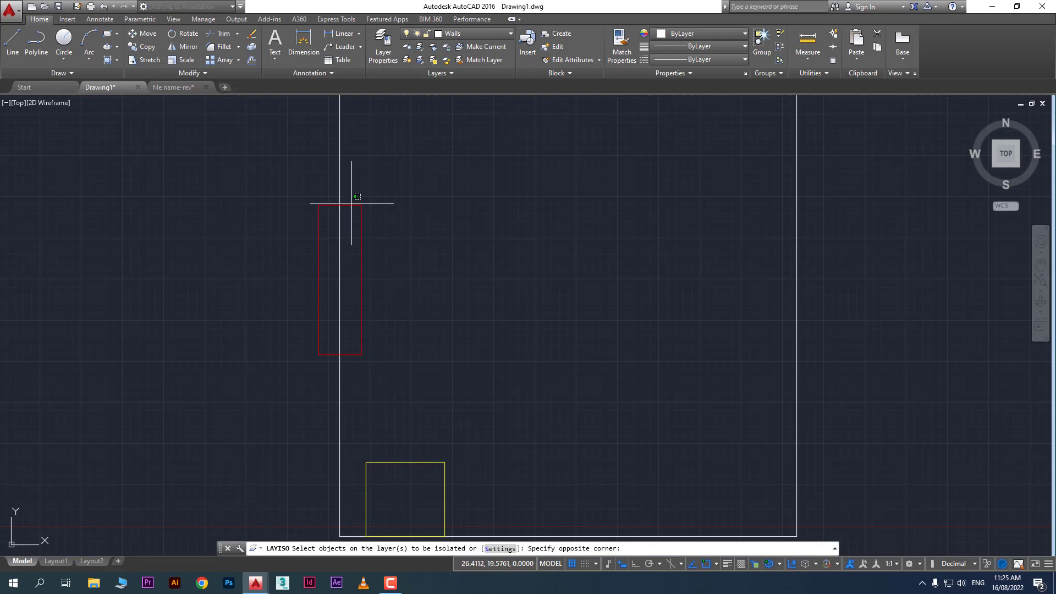
click(345, 223)
key(Return)
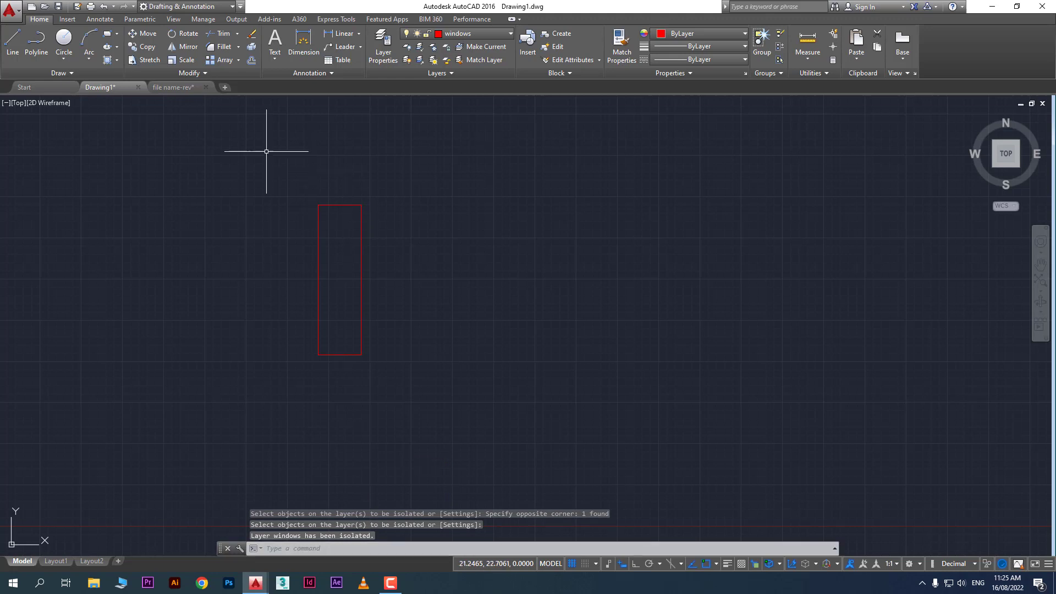
- Return to the file name-rev drawing, turn on the VENTILATER layer, and unisolate the layers to restore the full plan
click(185, 90)
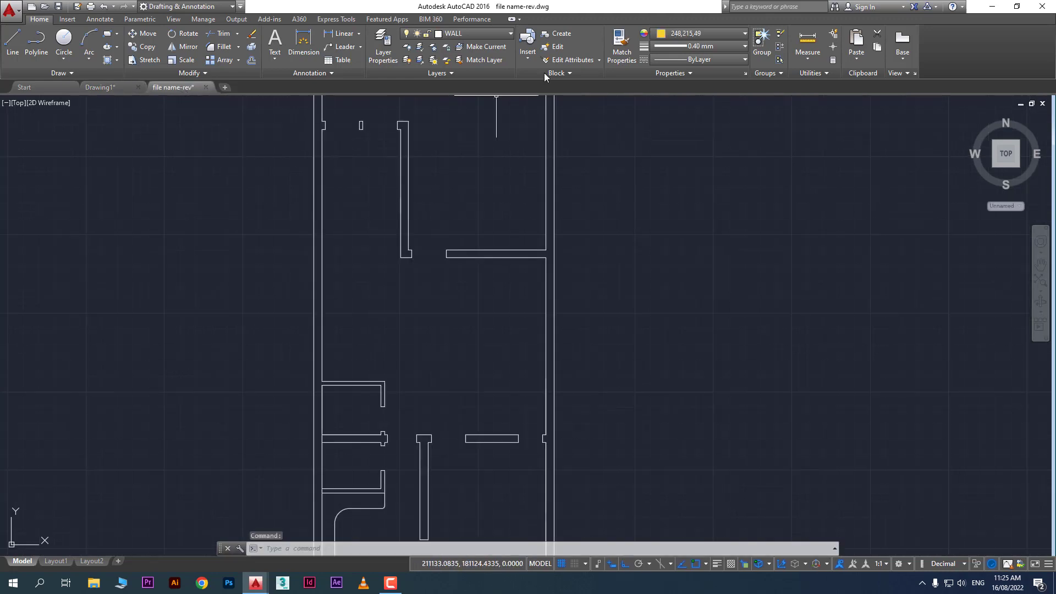
click(457, 34)
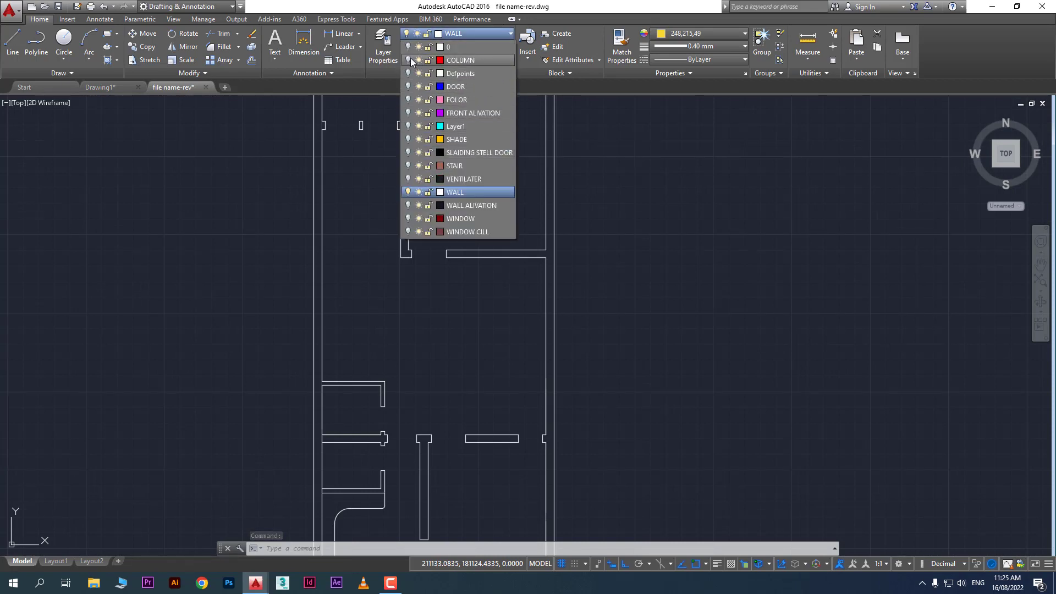
click(407, 179)
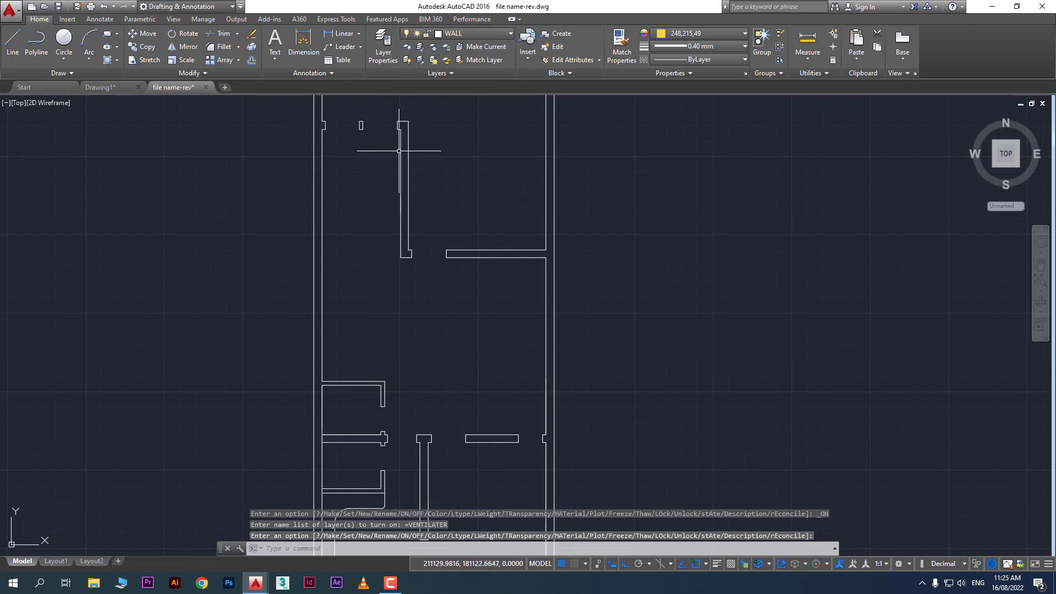
click(422, 60)
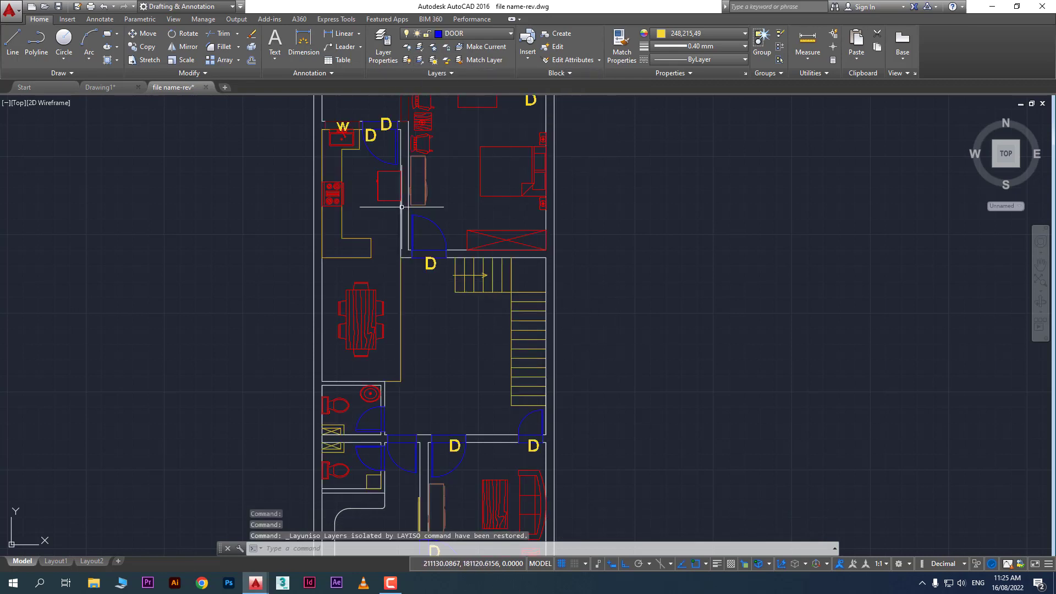
- Freeze the COLUMN layer by picking the red bedroom chair, and thaw all layers again
scroll(385, 148, up, 2)
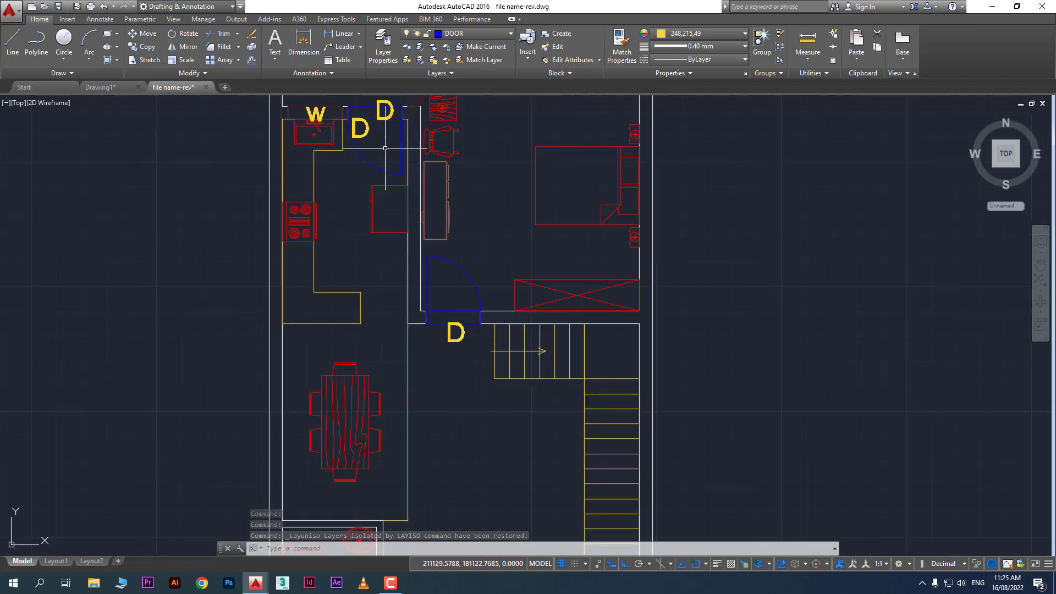
click(433, 48)
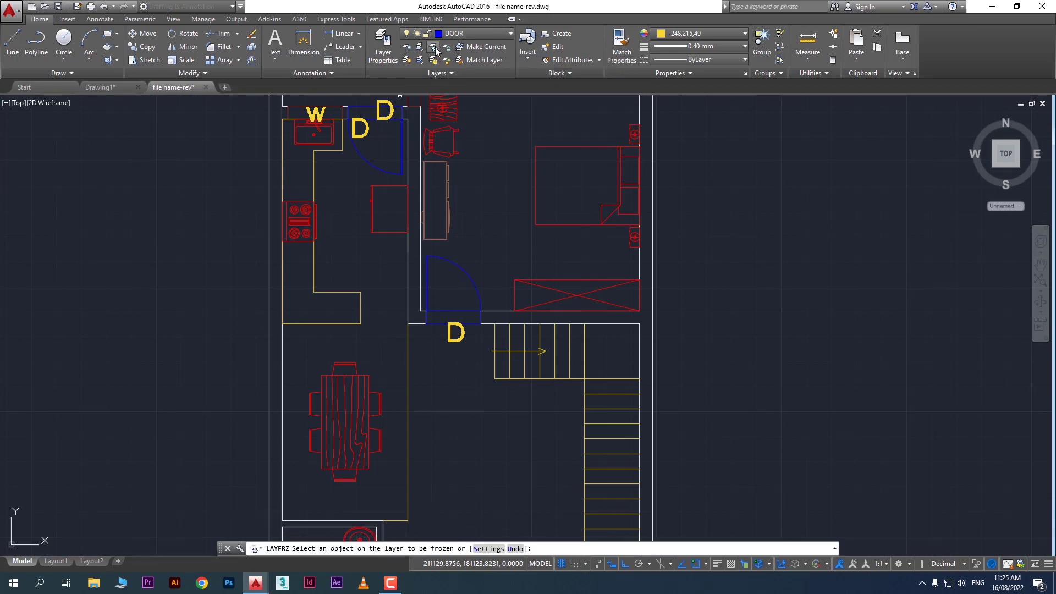
click(435, 152)
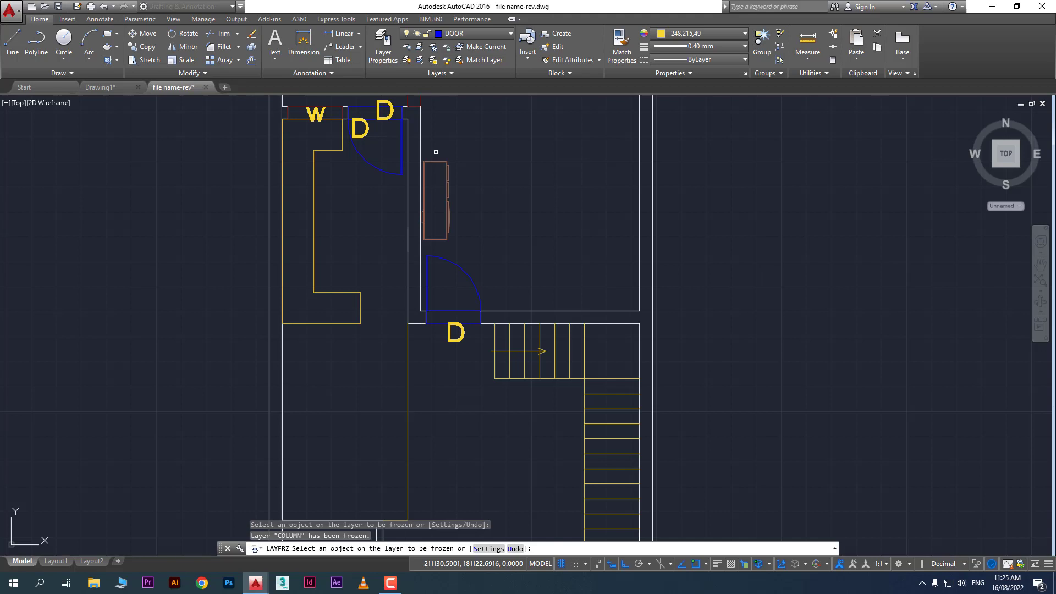
click(434, 61)
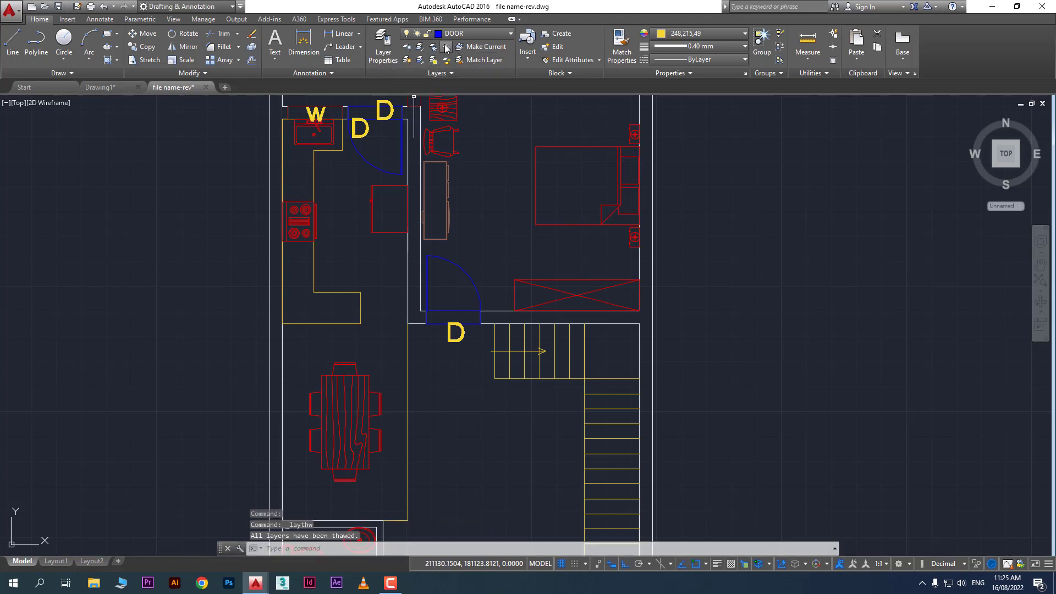
- Lock the SHADE layer by picking the kitchen counter outline, and unlock it by picking the same outline
click(445, 49)
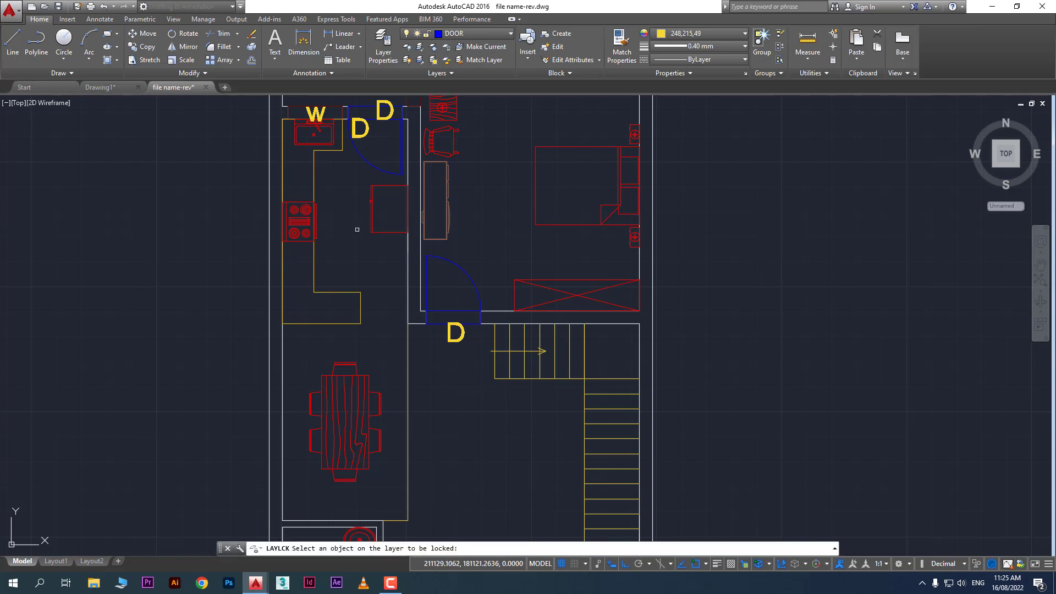
click(330, 291)
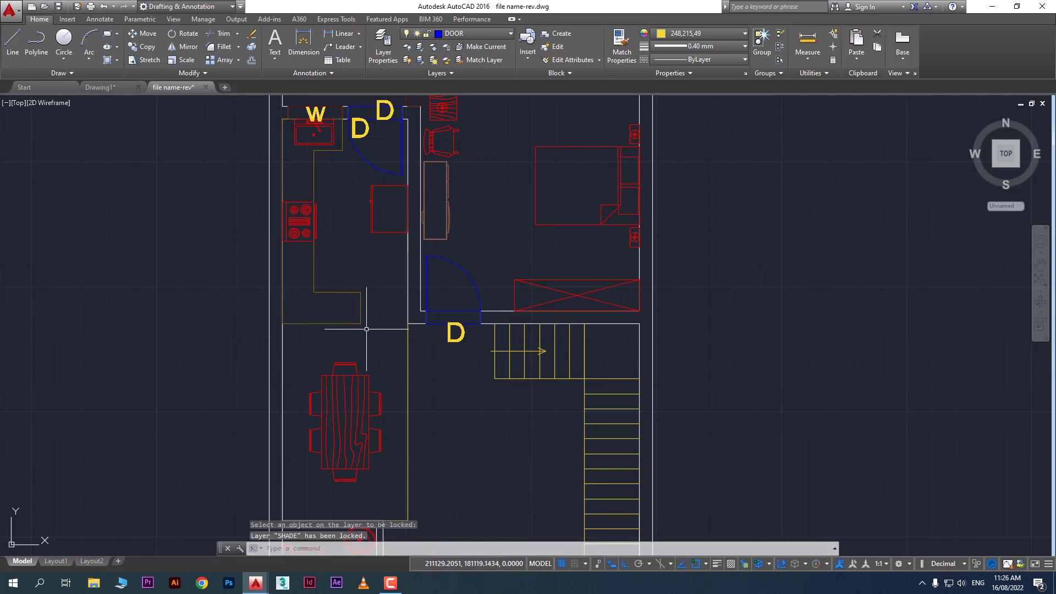
scroll(346, 311, up, 2)
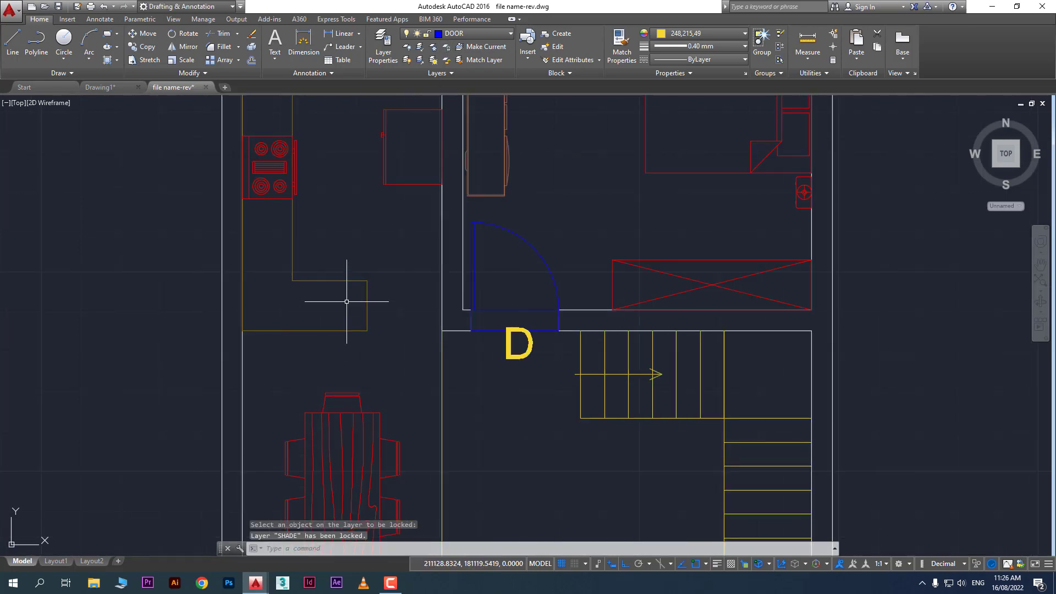
click(445, 60)
click(310, 281)
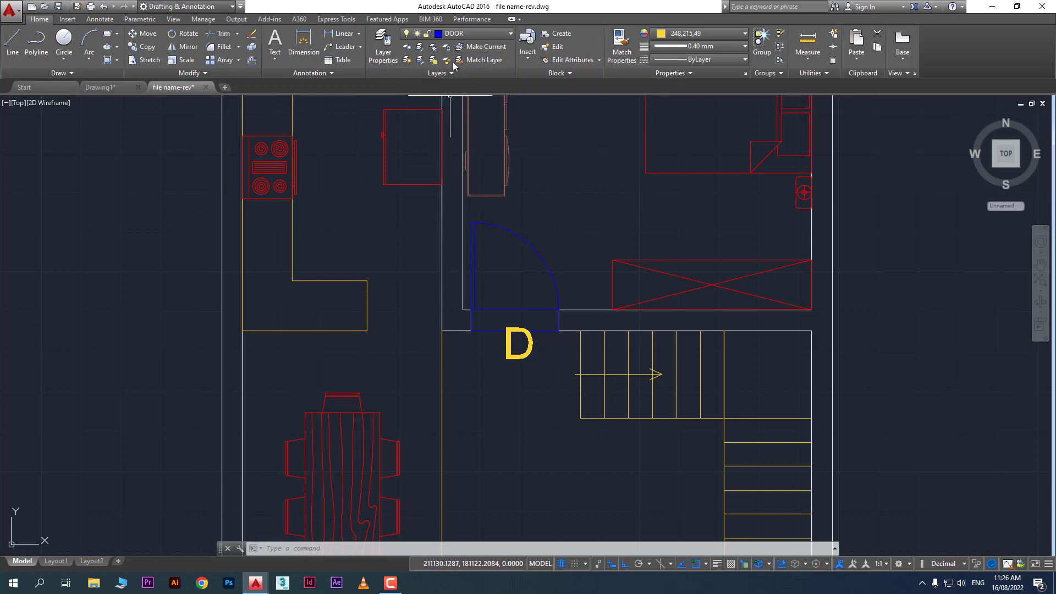
- Make COLUMN the current layer by picking the stove, and then WALL by picking a wall line below the kitchen counter
click(484, 48)
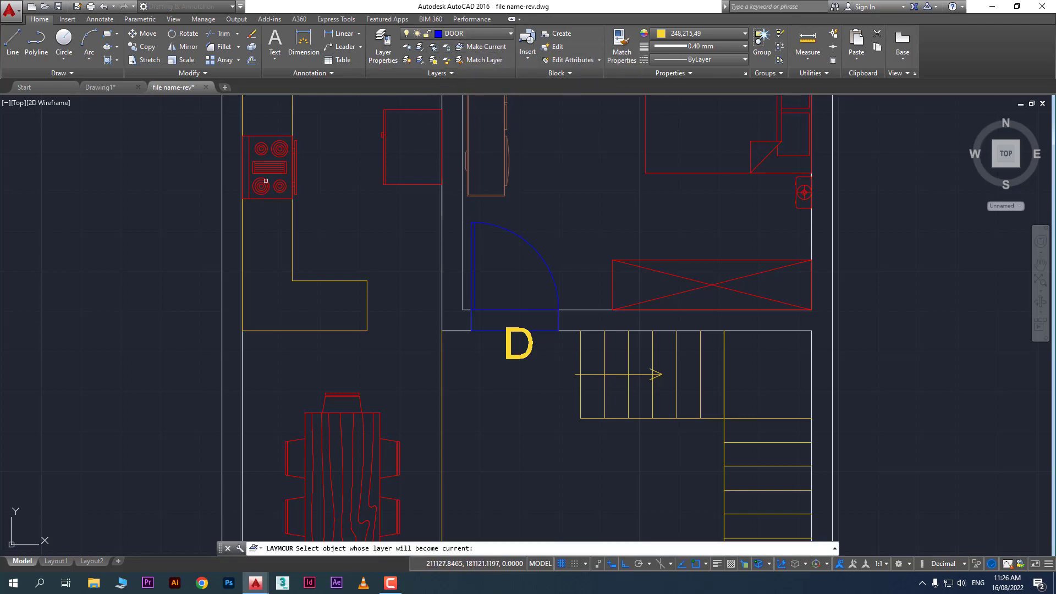
click(256, 173)
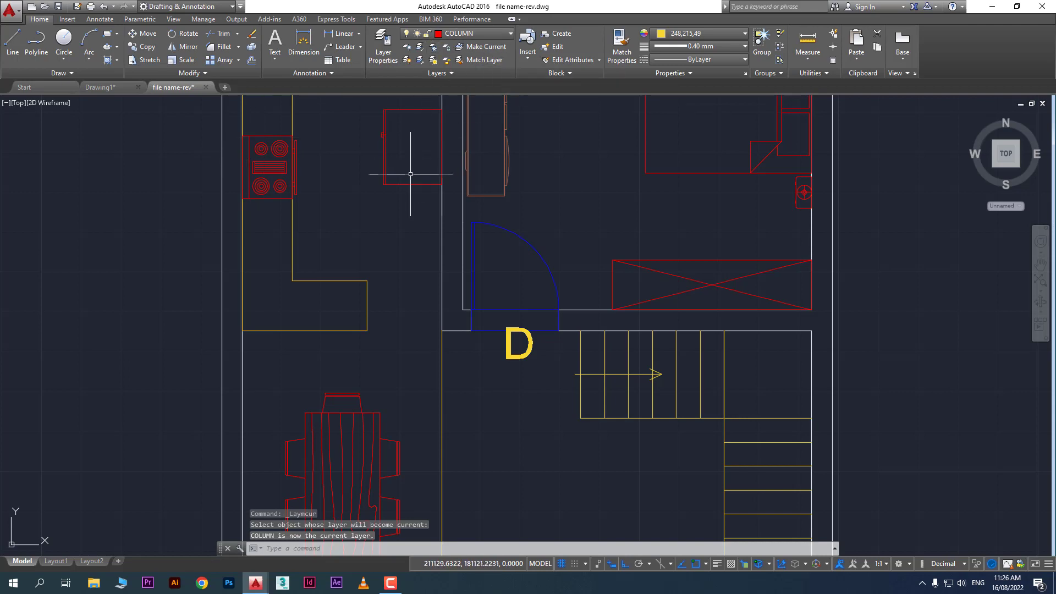
click(483, 47)
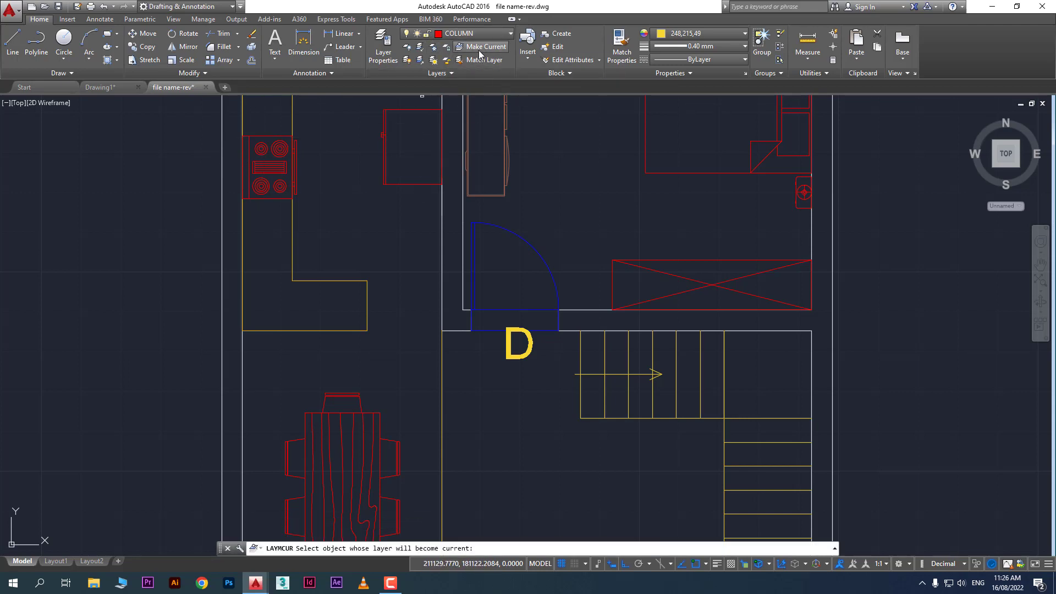
click(243, 351)
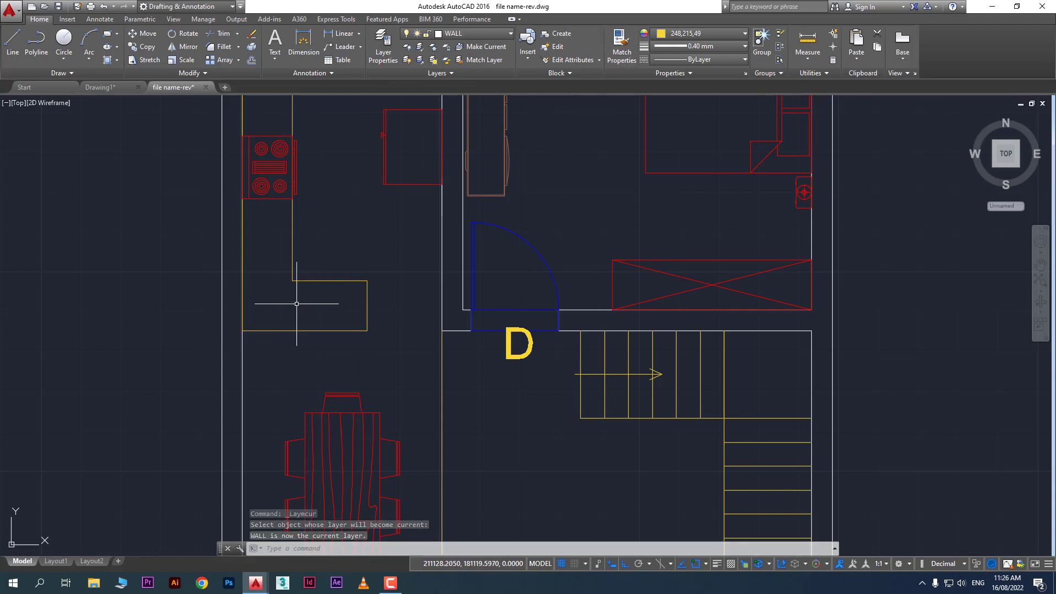
- Make DOOR the current layer by picking the arc of the blue door above the stairs
middle_drag(344, 236, 242, 224)
scroll(243, 224, up, 2)
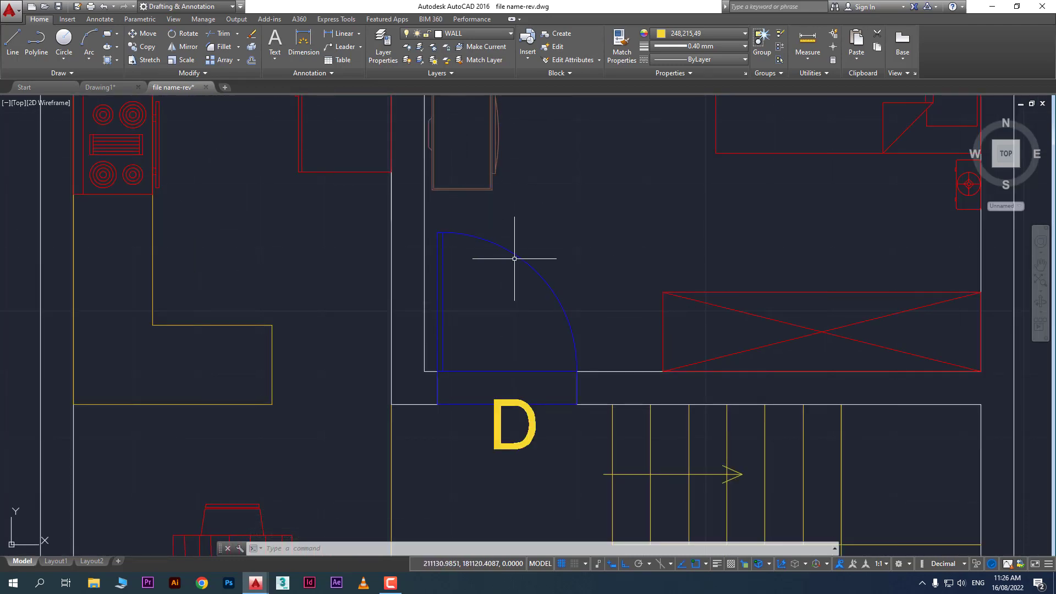
click(481, 47)
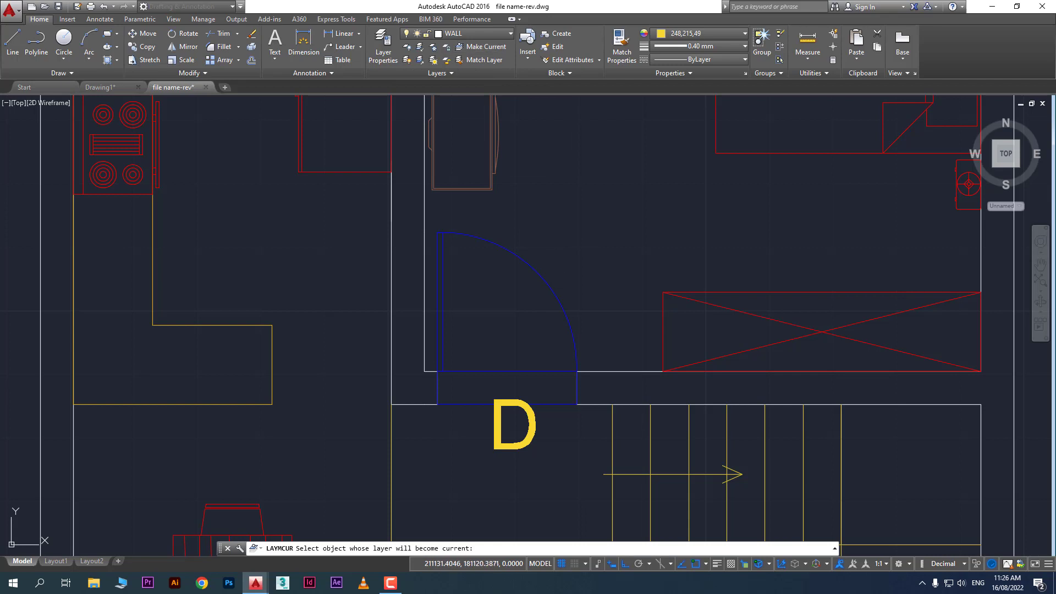
click(518, 297)
click(538, 259)
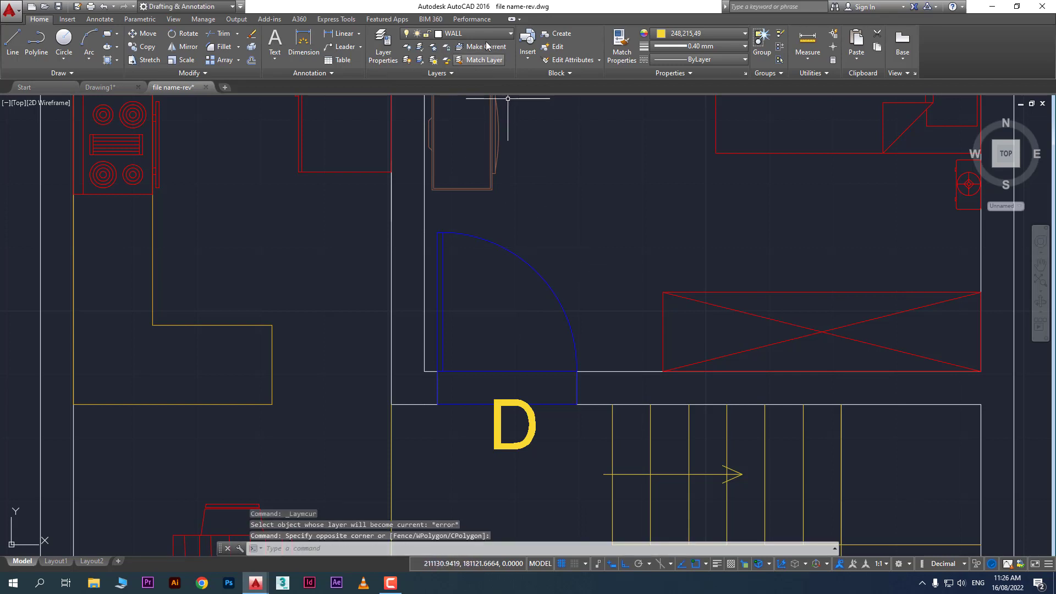
click(447, 230)
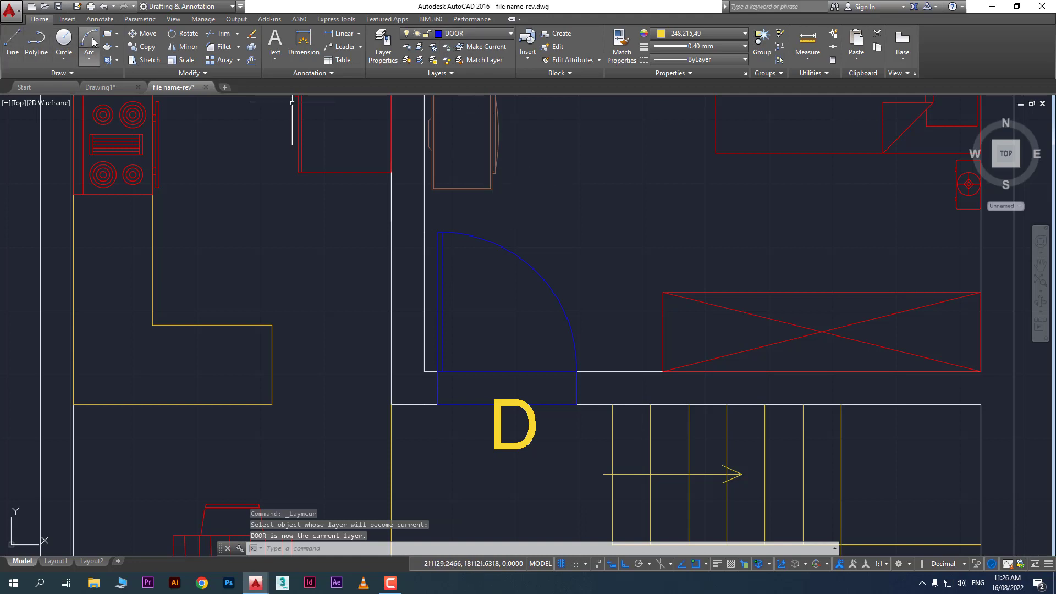
- Draw a small rectangle on the DOOR layer between the blue door and the crossed wardrobe
click(562, 198)
click(632, 280)
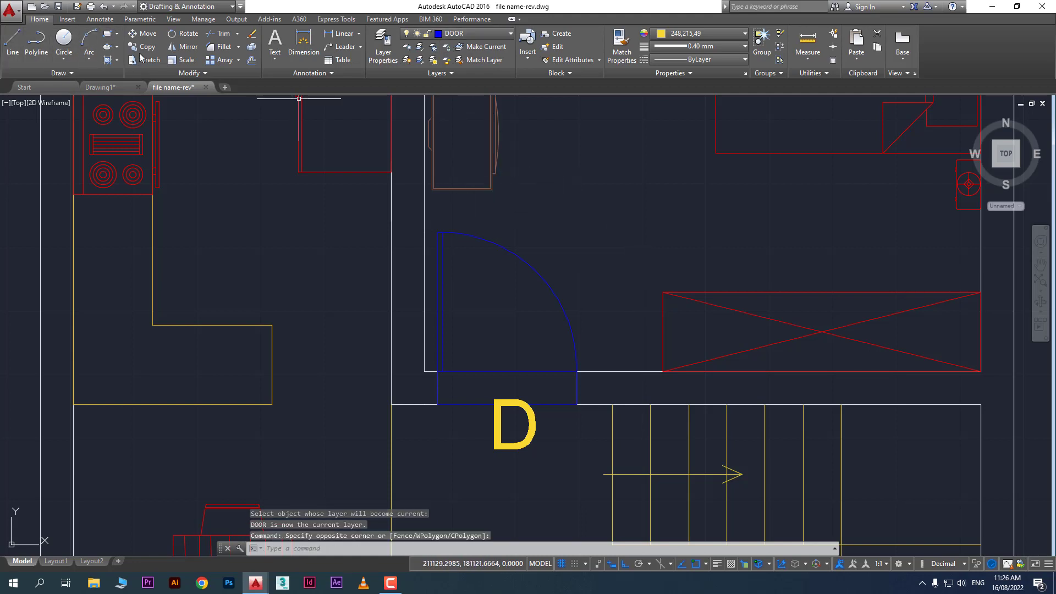
click(107, 34)
click(560, 198)
click(637, 284)
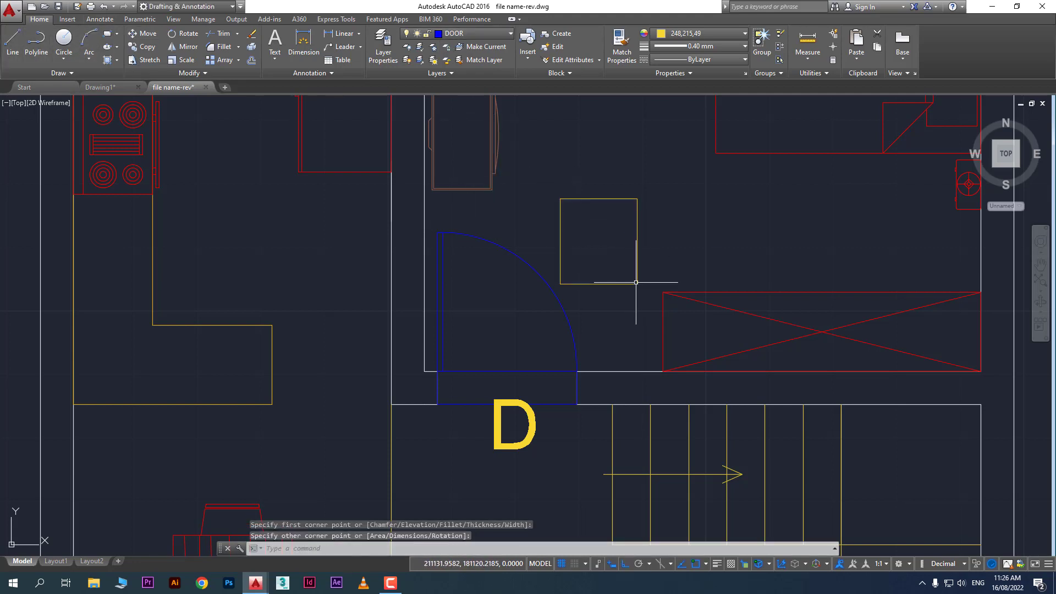
- Set the colour of the new rectangle beside the door to ByLayer
click(632, 170)
click(593, 228)
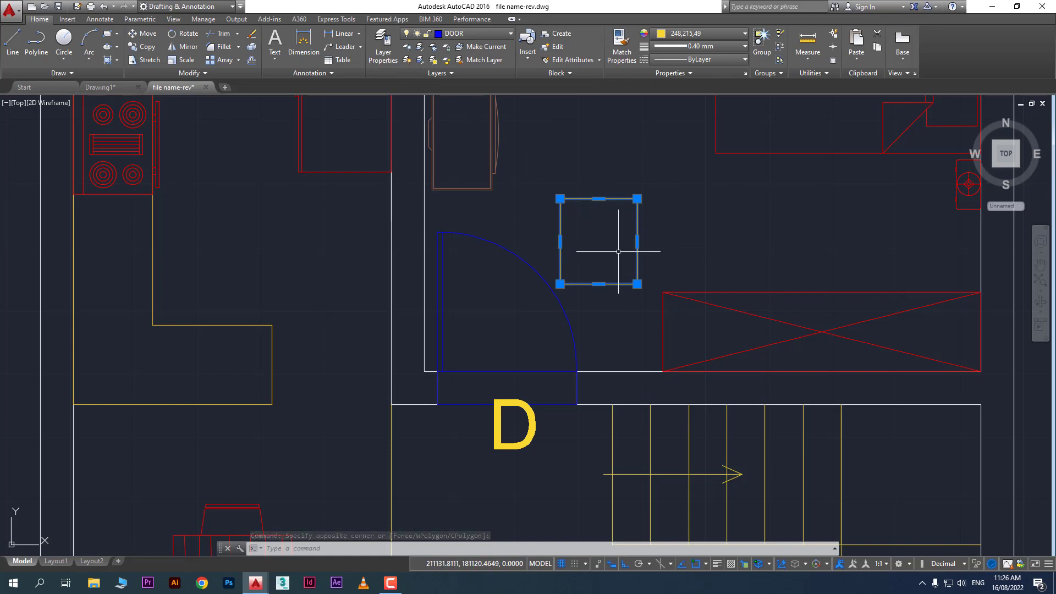
key(Escape)
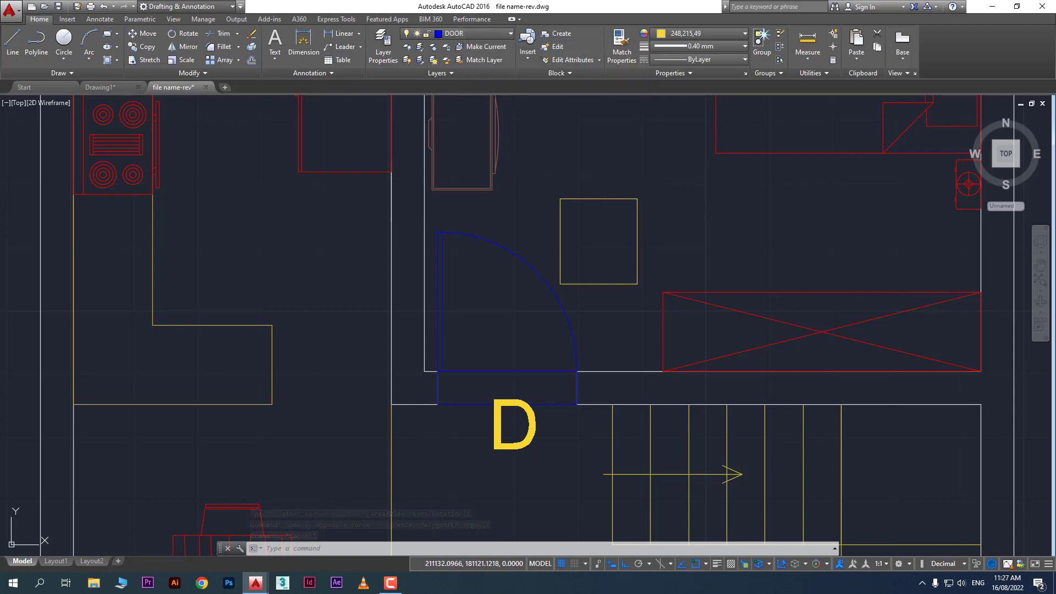
click(654, 168)
click(596, 210)
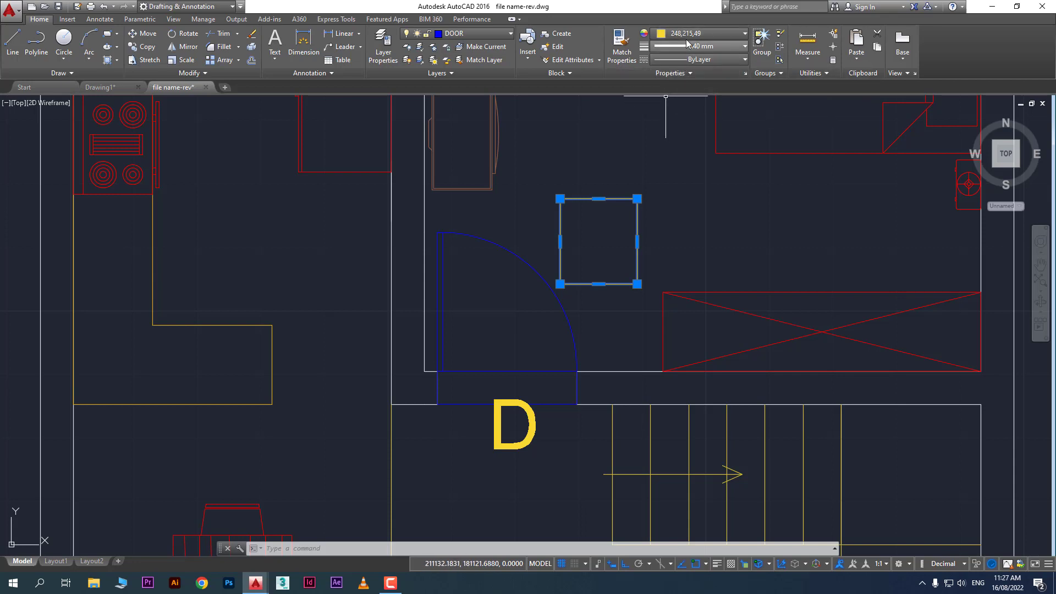
click(718, 33)
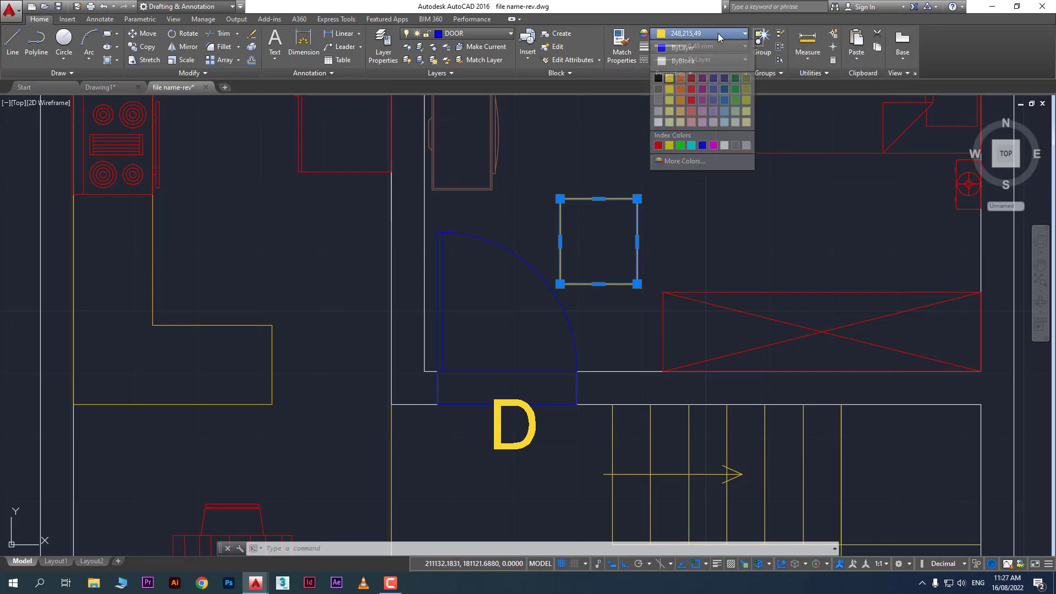
click(692, 49)
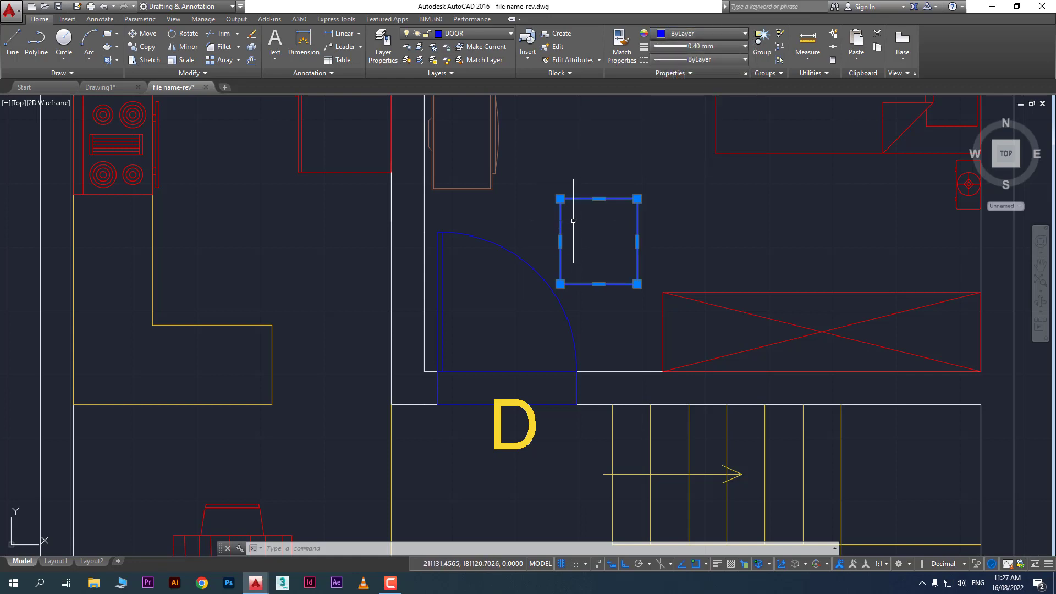
key(Escape)
- Select the bed and change the colour of its COLUMN layer to index colour 54
click(745, 182)
click(737, 144)
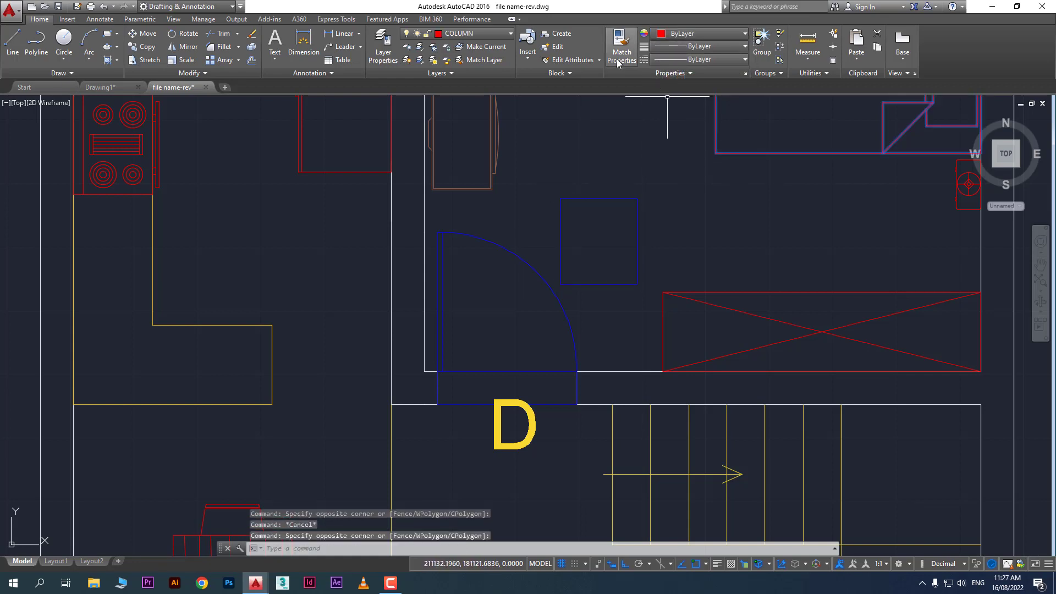
click(470, 34)
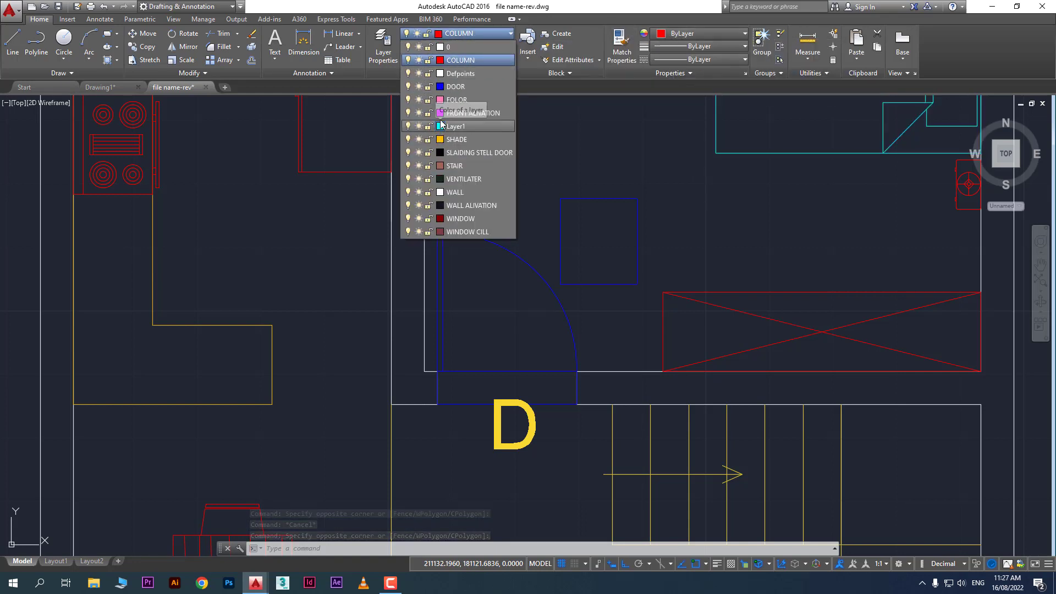
click(440, 60)
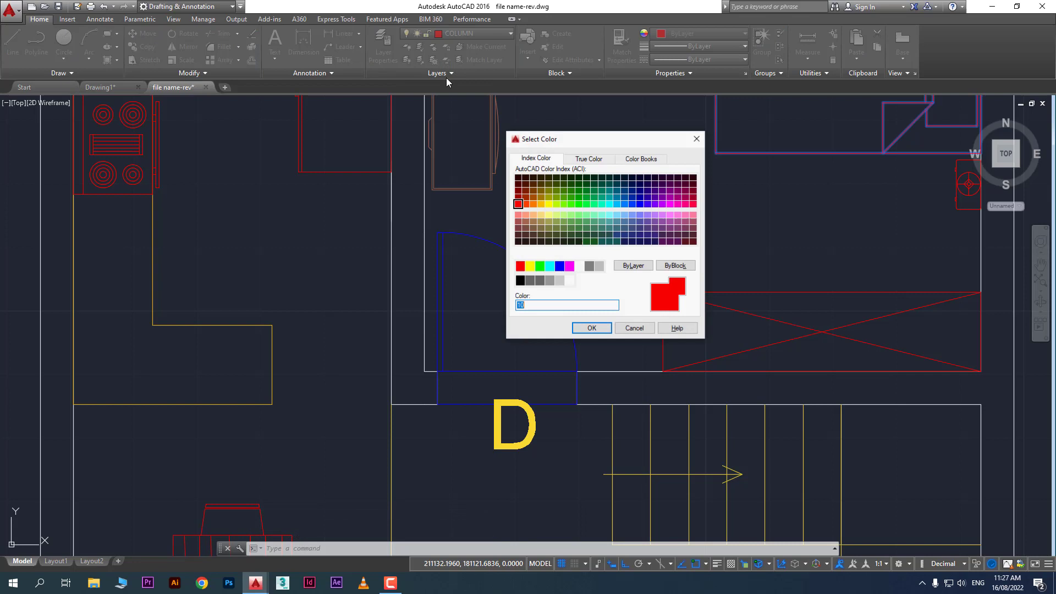
click(549, 191)
click(591, 328)
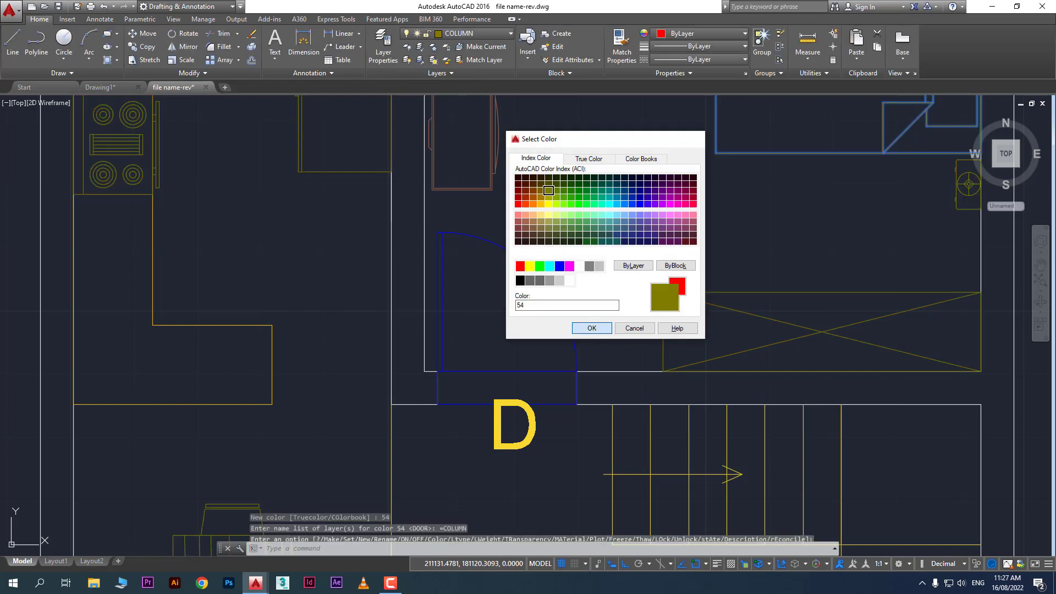
key(Escape)
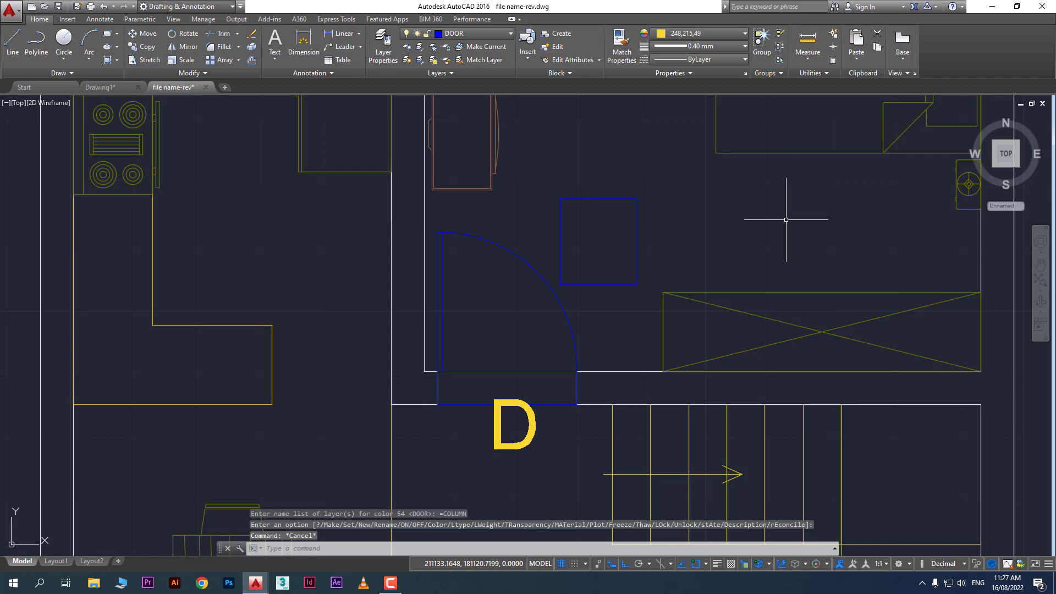
- Delete the blue rectangle between the door and the crossed wardrobe
click(636, 231)
click(589, 180)
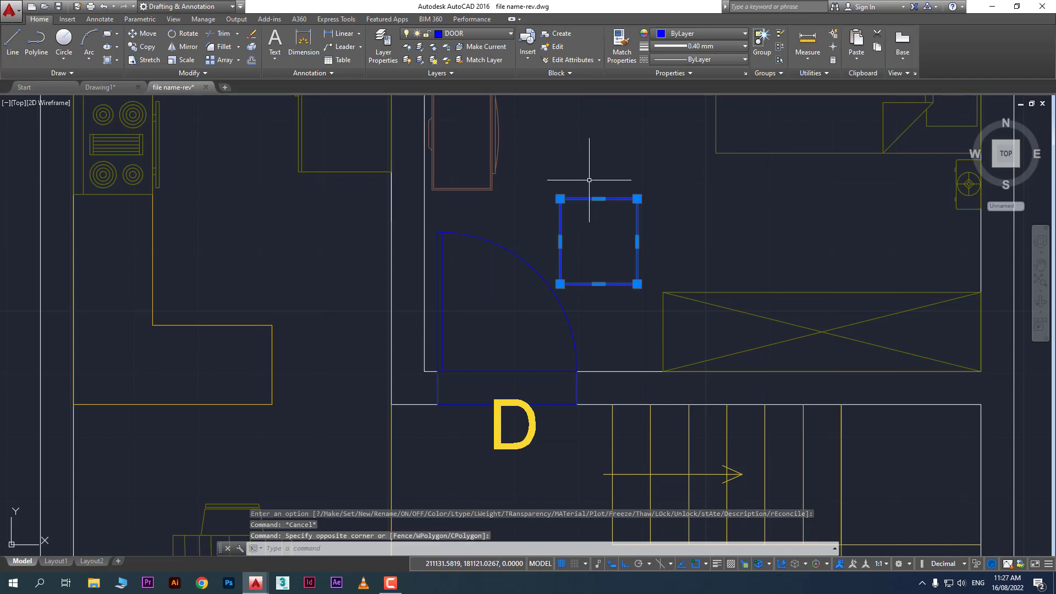
key(Delete)
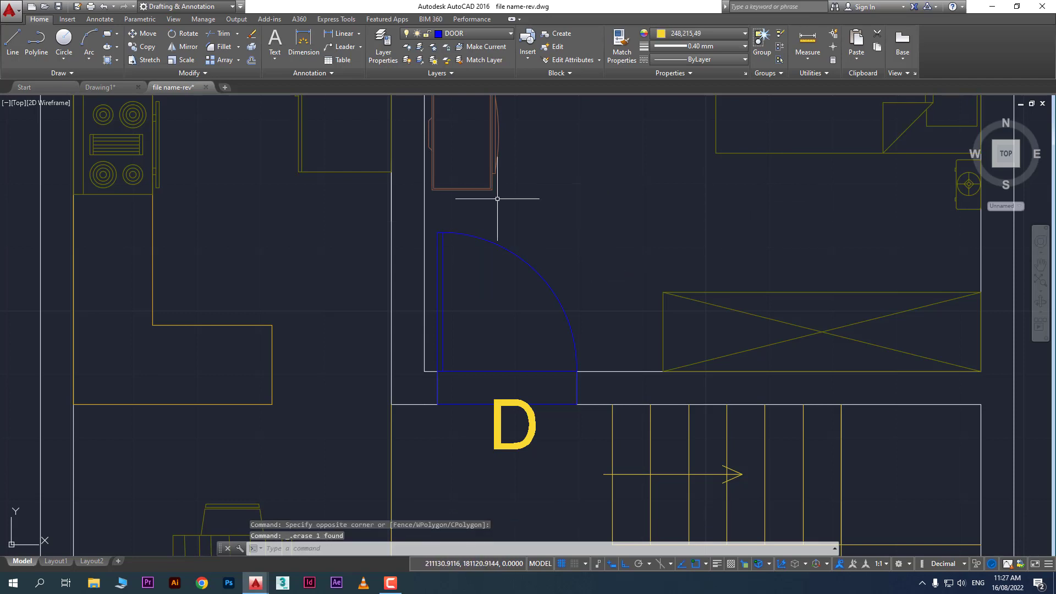
- Make FOLOR the current layer and draw a small upright rectangle above and beside the blue door's swing
click(480, 34)
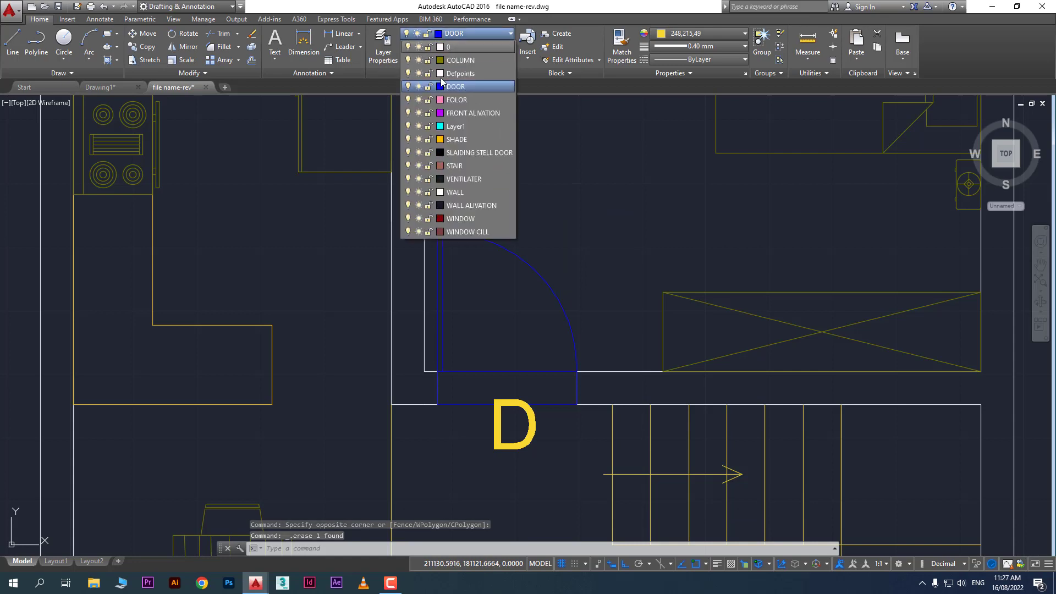
click(461, 100)
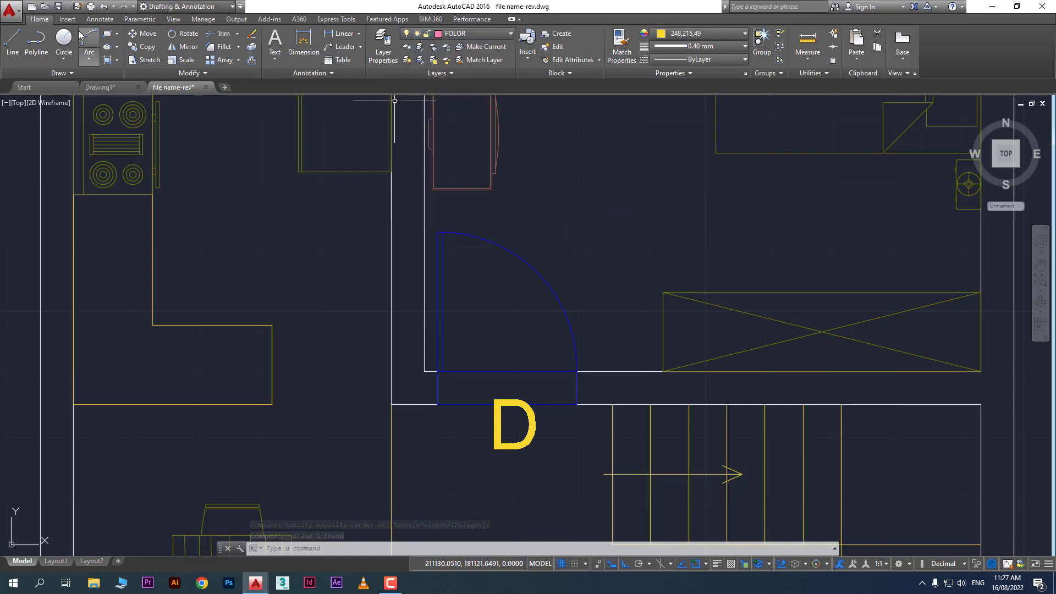
click(107, 34)
click(578, 134)
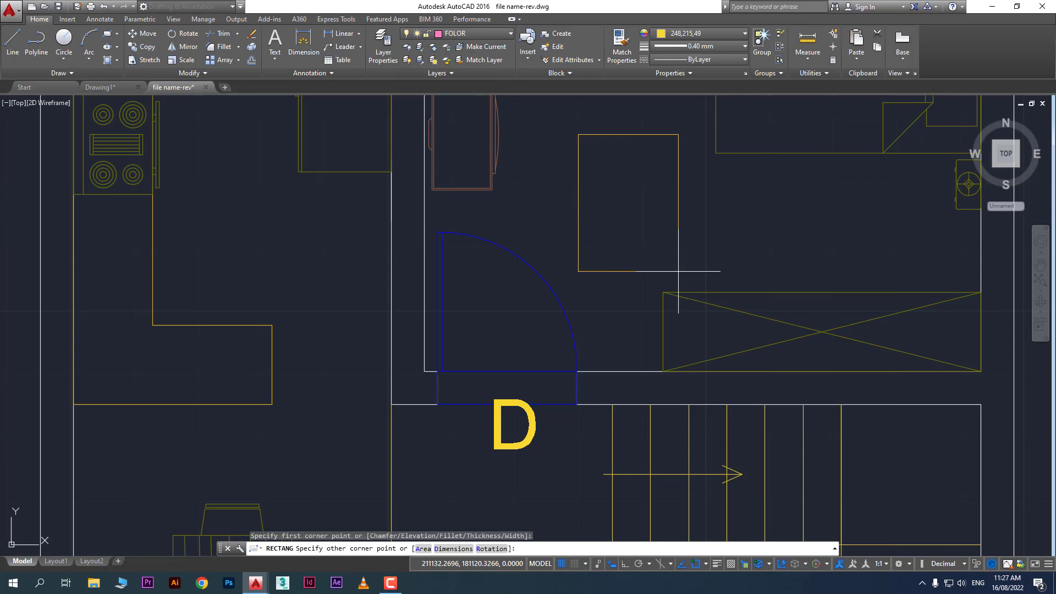
click(659, 241)
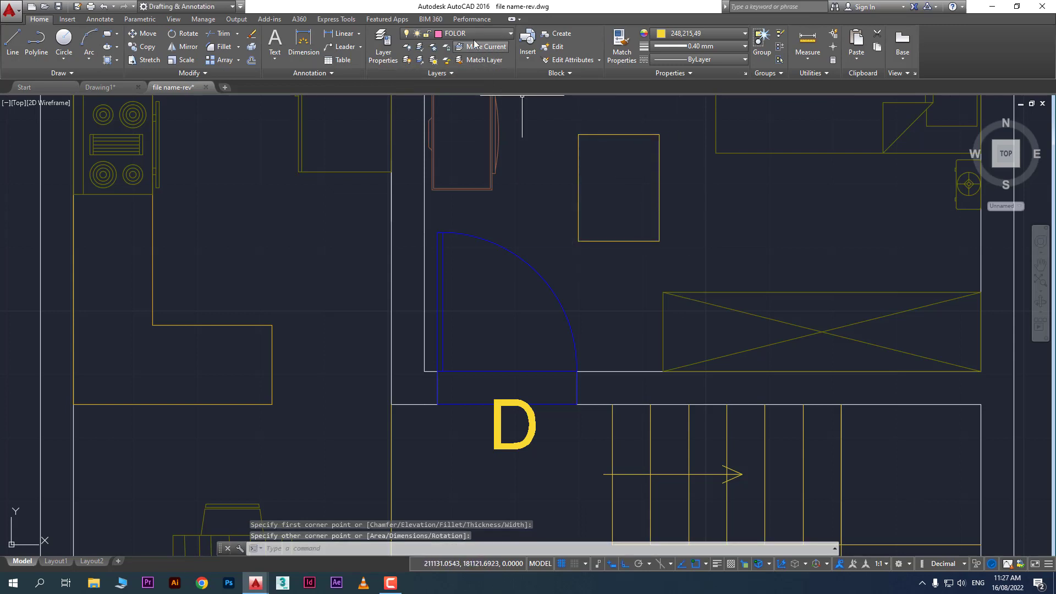
- Set the colour of the new FOLOR rectangle to ByLayer
click(616, 166)
click(594, 132)
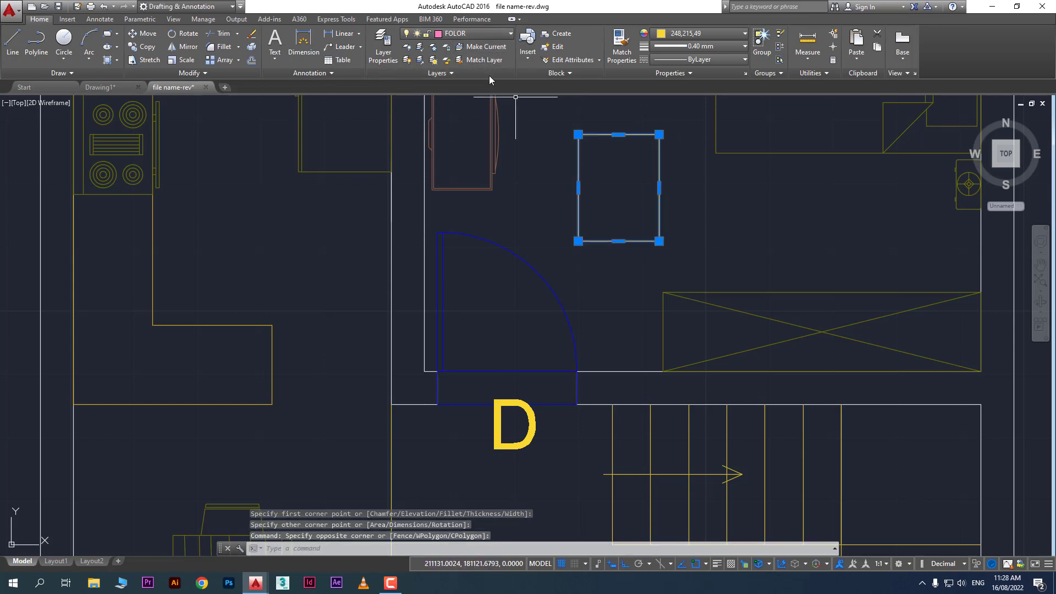
click(687, 33)
click(682, 49)
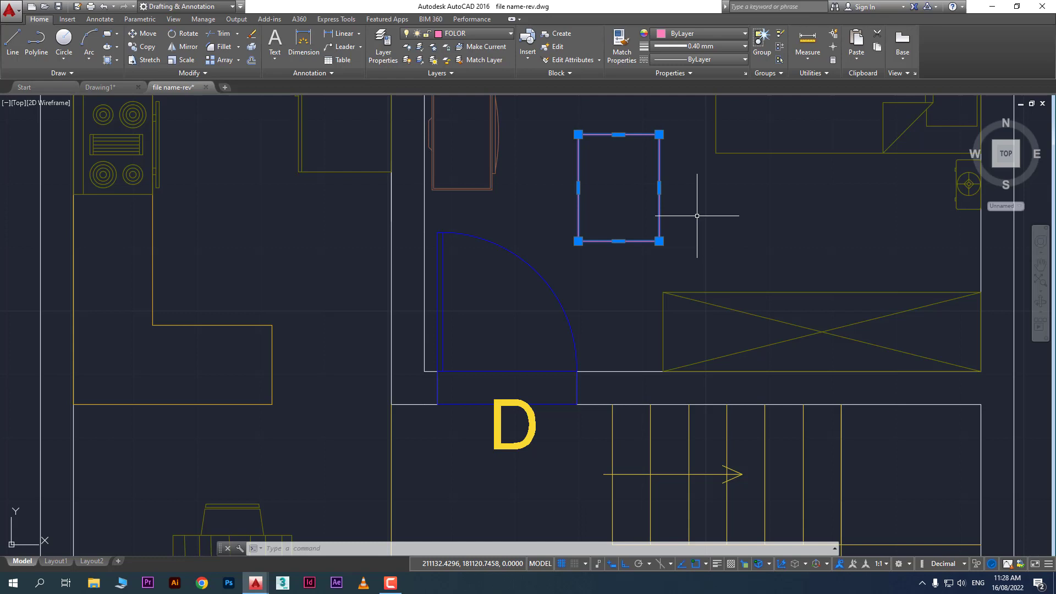
key(Escape)
- Inspect the layer and colour assigned to the L-shaped kitchen counter outline
click(254, 310)
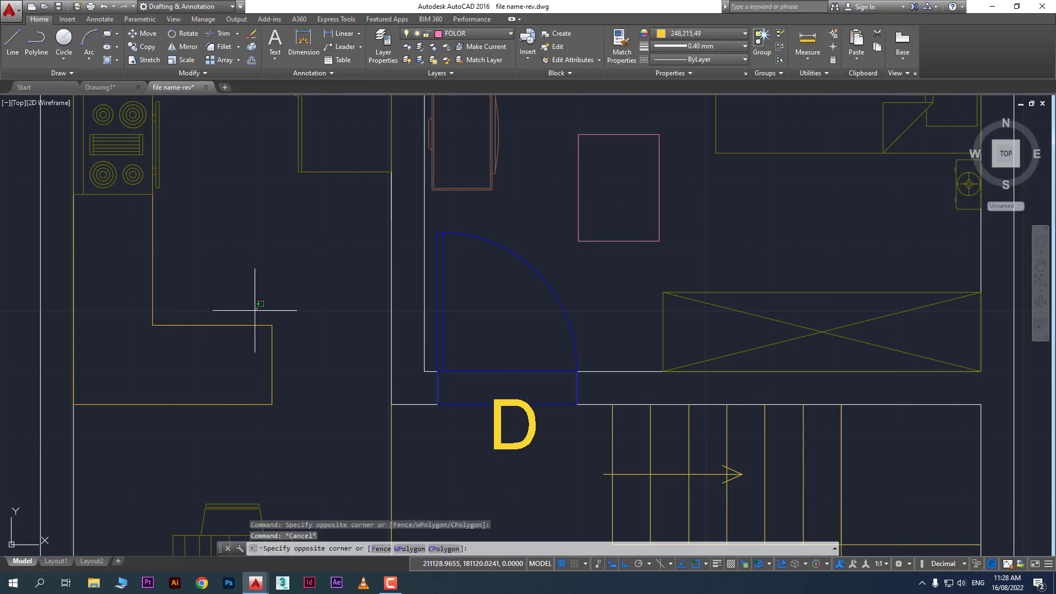
click(236, 350)
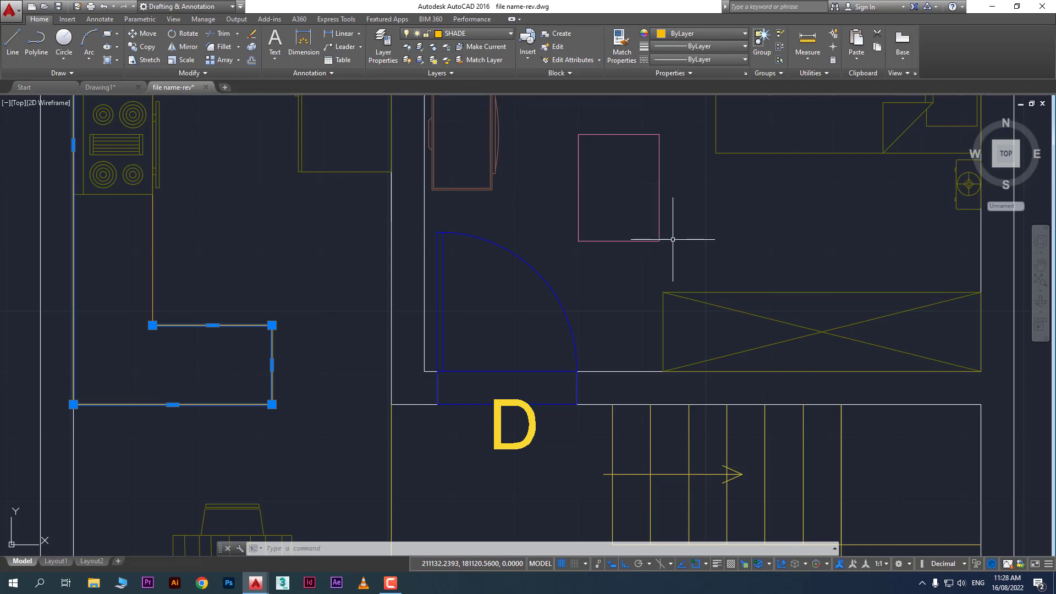
key(Escape)
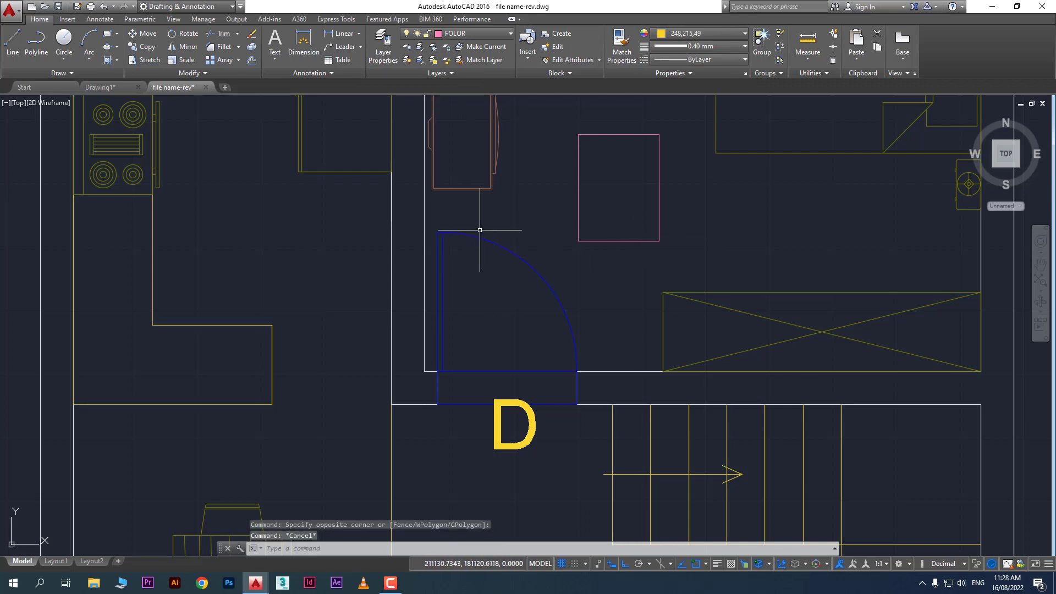
click(493, 47)
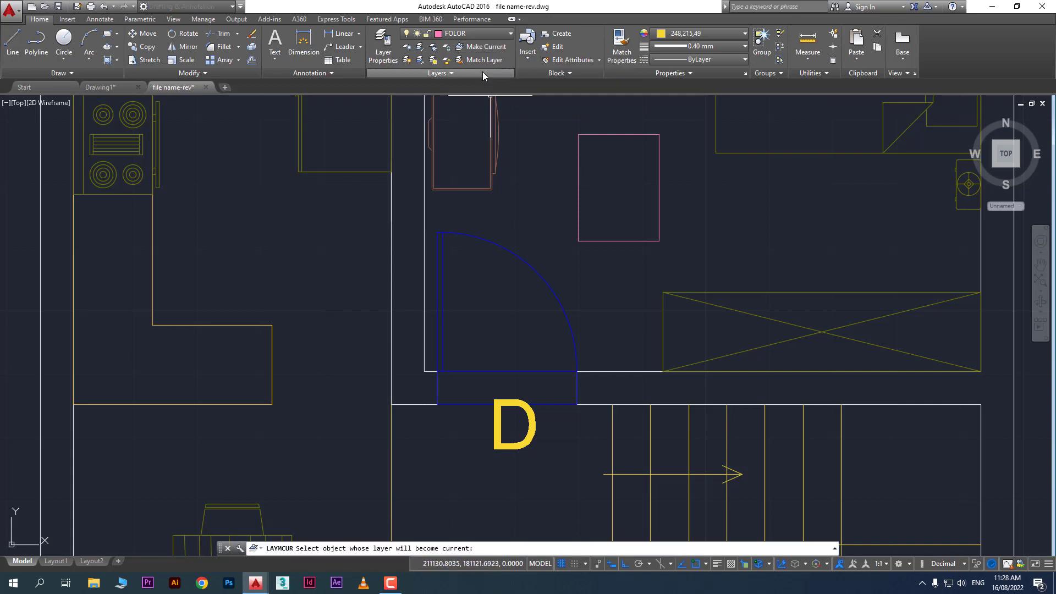
key(Escape)
- Draw a circle with a radius of about 0.41 outside the outer wall near the stove and check its layer and colour
mouse_move(130, 284)
middle_down()
mouse_move(255, 307)
mouse_move(311, 297)
middle_up()
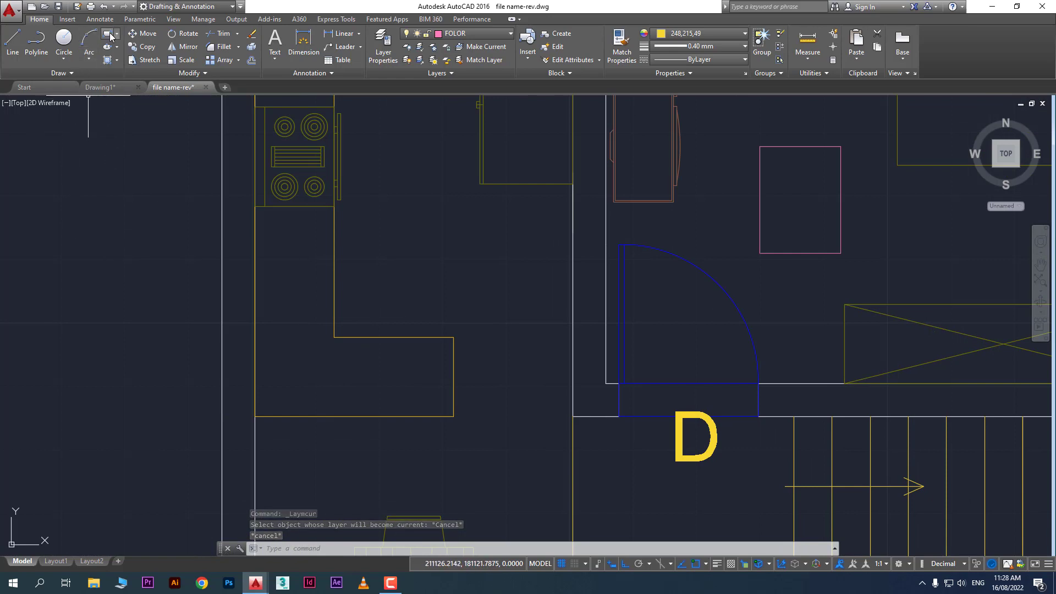
click(64, 41)
click(108, 152)
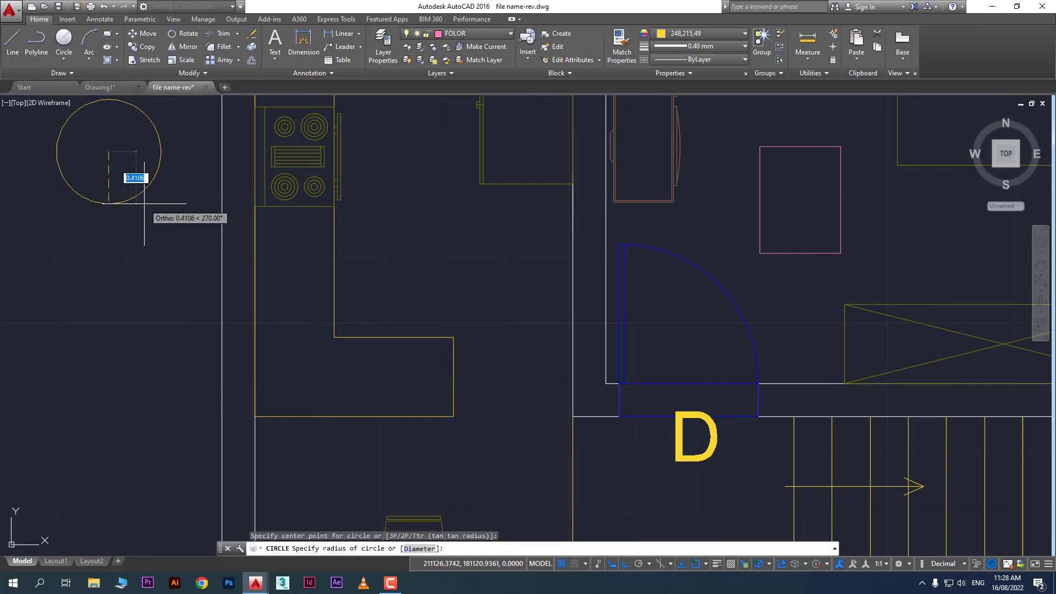
click(146, 203)
scroll(140, 181, up, 2)
middle_drag(138, 183, 176, 253)
click(152, 193)
click(25, 123)
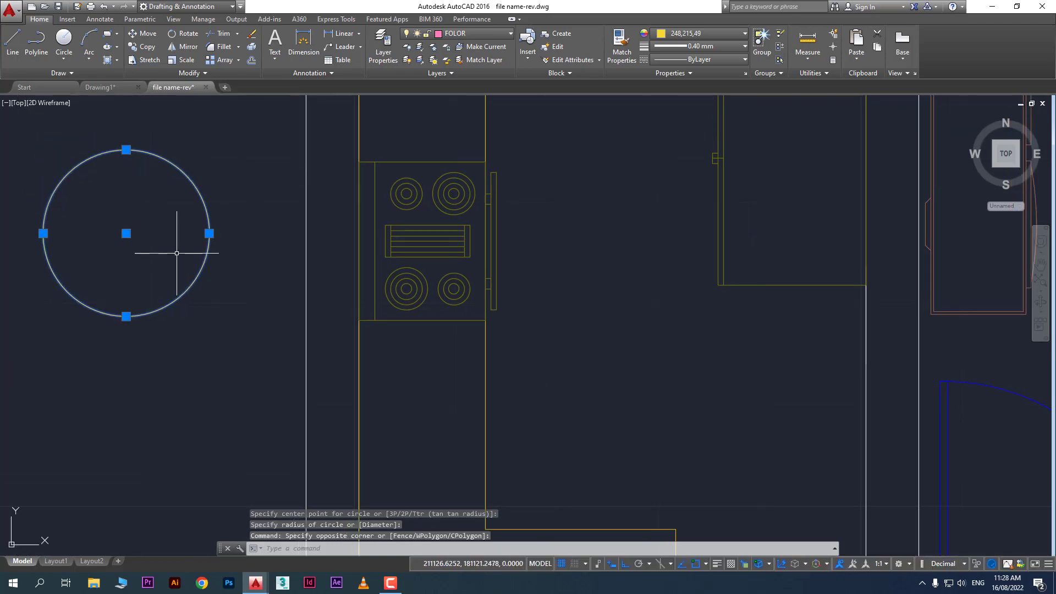
key(Escape)
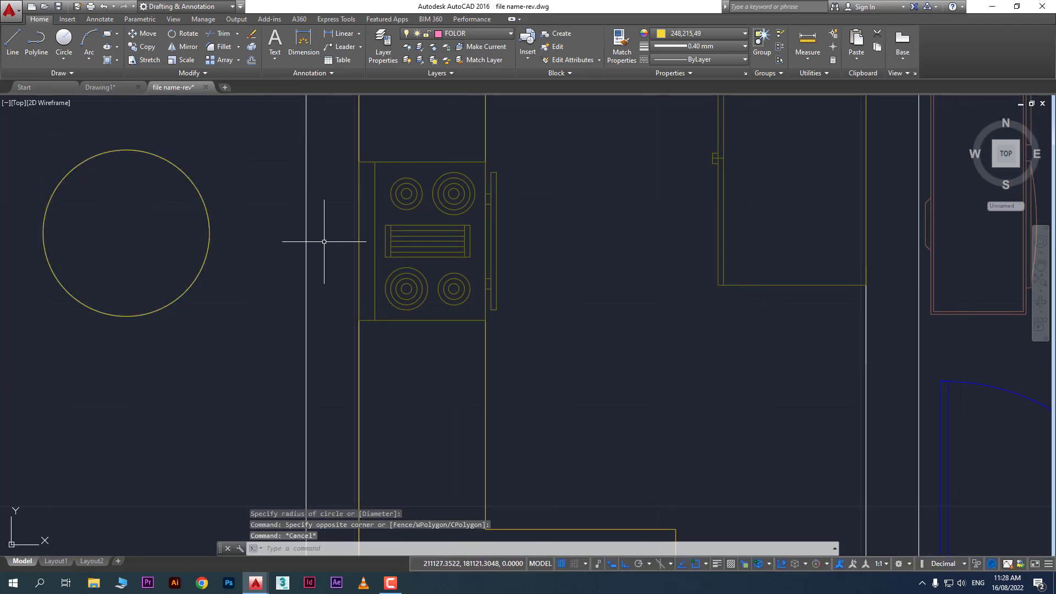
- Inspect the layers and colours of the counter's front edge and of the rectangular unit across from the stove
scroll(319, 236, down, 2)
middle_drag(319, 236, 323, 282)
click(447, 154)
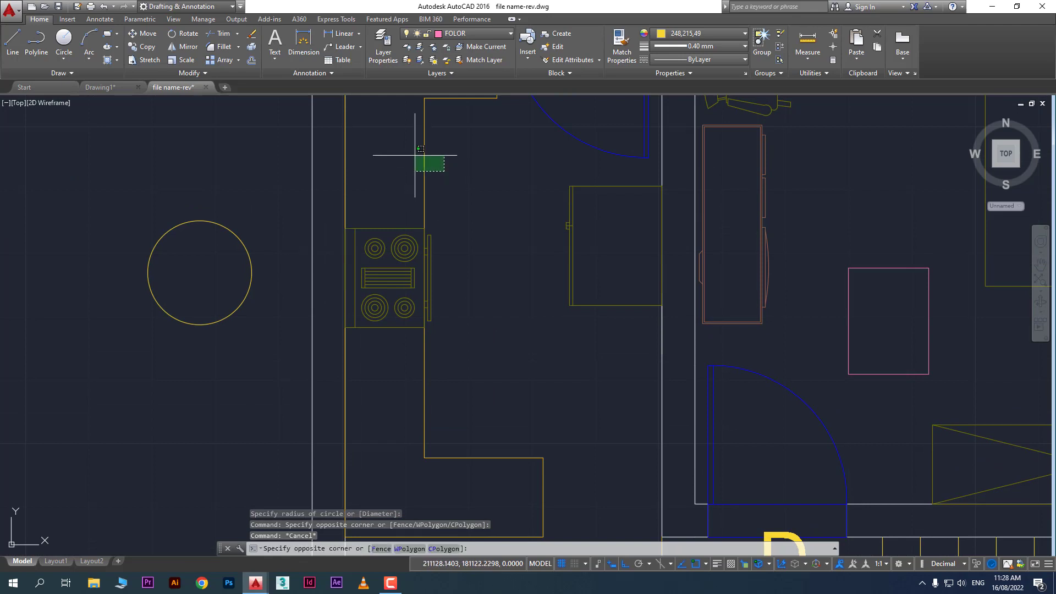
click(415, 155)
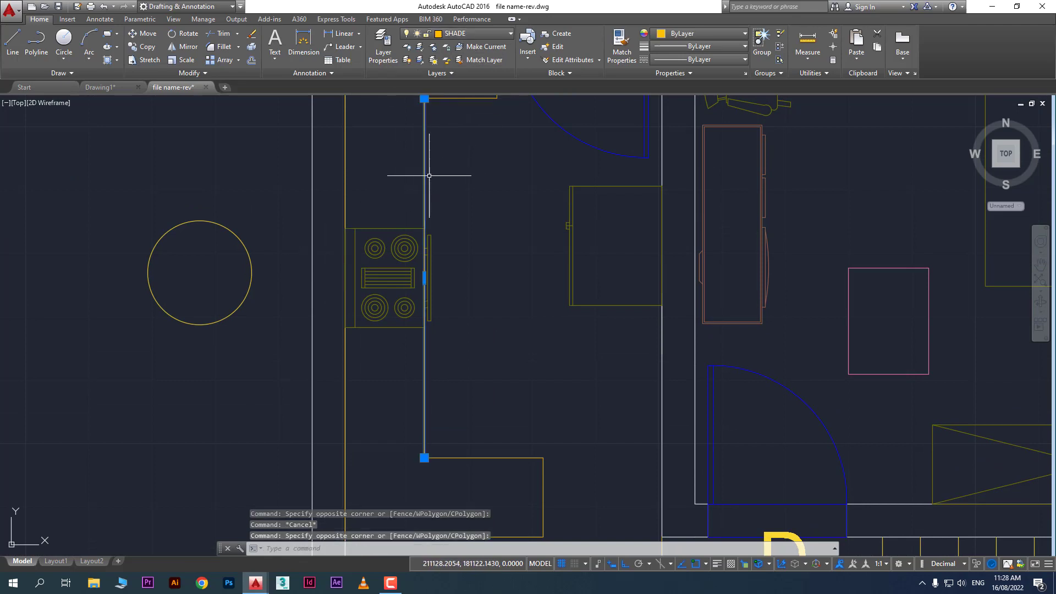
key(Escape)
middle_drag(446, 288, 415, 229)
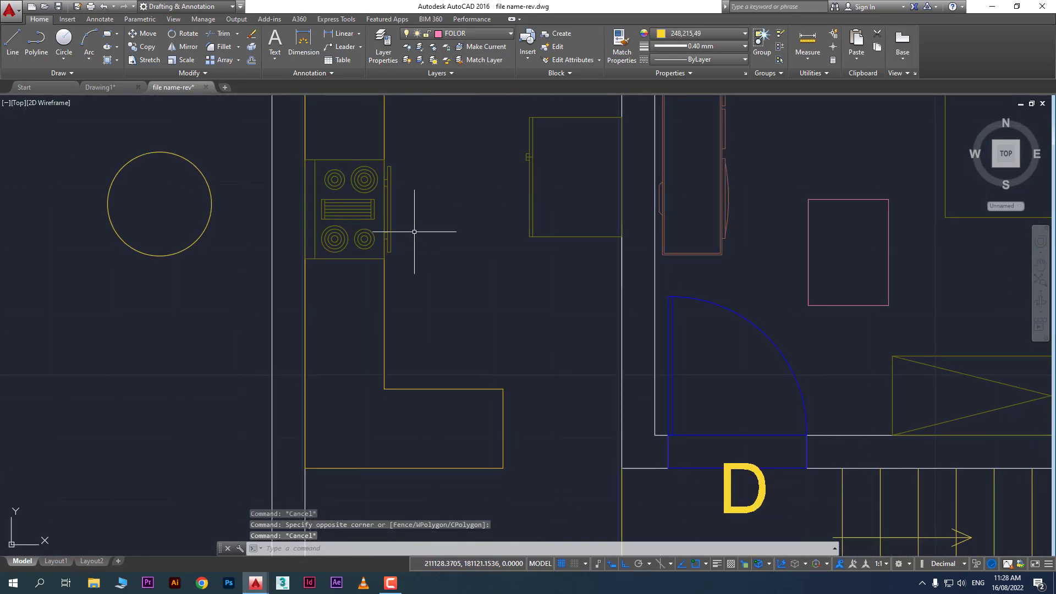
click(575, 265)
click(496, 201)
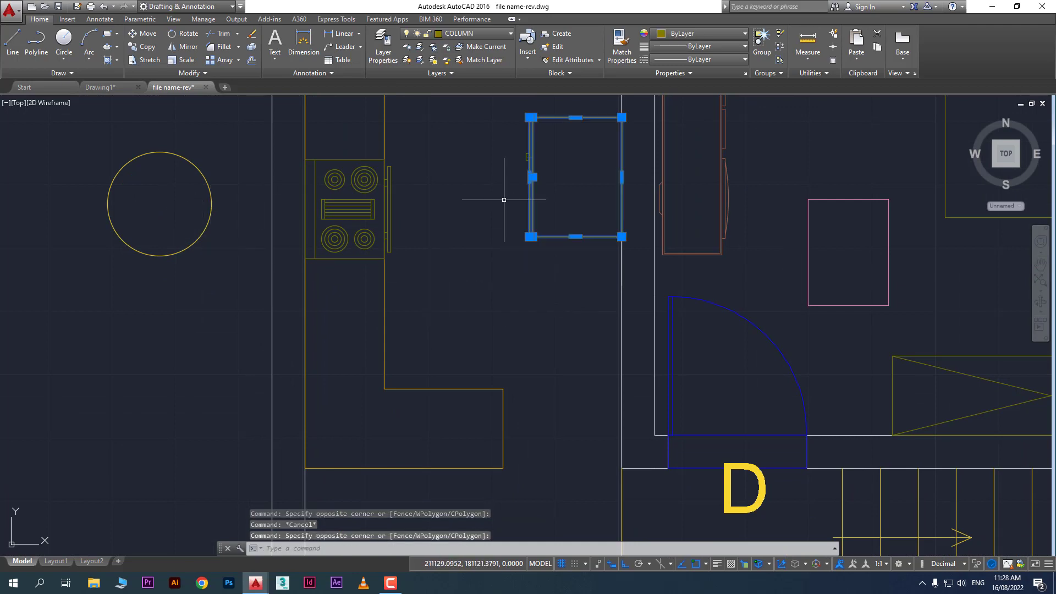
key(Escape)
click(873, 324)
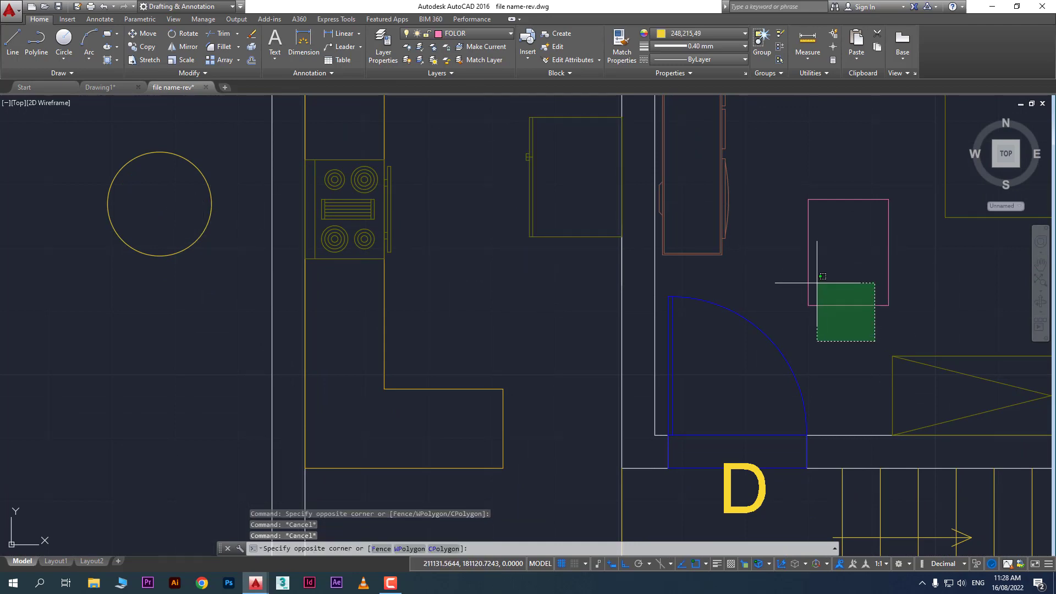
key(Escape)
scroll(766, 308, down, 3)
scroll(767, 309, up, 2)
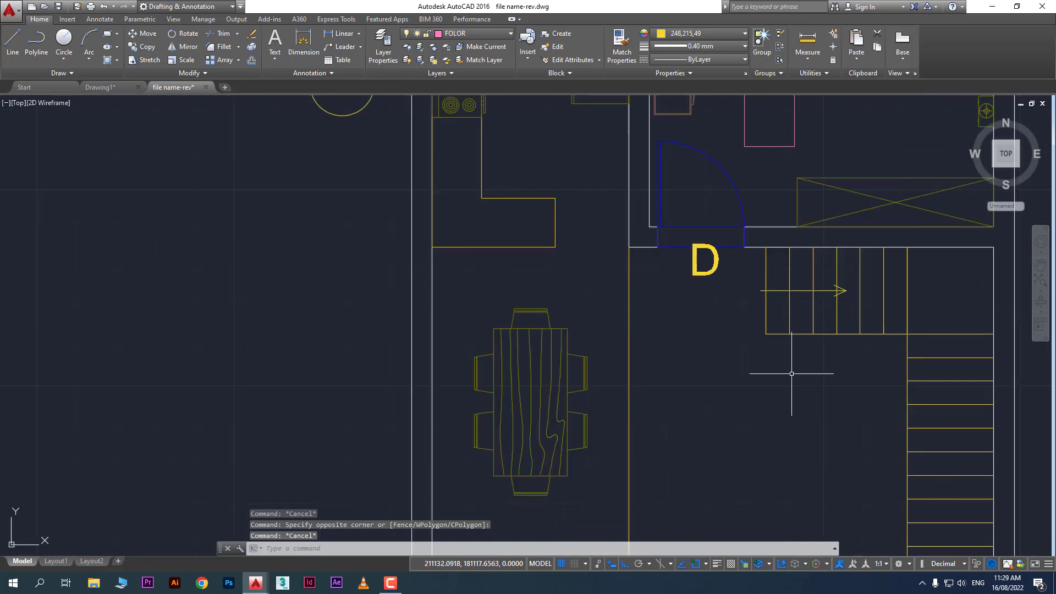
click(804, 364)
key(Escape)
click(813, 388)
key(Escape)
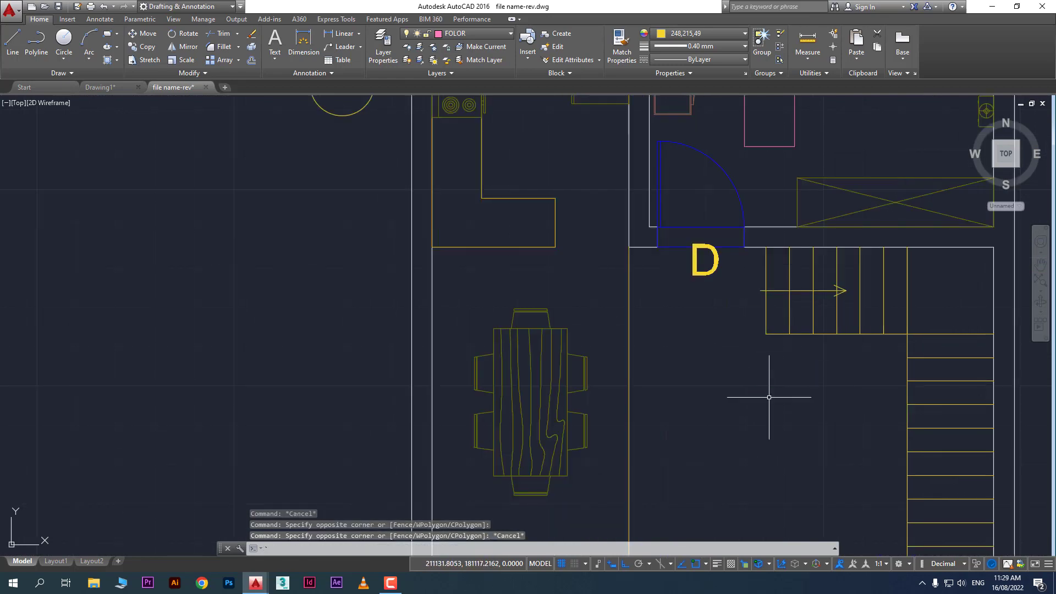
- Delete the circle outside the outer wall near the stove
scroll(380, 229, up, 3)
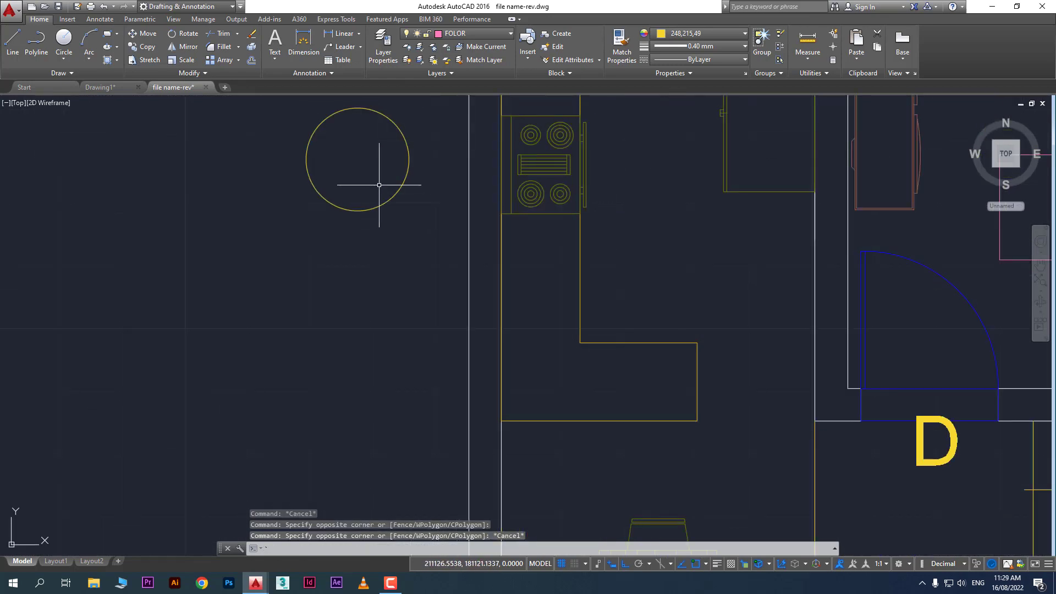
key(Escape)
key(Escape)
click(427, 220)
click(368, 188)
key(Delete)
- Draw two adjoining horizontal rectangles, one directly below the other, in the open space under the stair arrow
scroll(902, 467, down, 2)
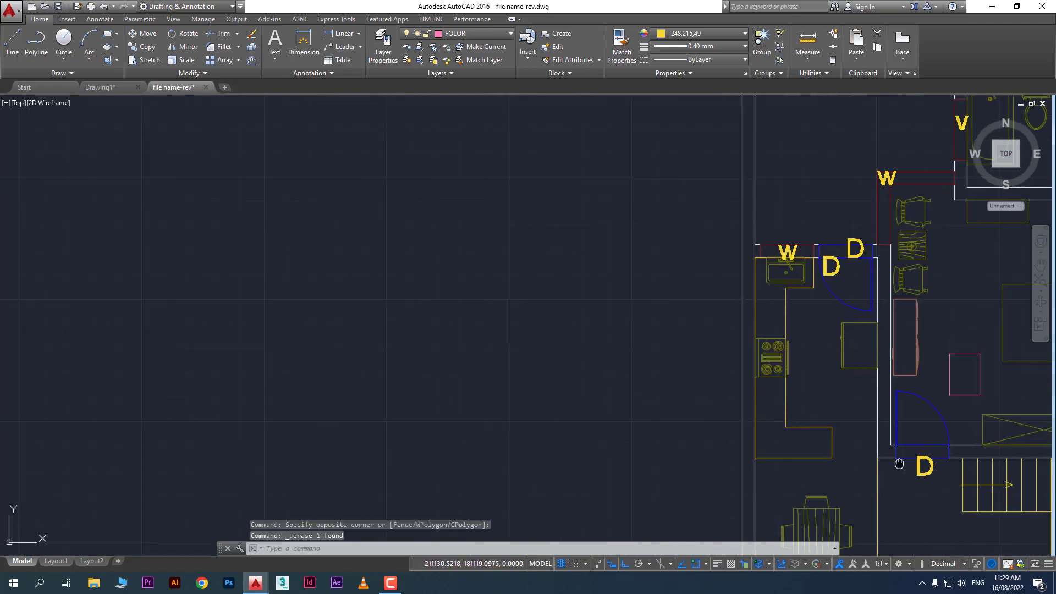
middle_drag(899, 463, 623, 180)
scroll(646, 223, up, 1)
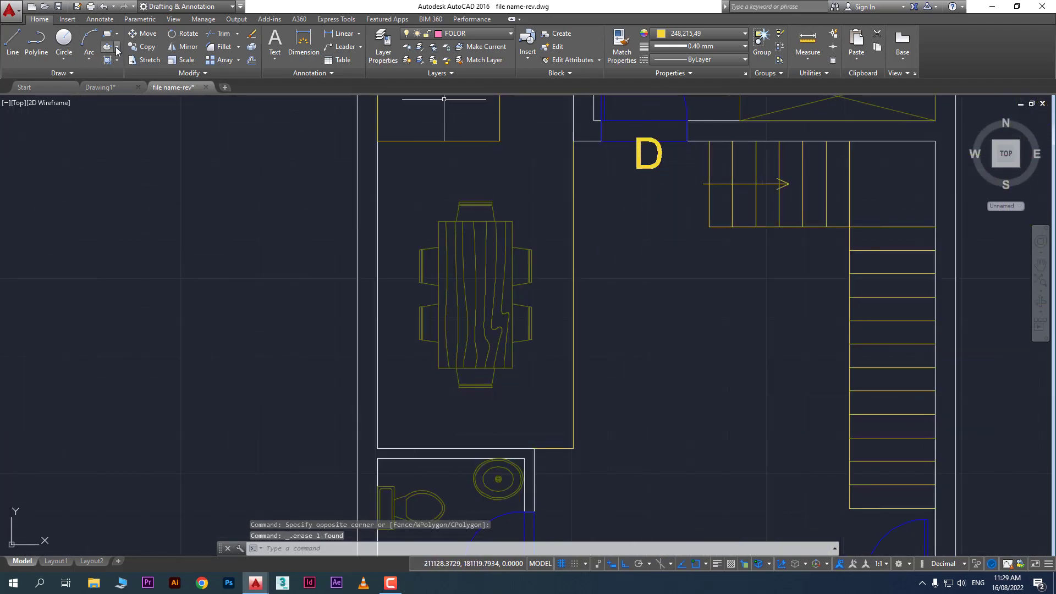
click(108, 34)
click(697, 275)
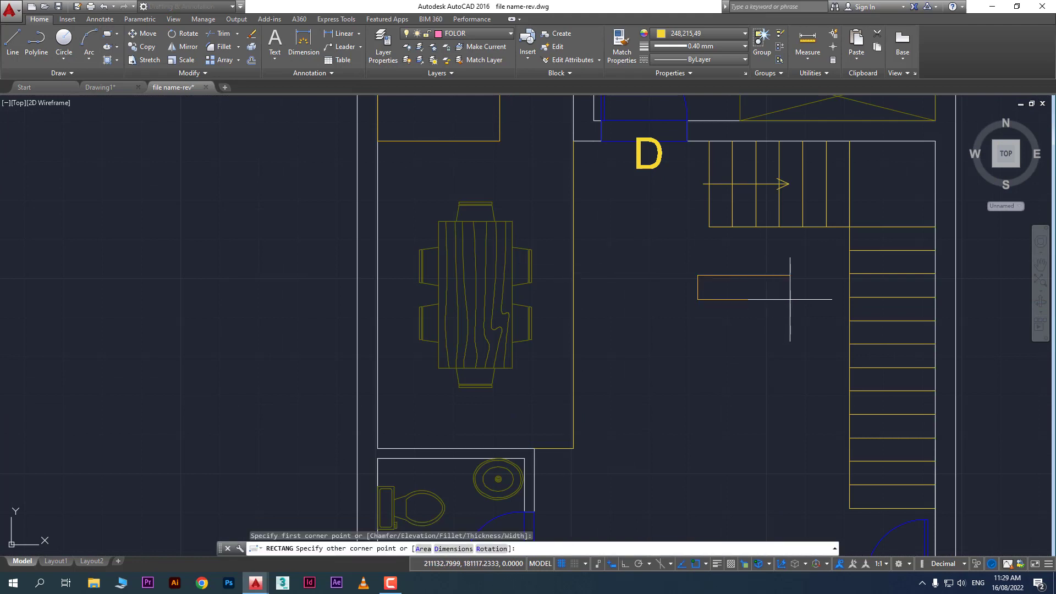
click(790, 299)
key(space)
click(789, 330)
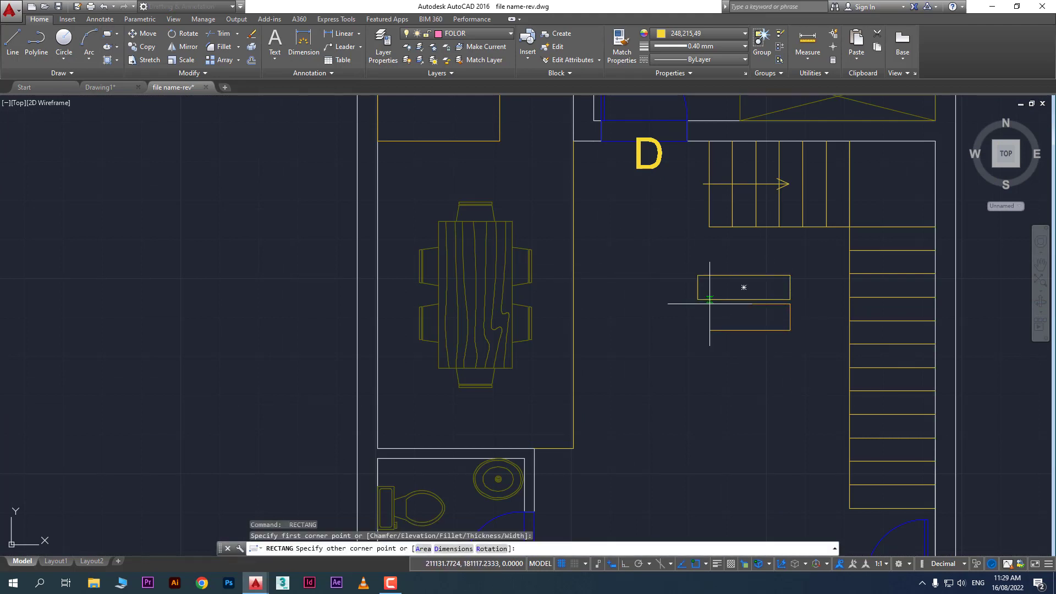
click(698, 300)
key(Escape)
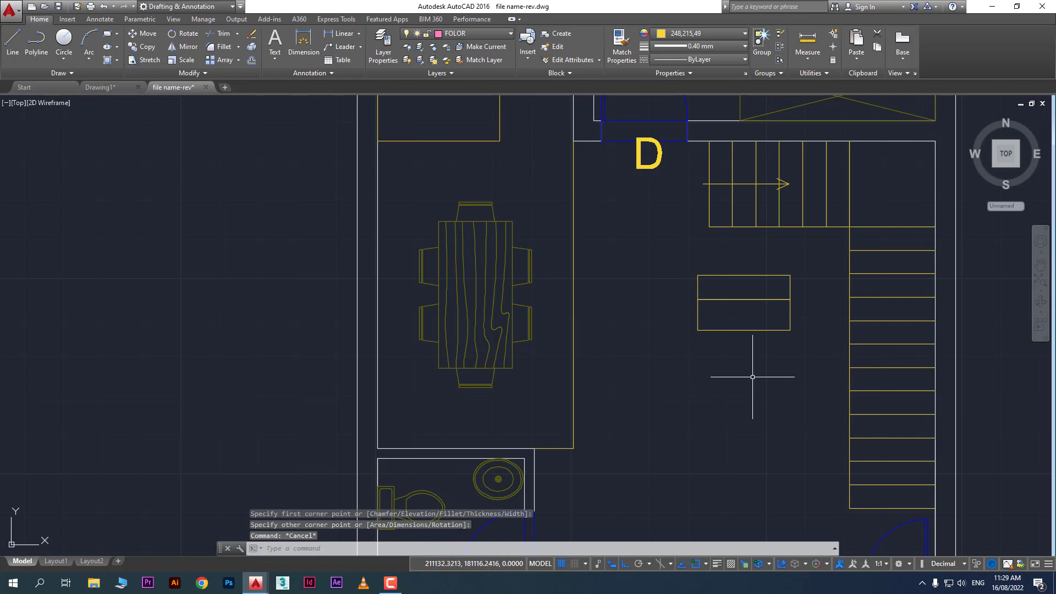
- Check the layer and colour of the two adjoining rectangles and of two neighbouring stair treads
click(754, 374)
click(678, 281)
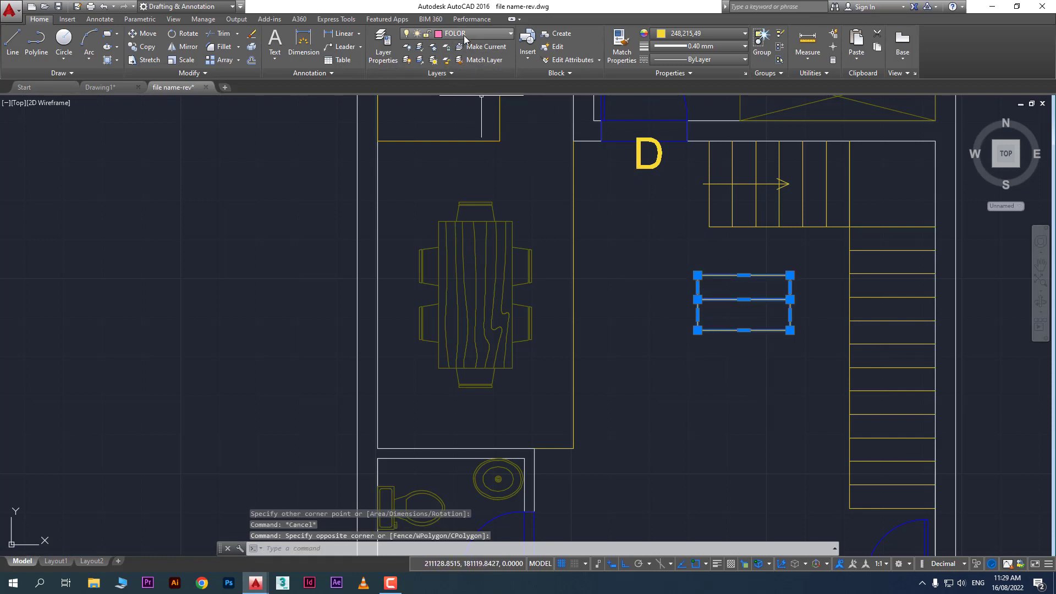
key(Escape)
click(877, 313)
click(857, 272)
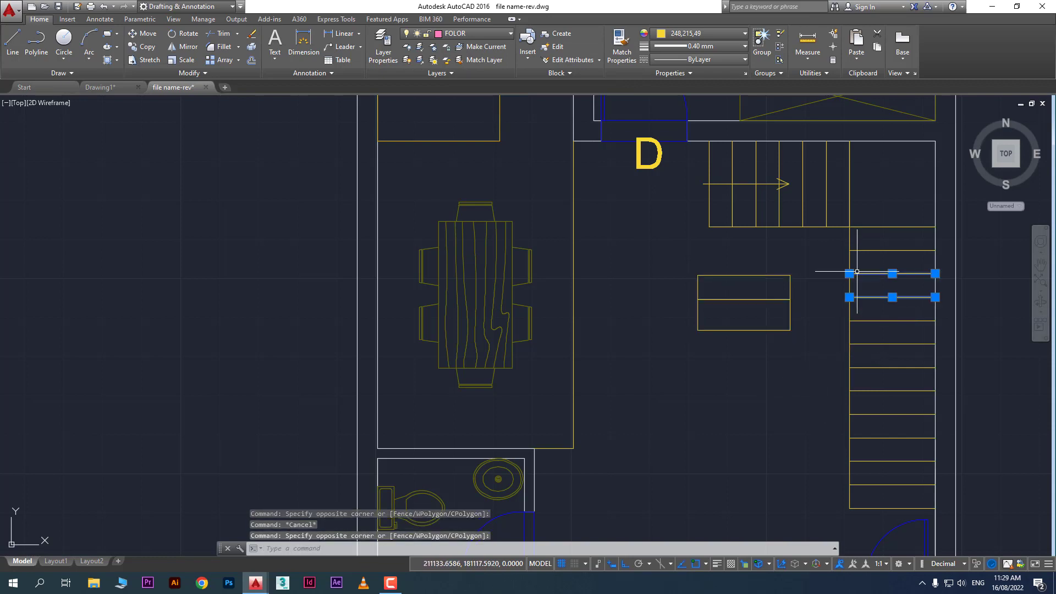
key(Escape)
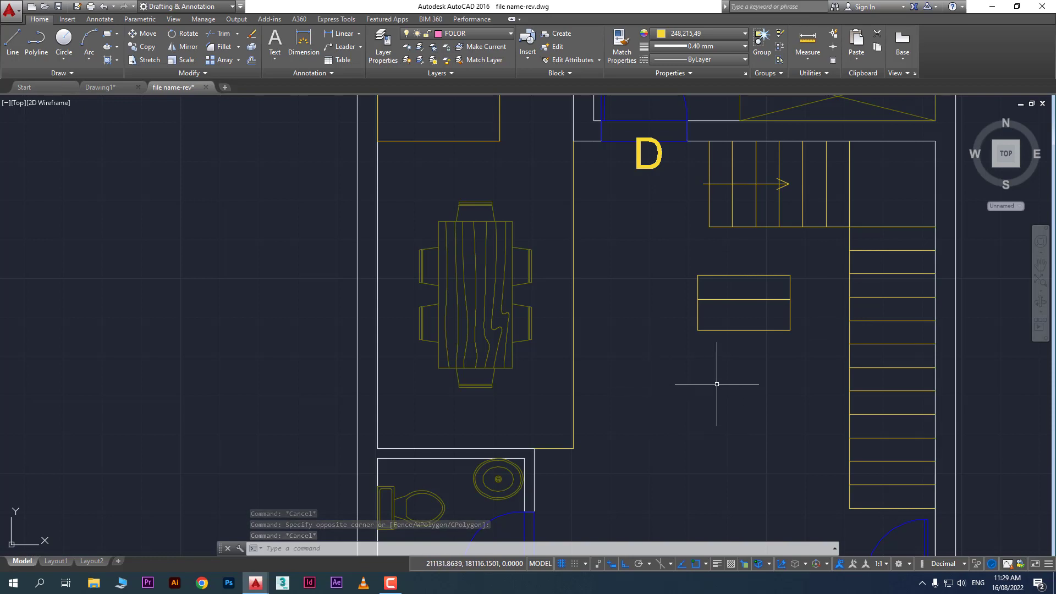
- Move both adjoining rectangles to the DOOR layer with Match Layer, using the D-marked door opening in the middle of the wall as destination
scroll(742, 351, up, 2)
middle_drag(742, 348, 694, 337)
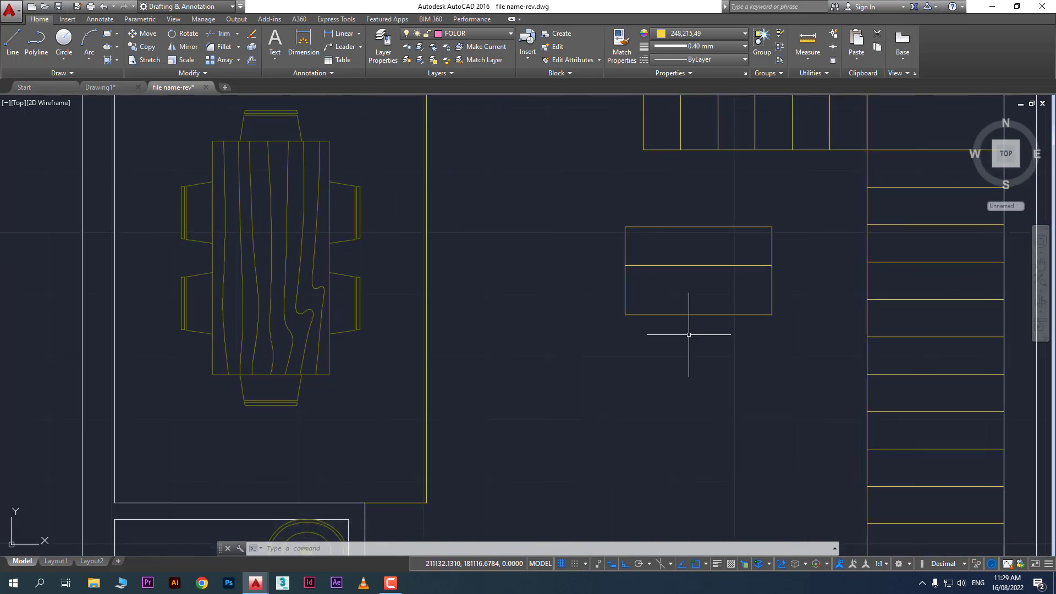
click(699, 341)
click(649, 264)
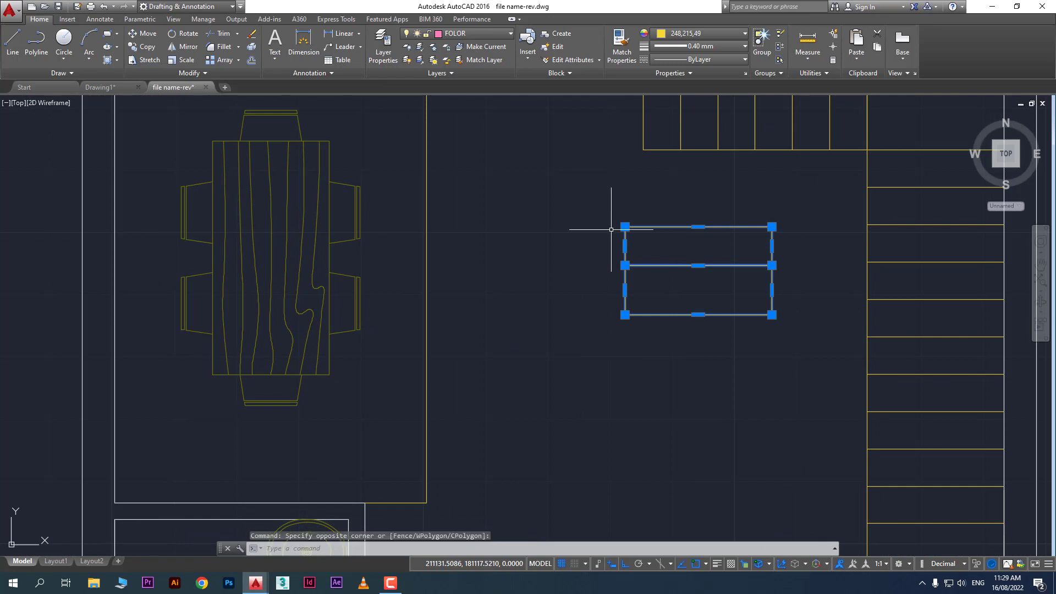
scroll(657, 243, down, 3)
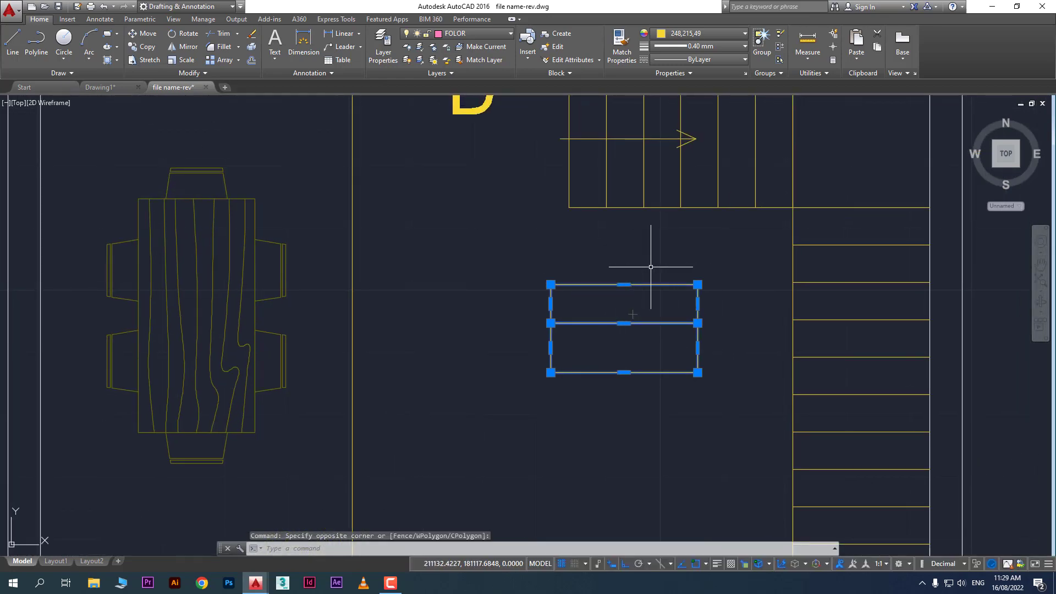
scroll(651, 267, down, 4)
scroll(632, 342, up, 4)
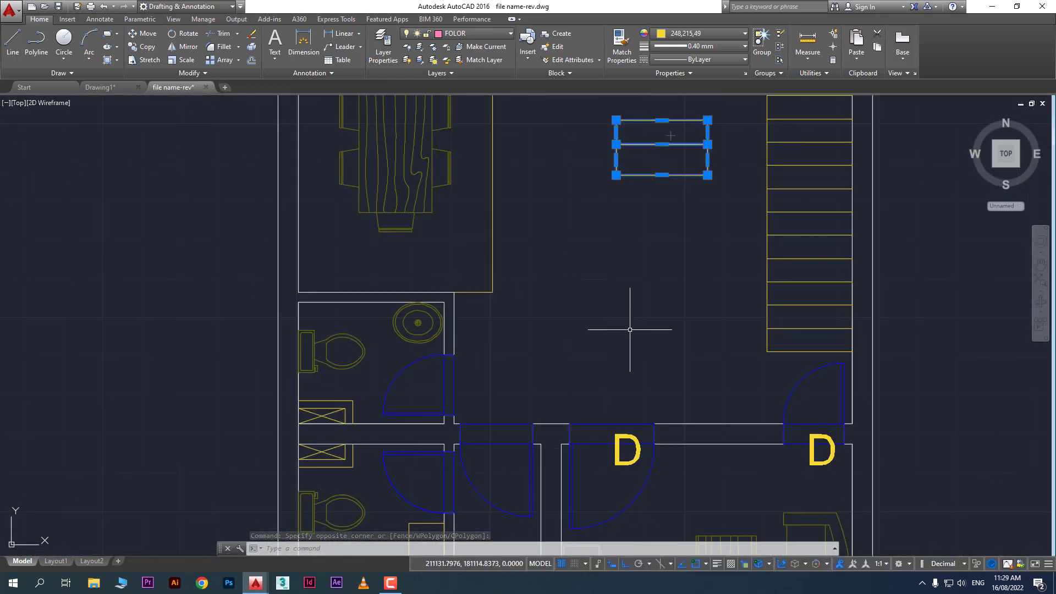
middle_drag(632, 342, 615, 318)
scroll(615, 318, down, 2)
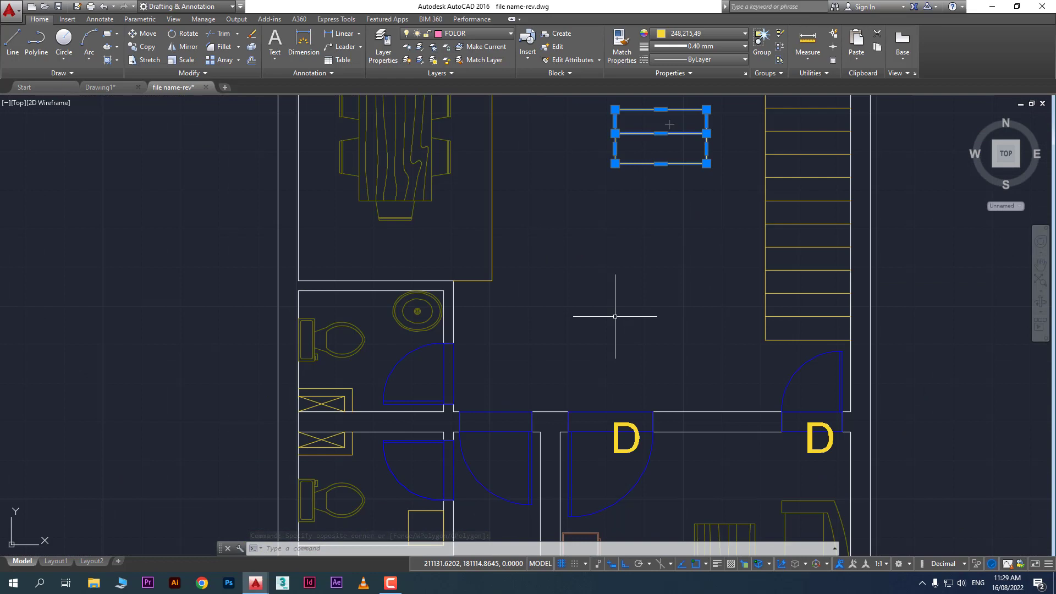
click(481, 62)
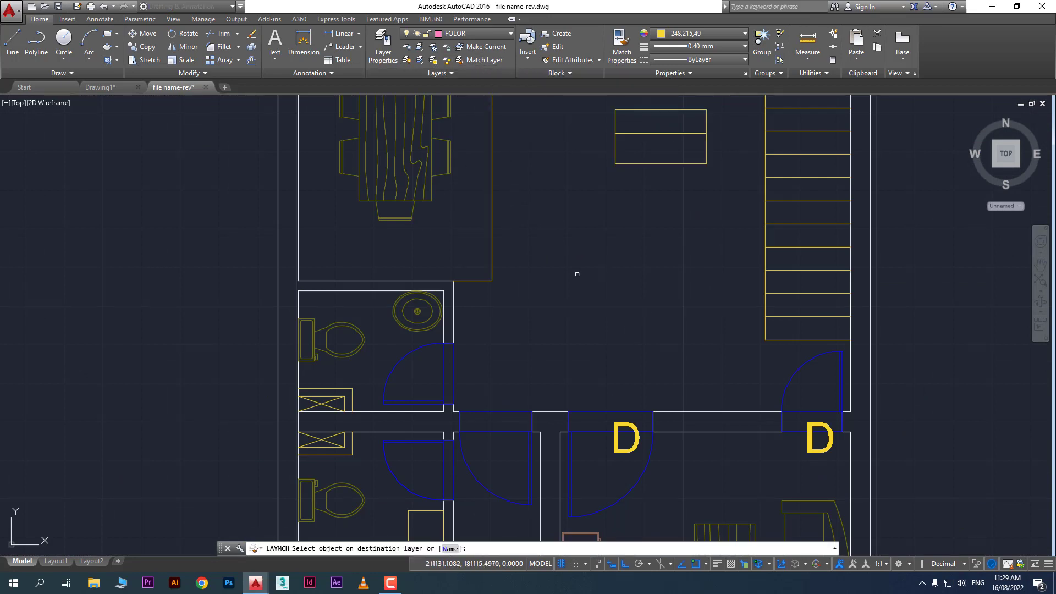
click(584, 410)
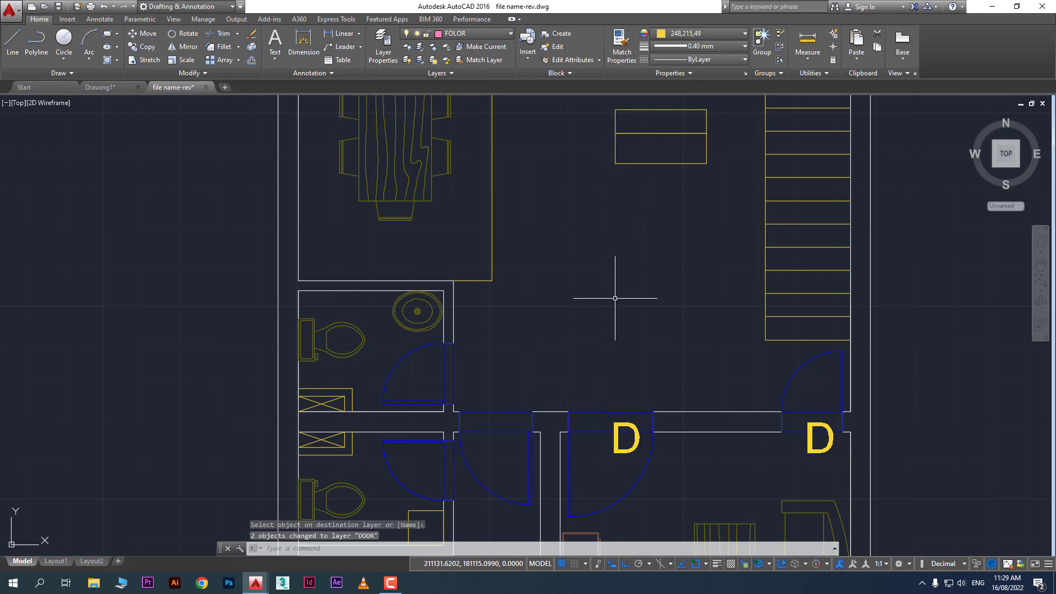
- Match the lower rectangle's layer twice more to the same D-marked door opening
click(668, 189)
click(610, 148)
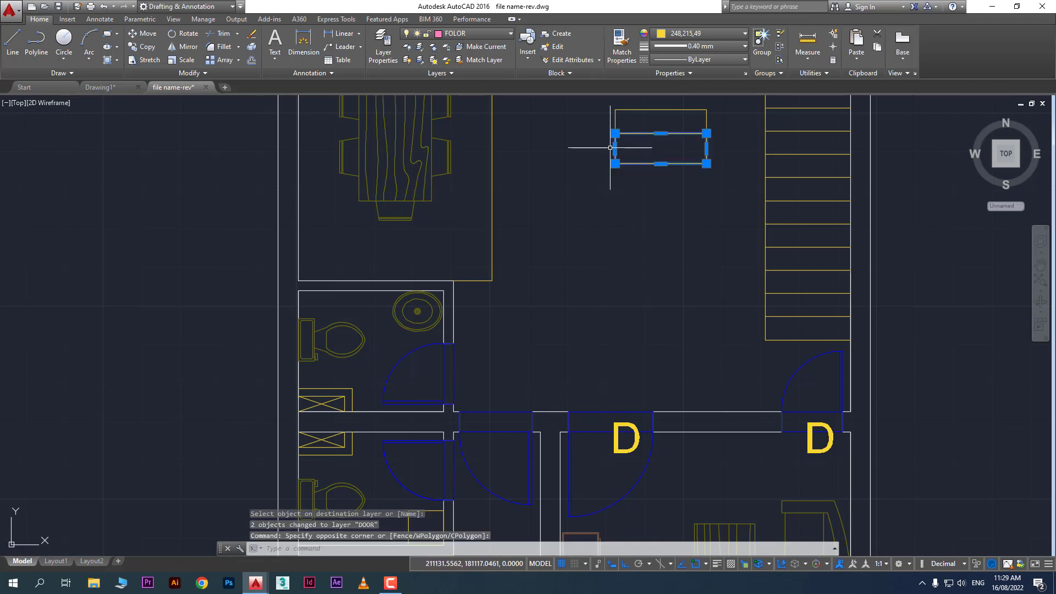
click(483, 58)
click(581, 412)
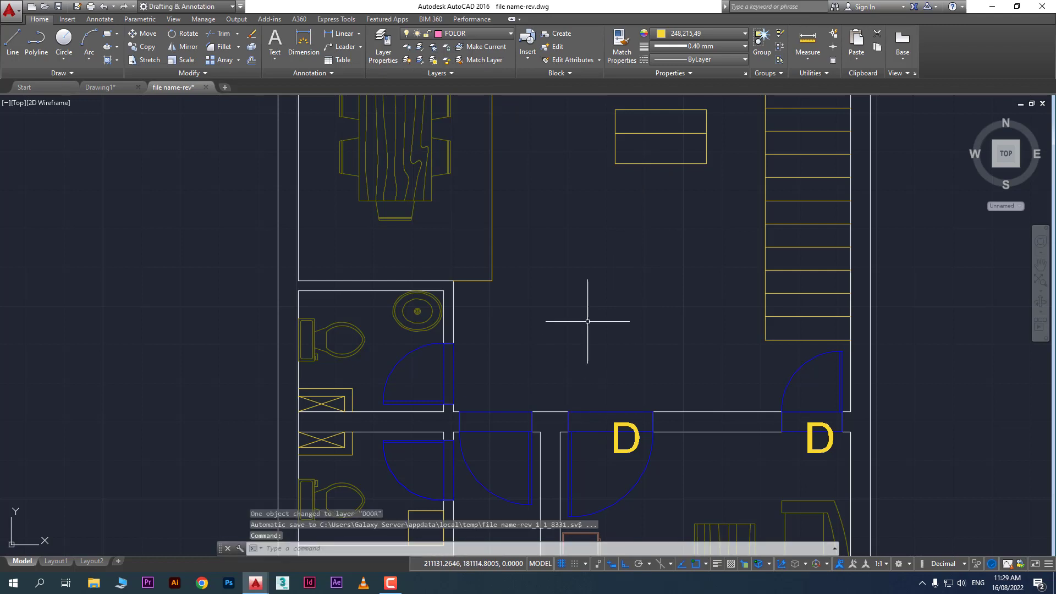
click(650, 184)
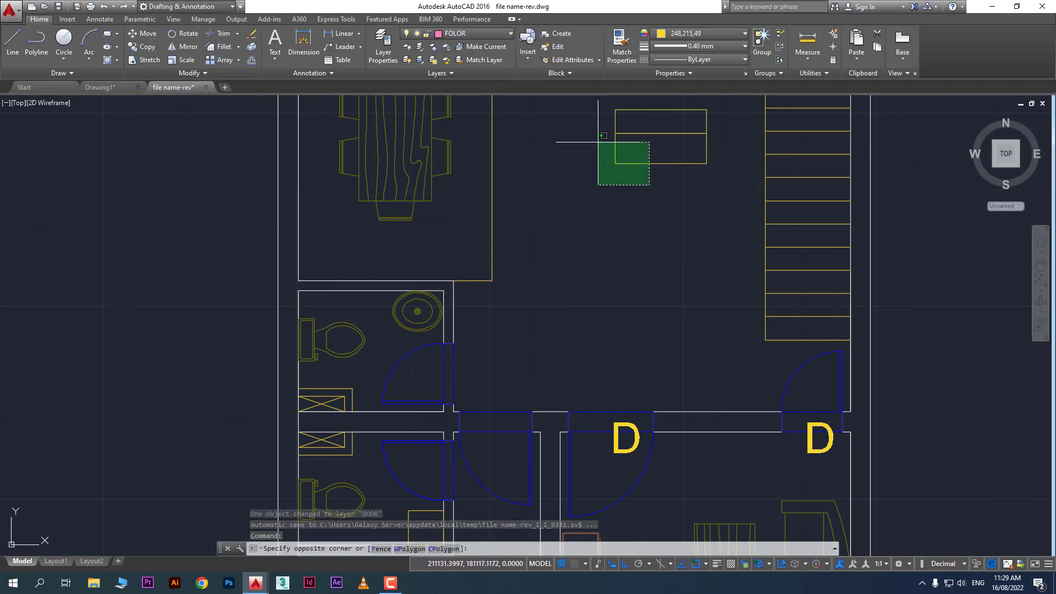
click(604, 136)
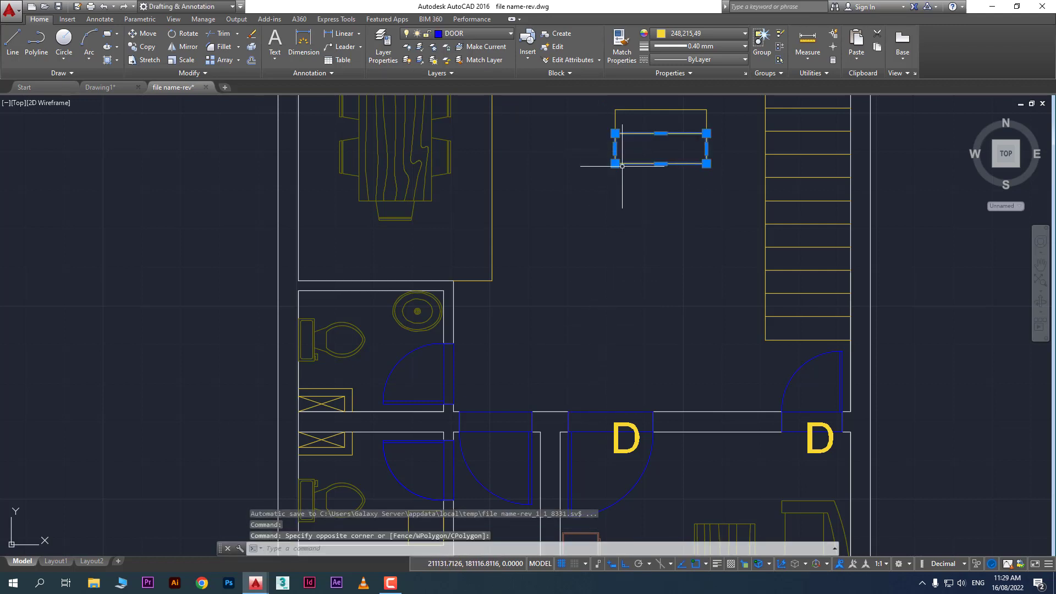
click(489, 60)
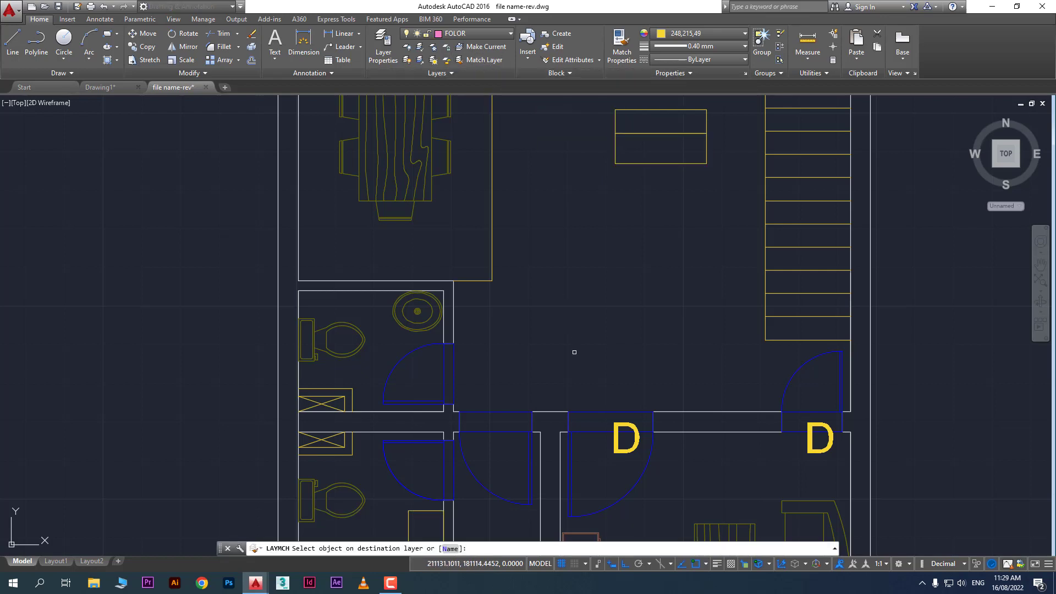
click(586, 410)
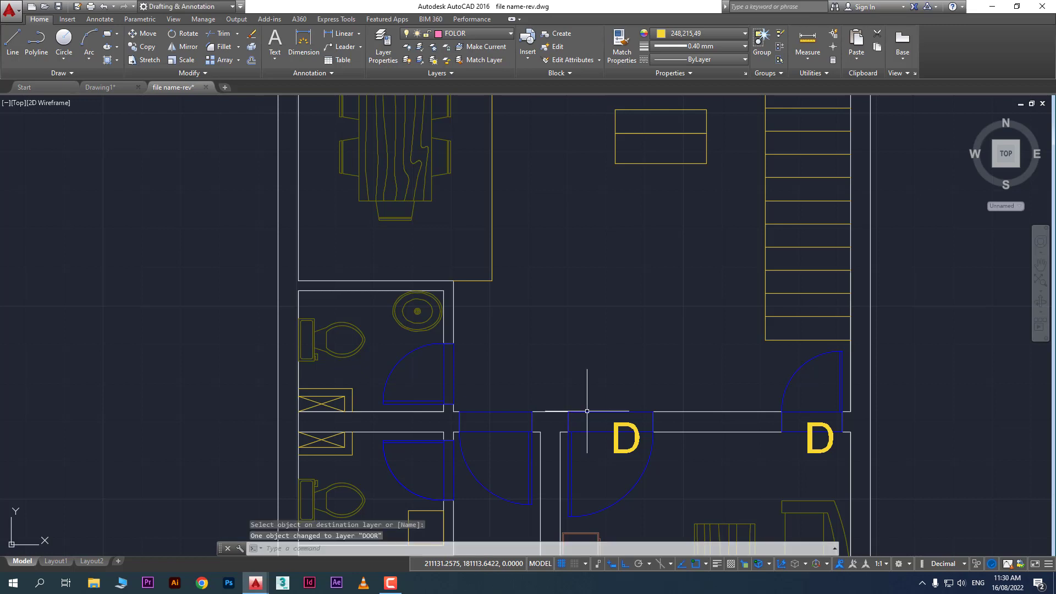
- Inspect the layer and properties of the middle D-marked door opening and its label
click(586, 412)
click(587, 419)
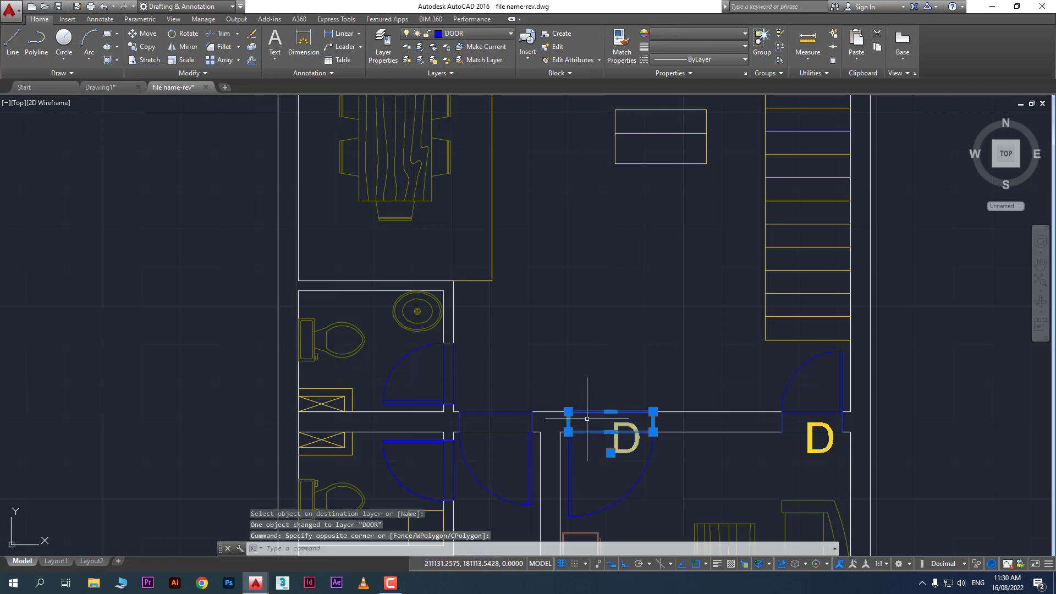
key(Escape)
key(Escape)
- Match the preselected lower rectangle's layer to the unmarked door opening next to the bathrooms
click(626, 173)
click(605, 156)
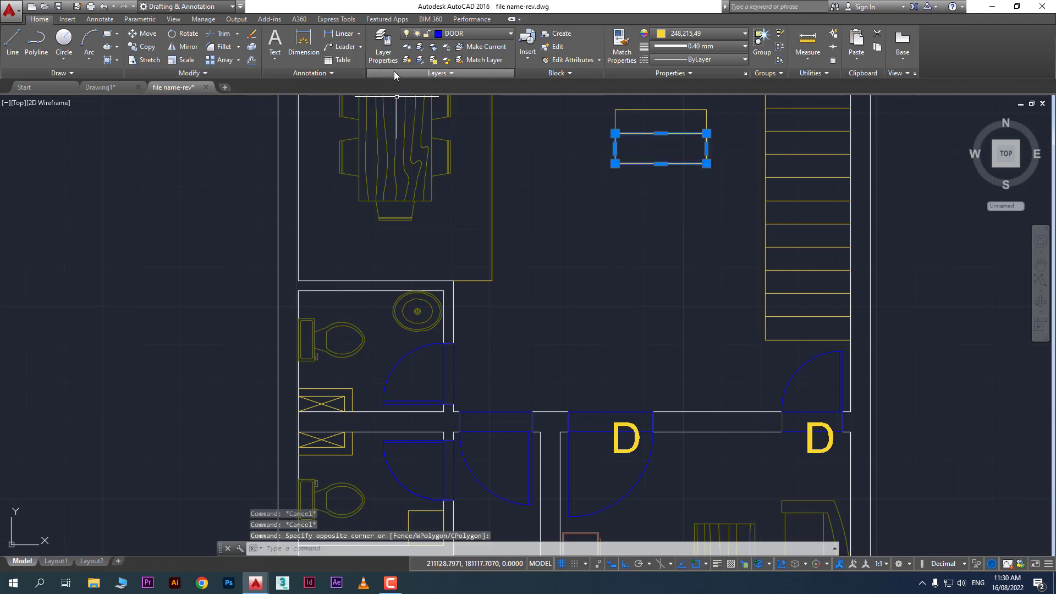
click(488, 60)
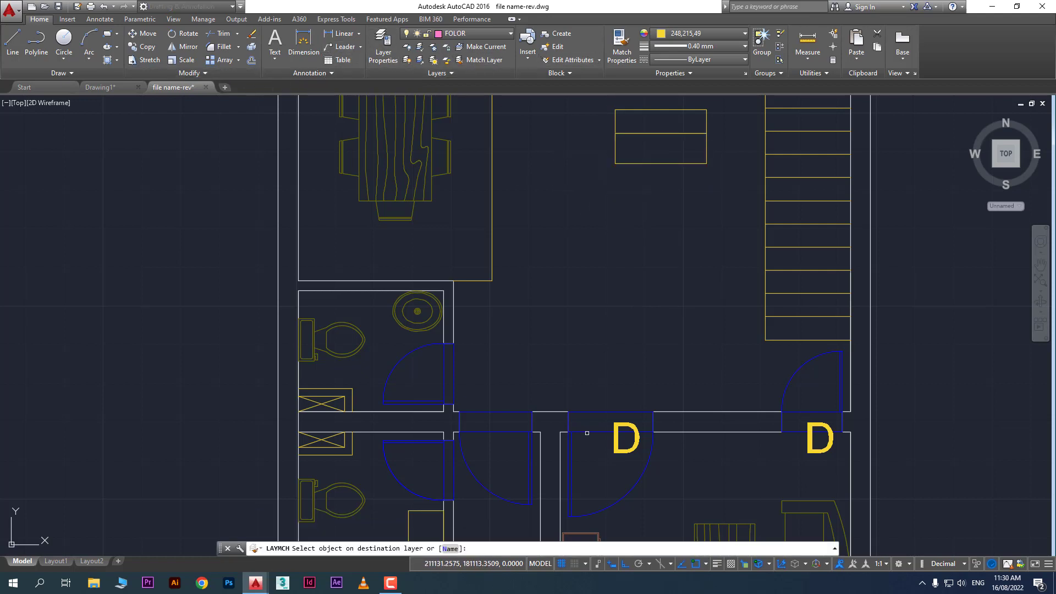
click(513, 411)
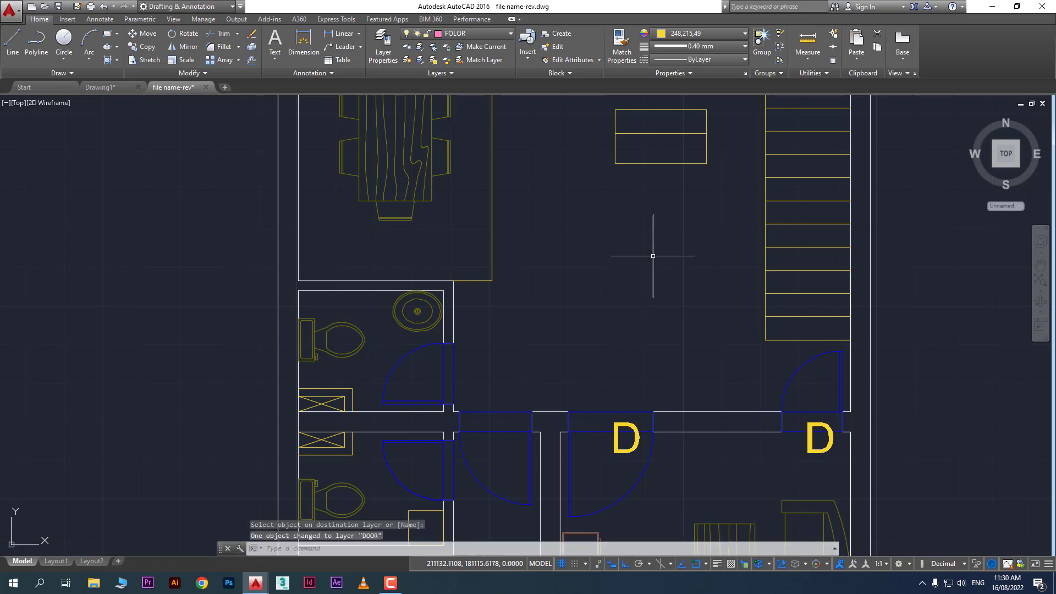
key(Escape)
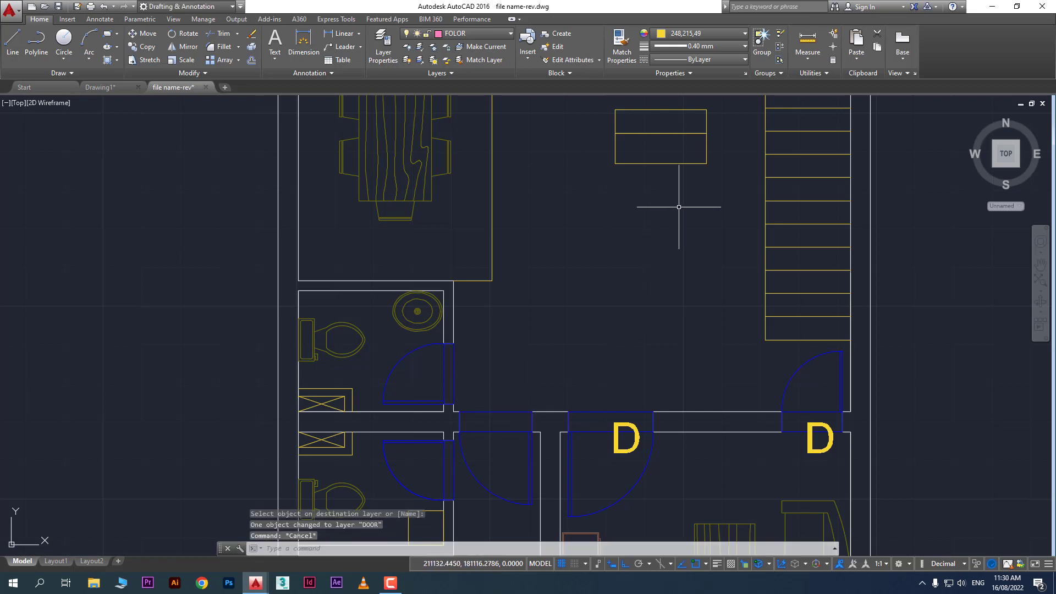
- Run Match Layer with nothing preselected, choosing the lower rectangle as the object and the unmarked door opening near the bathrooms as destination
click(488, 63)
click(658, 182)
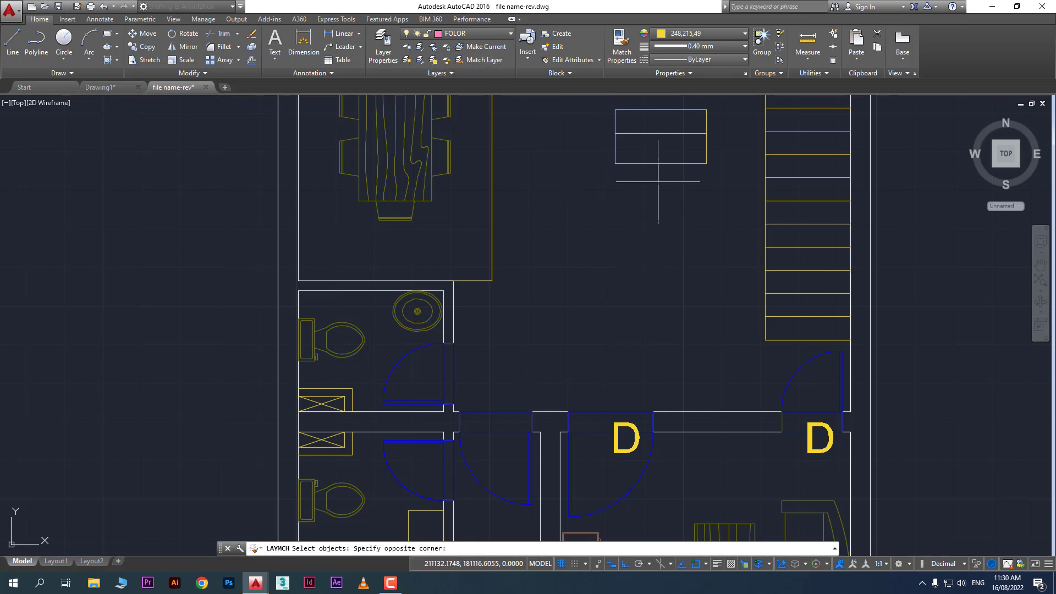
click(628, 165)
click(654, 205)
click(583, 133)
key(Return)
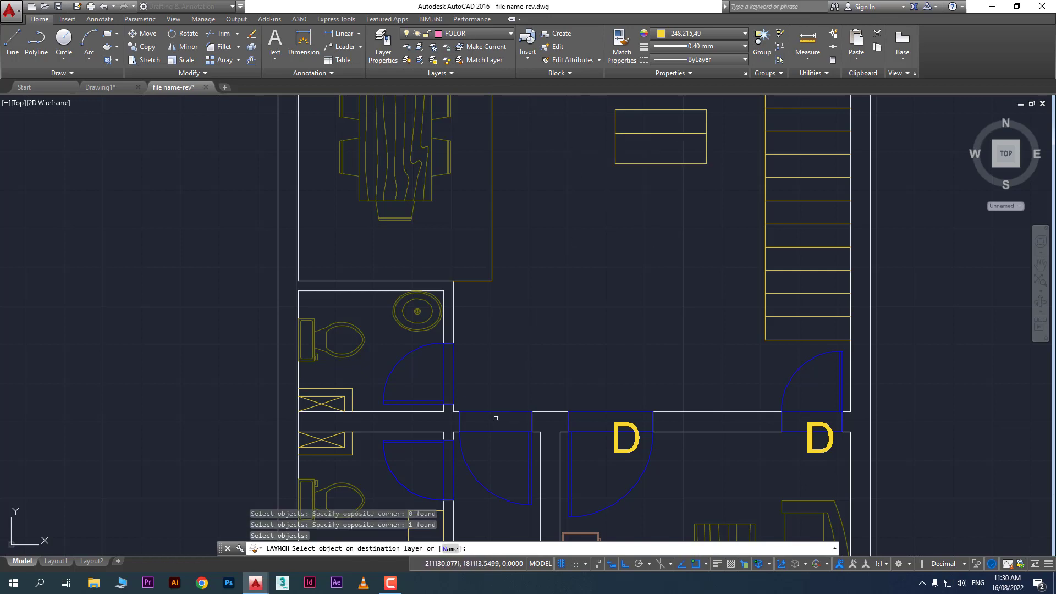
click(498, 412)
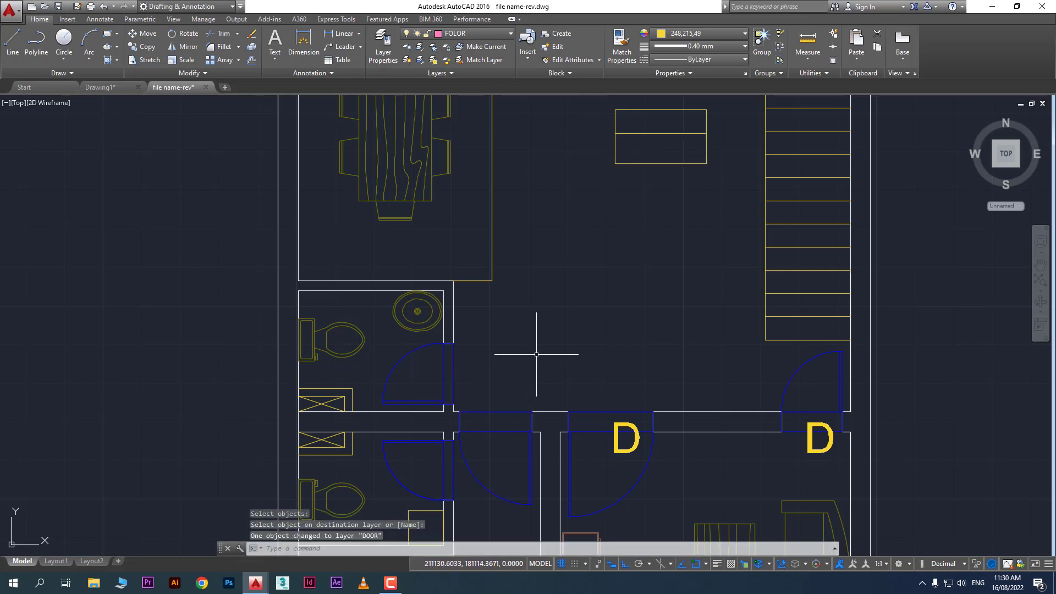
- Switch to the Drawing1 drawing and restore its isolated layers with Unisolate
middle_drag(553, 339, 471, 298)
scroll(509, 260, down, 2)
middle_drag(509, 259, 501, 316)
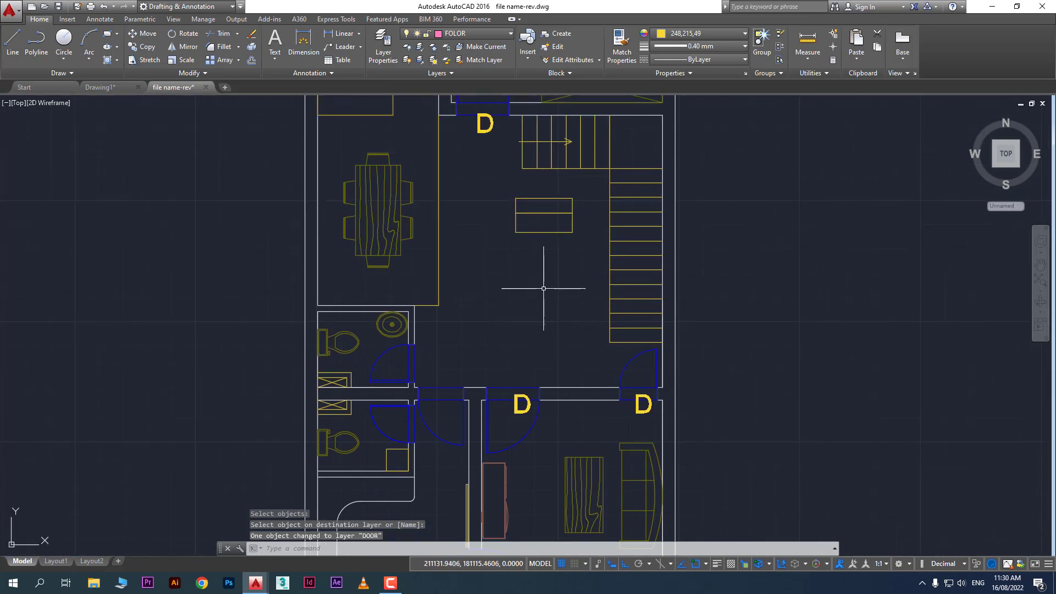
scroll(556, 259, up, 4)
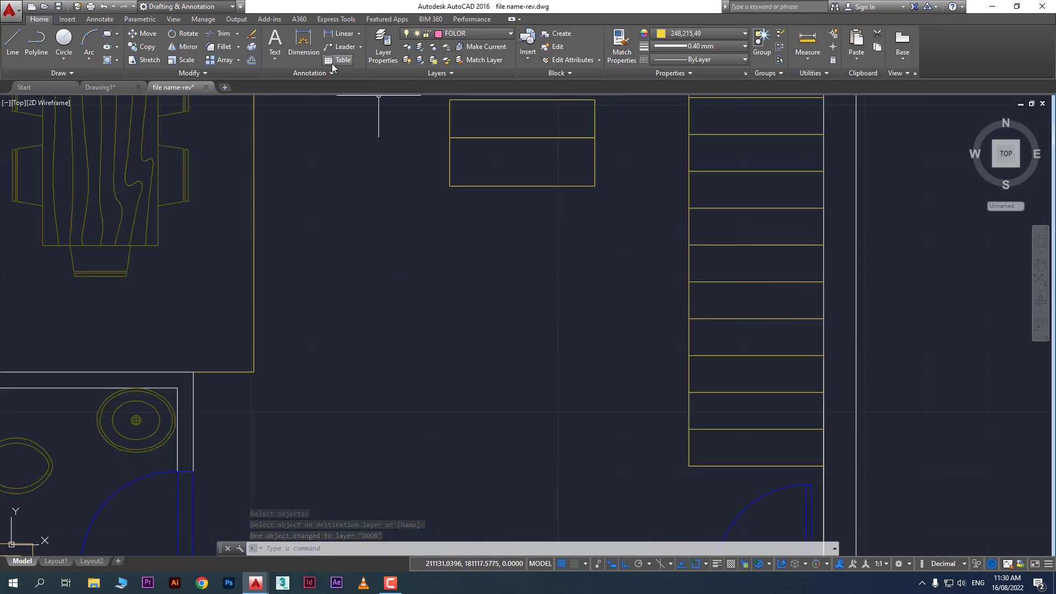
click(102, 87)
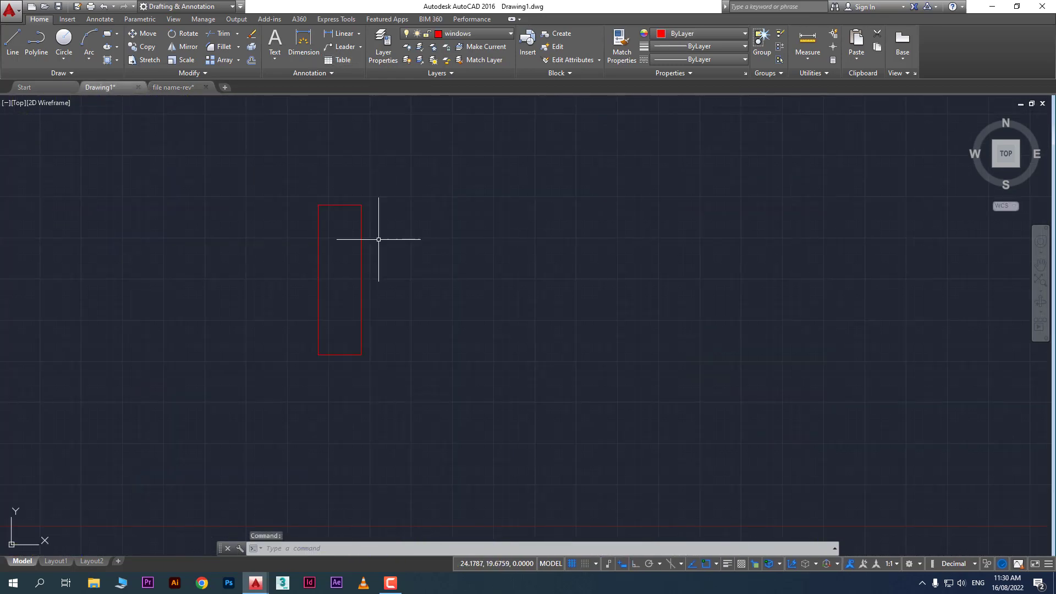
scroll(476, 300, down, 2)
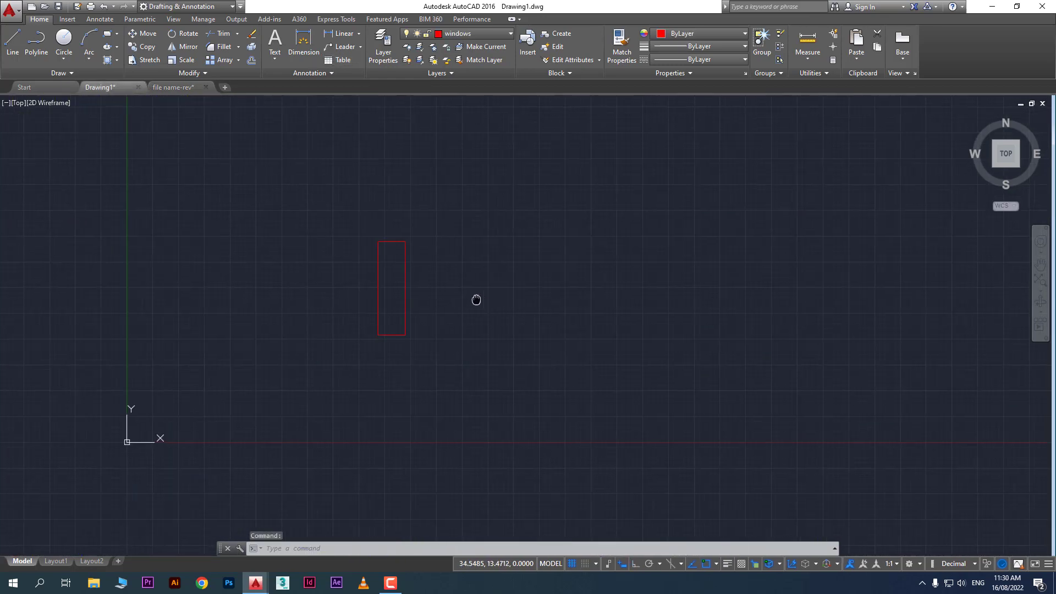
click(433, 62)
middle_drag(457, 233, 418, 257)
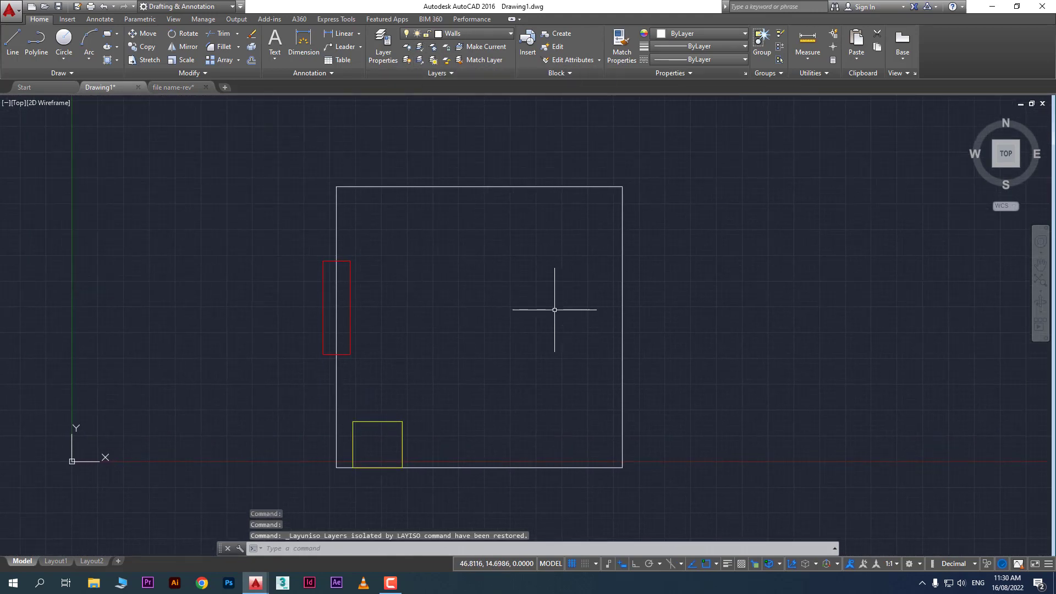
- Draw an upright rectangle across the square's right wall, opposite the red window, on the Walls layer
text(red)
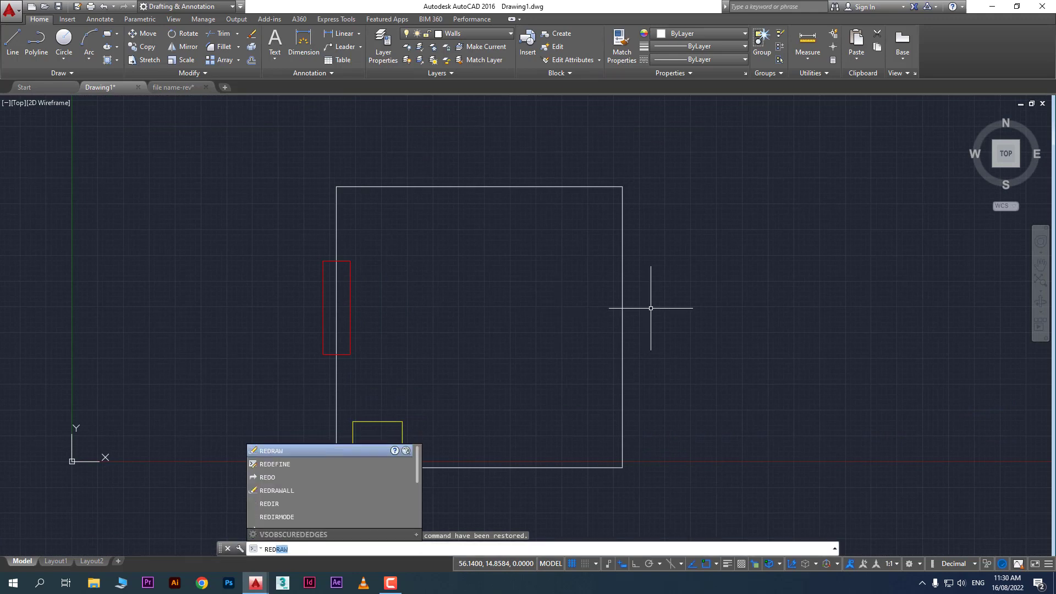
key(Escape)
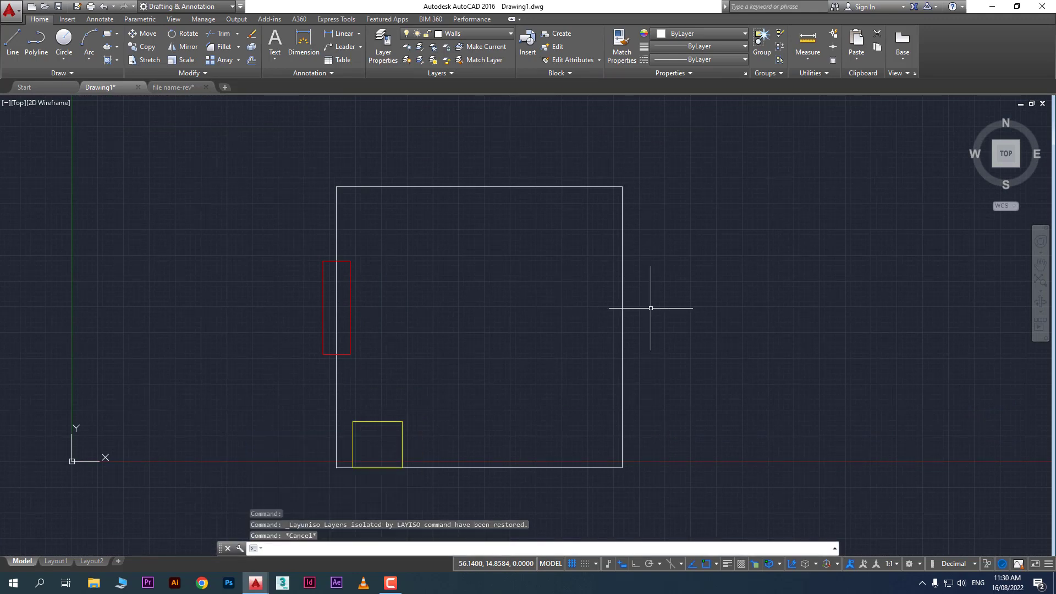
text(rec)
key(Return)
click(656, 268)
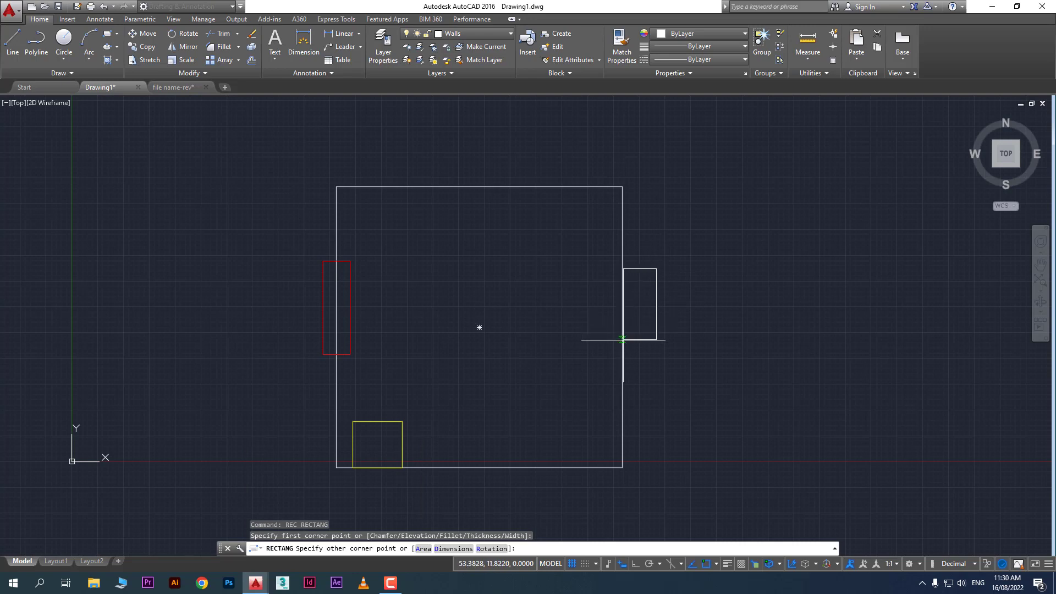
click(608, 368)
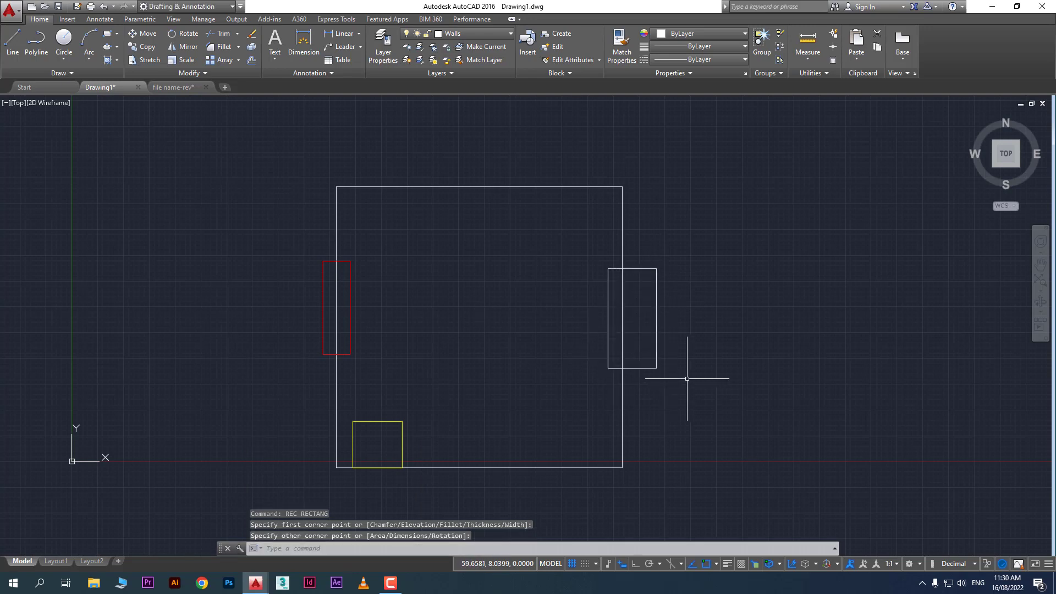
- Match the layer of the rectangle on the square's right wall to that of the red window on the left wall
click(683, 379)
click(629, 325)
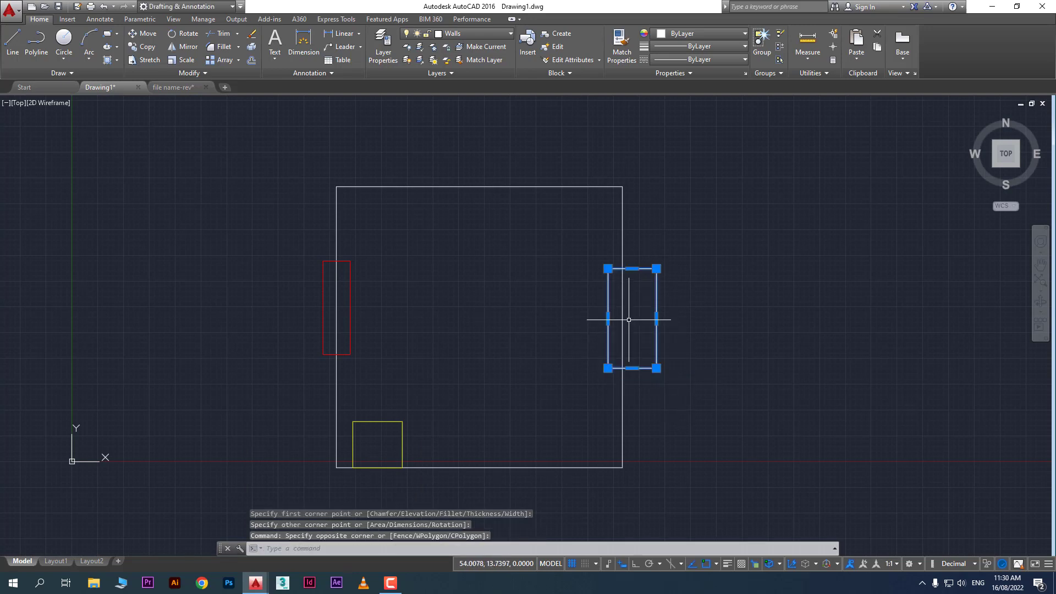
click(479, 59)
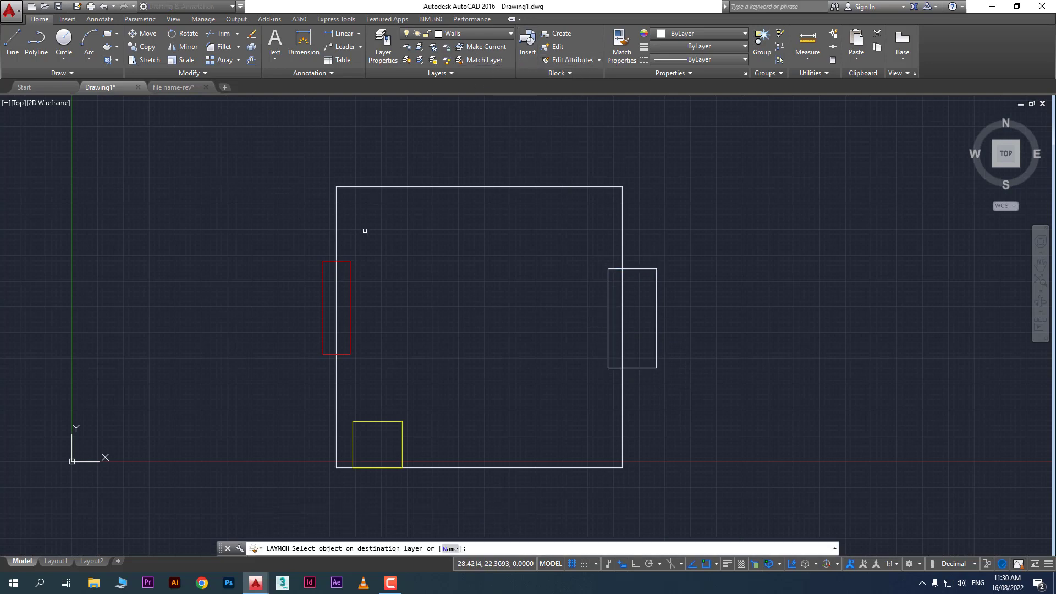
click(347, 260)
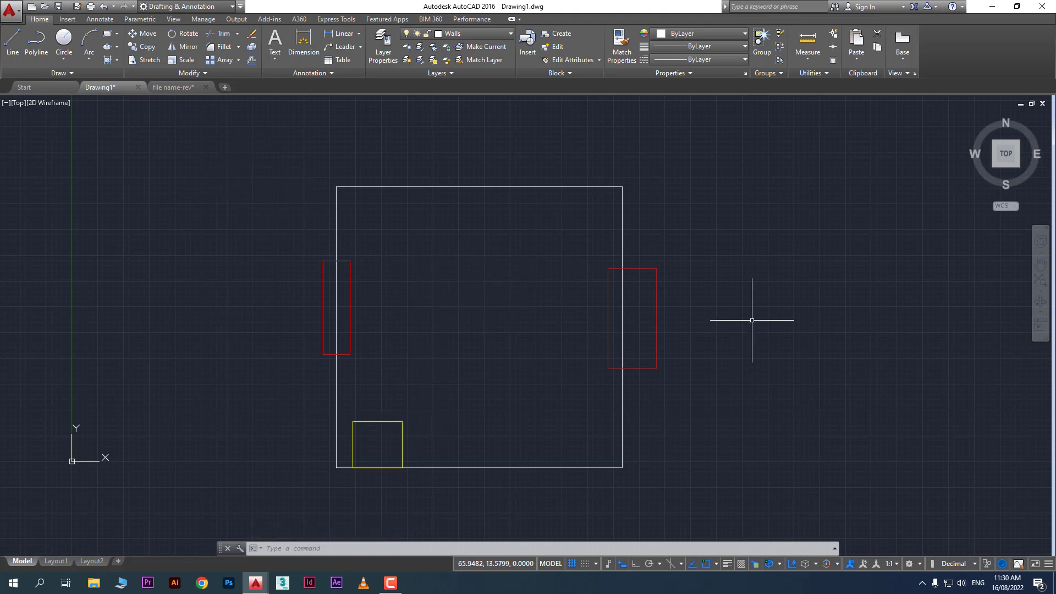
- Erase the red rectangle that crosses the square's right wall
click(717, 263)
click(655, 289)
key(Delete)
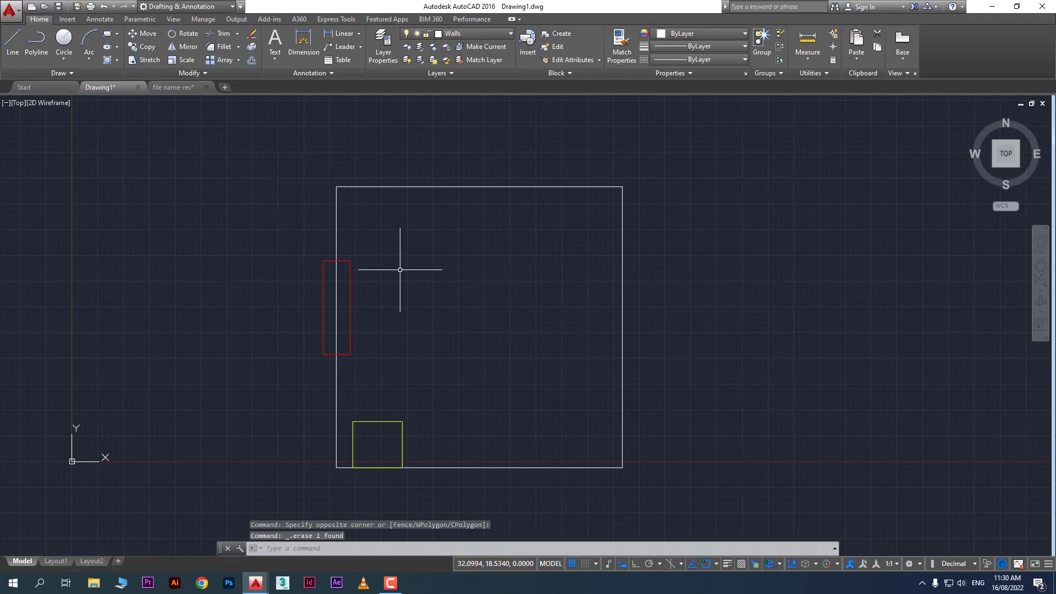
- Draw a horizontal rectangle inside the square, just below its top wall, on the Walls layer
text(rec)
key(Return)
click(417, 214)
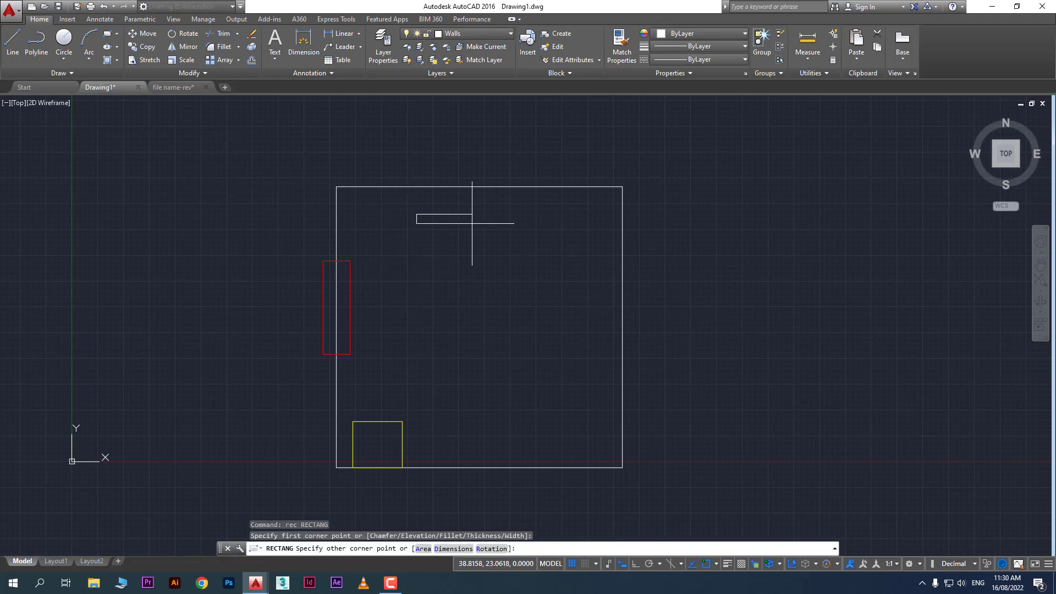
click(501, 258)
key(Escape)
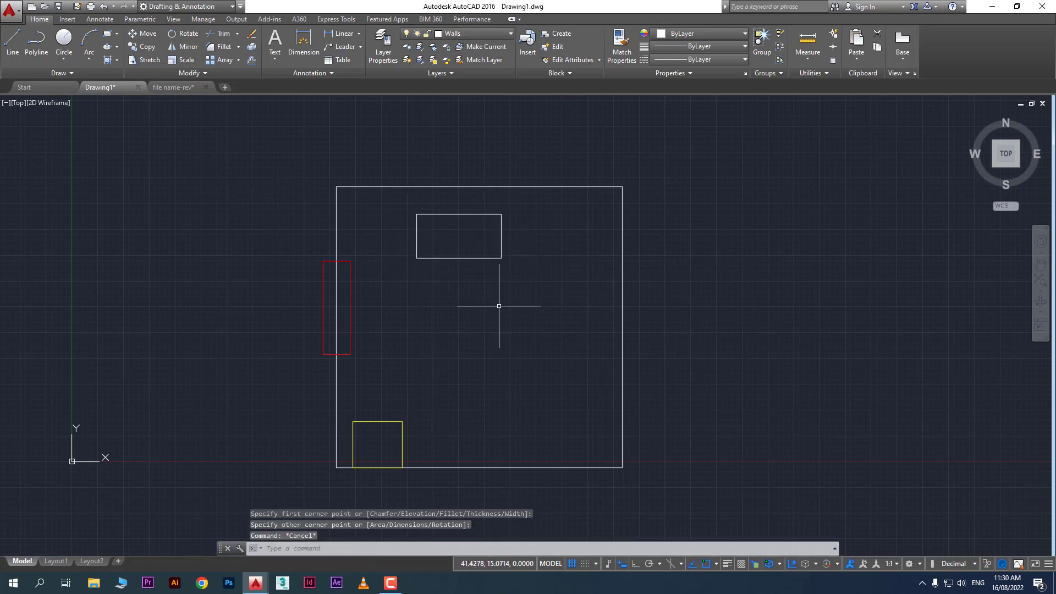
- Match the new inner rectangle's layer to the yellow rectangle in the square's lower-left corner, moving it to the Doors layer
click(498, 284)
click(468, 251)
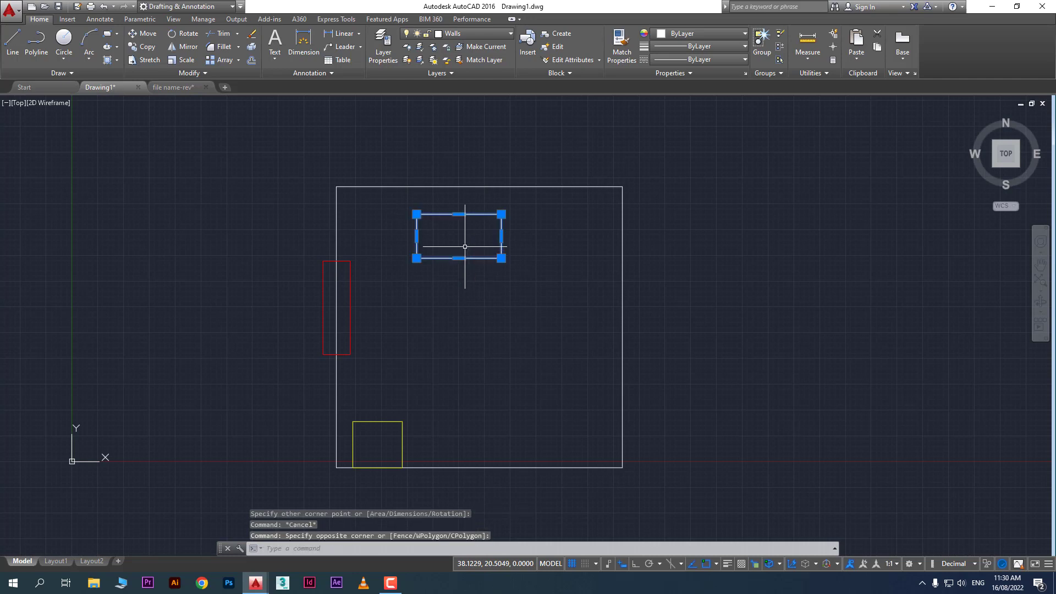
click(480, 60)
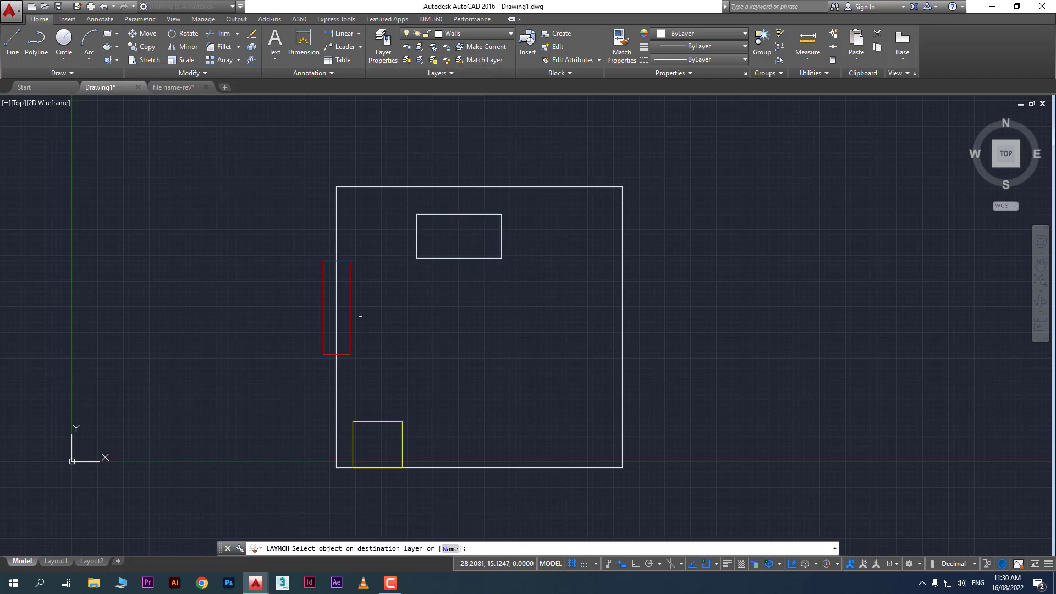
click(375, 422)
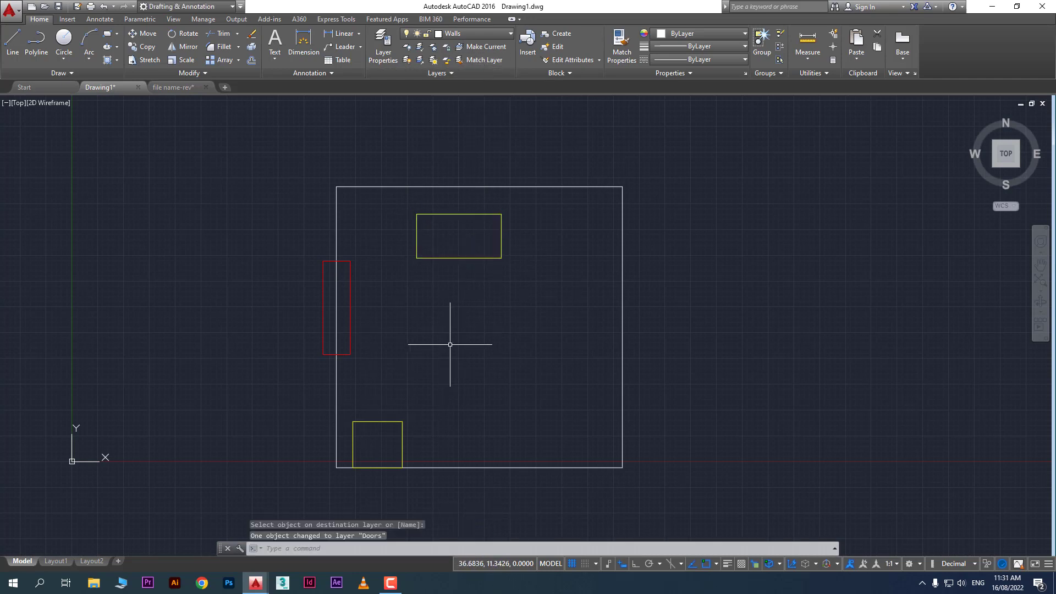